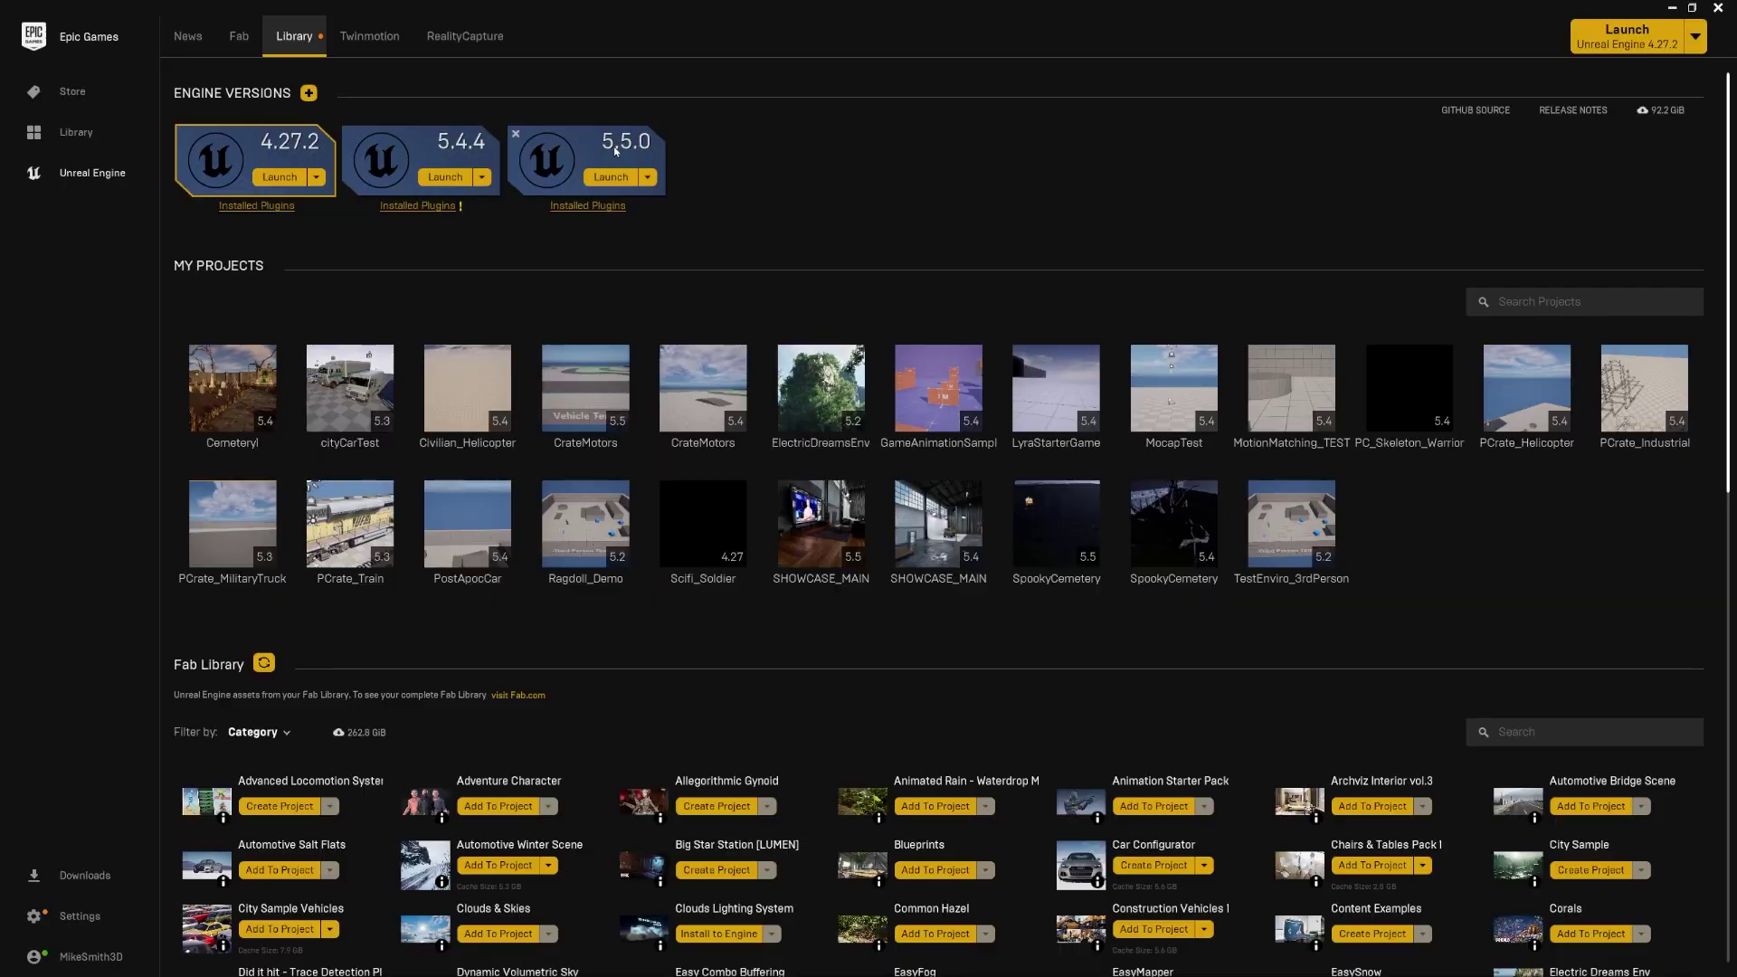
- Open the 5.5 version of the SHOWCASE_MAIN project and search its project settings for "megali"
double_click(814, 496)
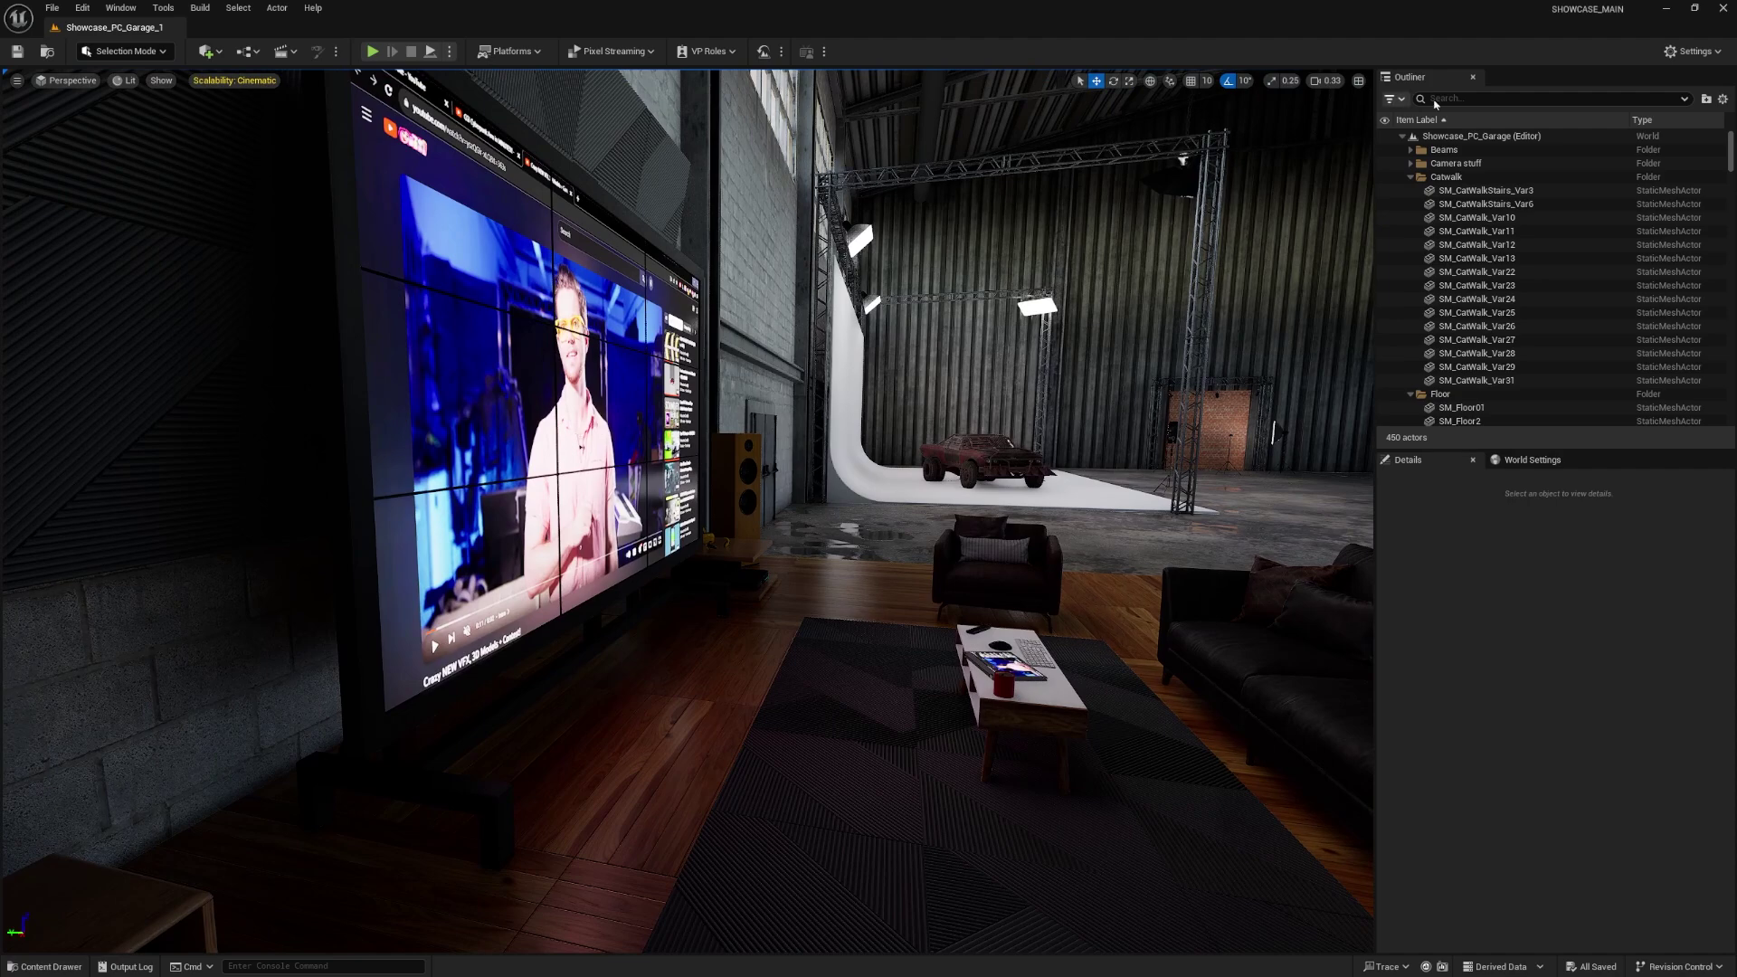
left_click(1691, 50)
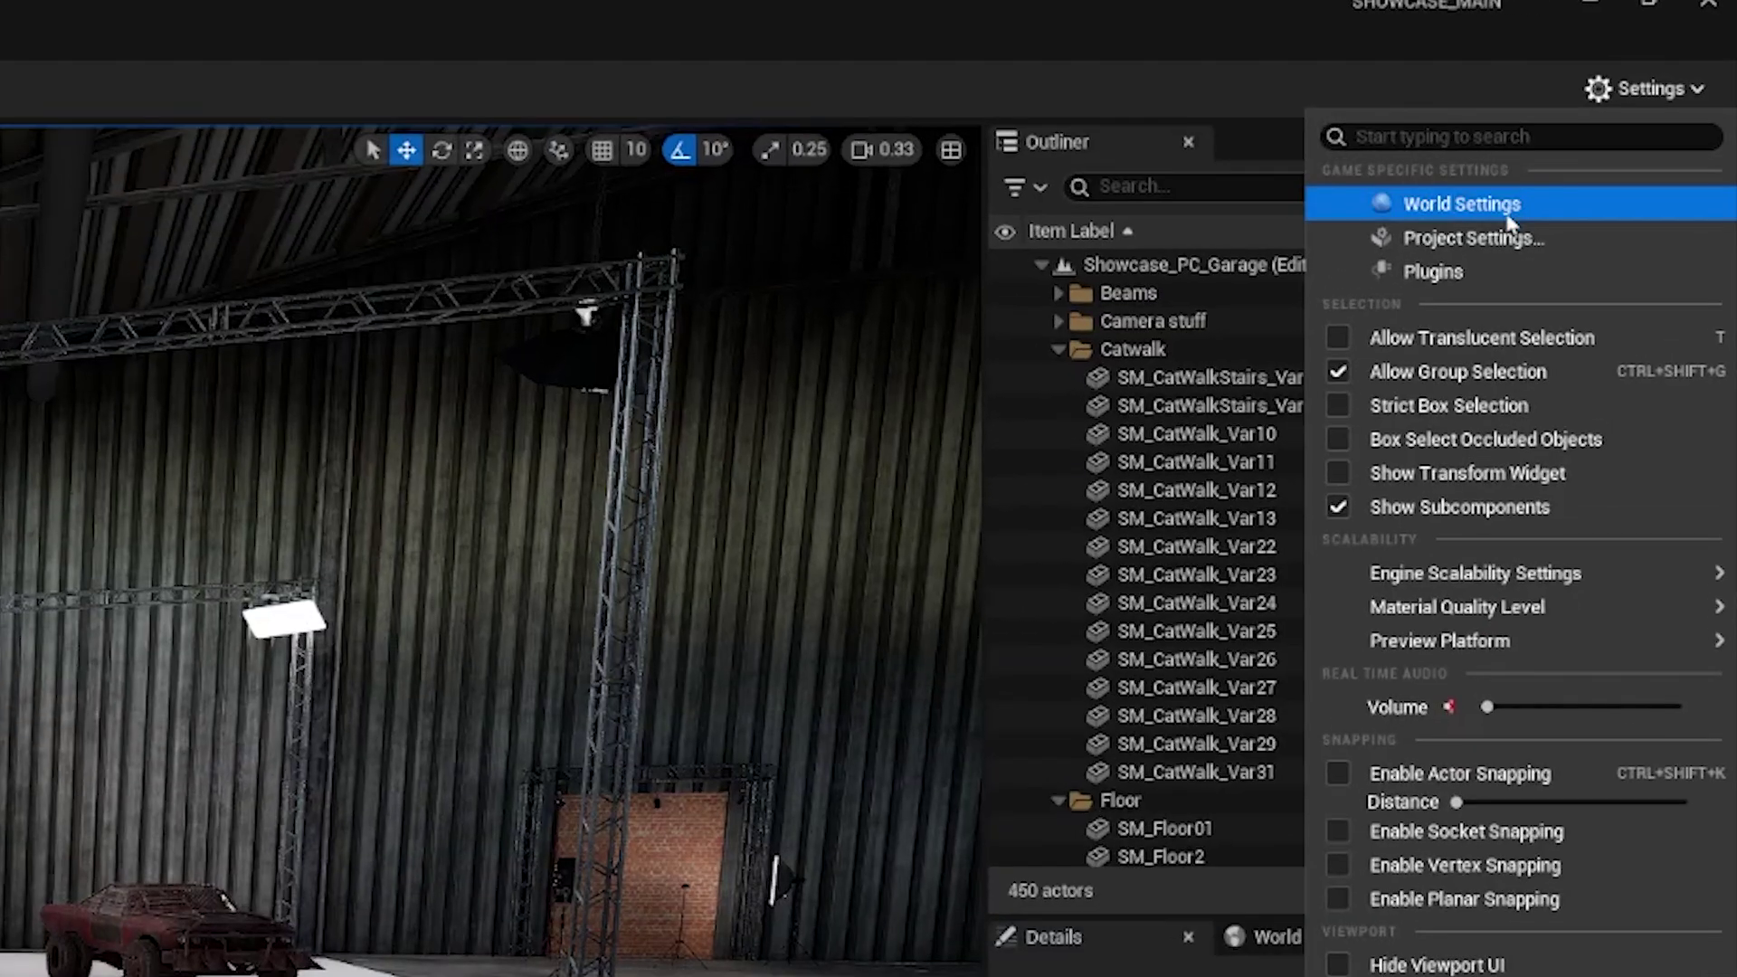
left_click(1505, 236)
type("mega")
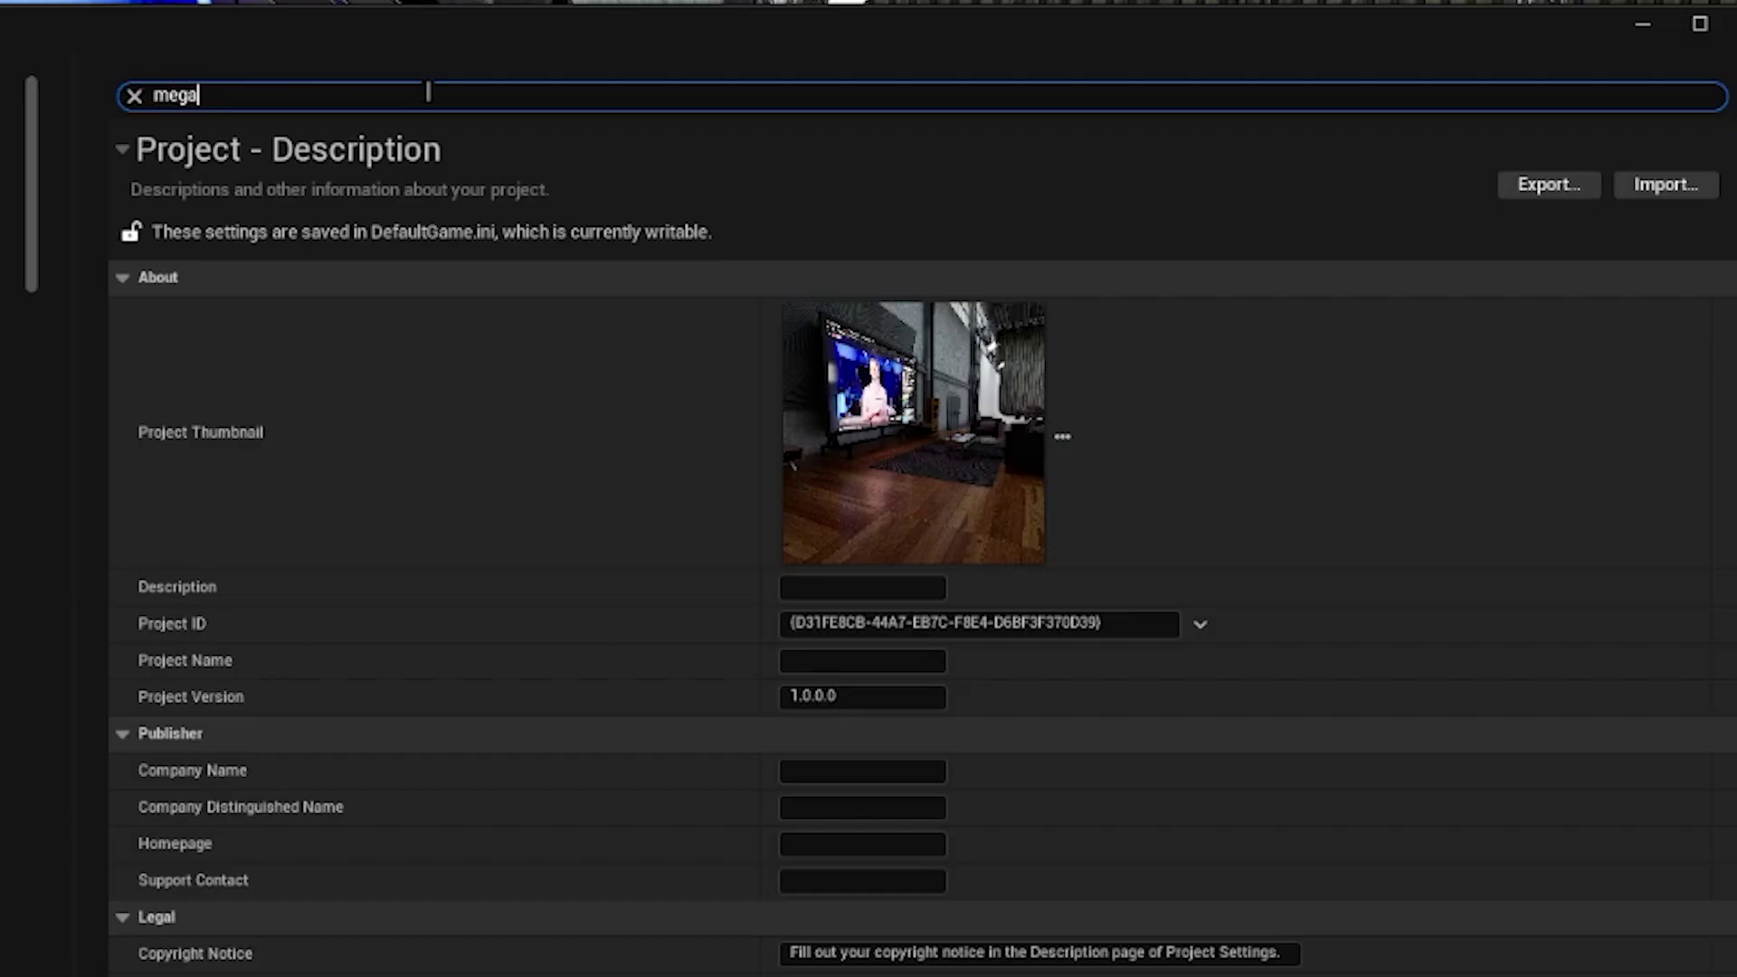
type("li")
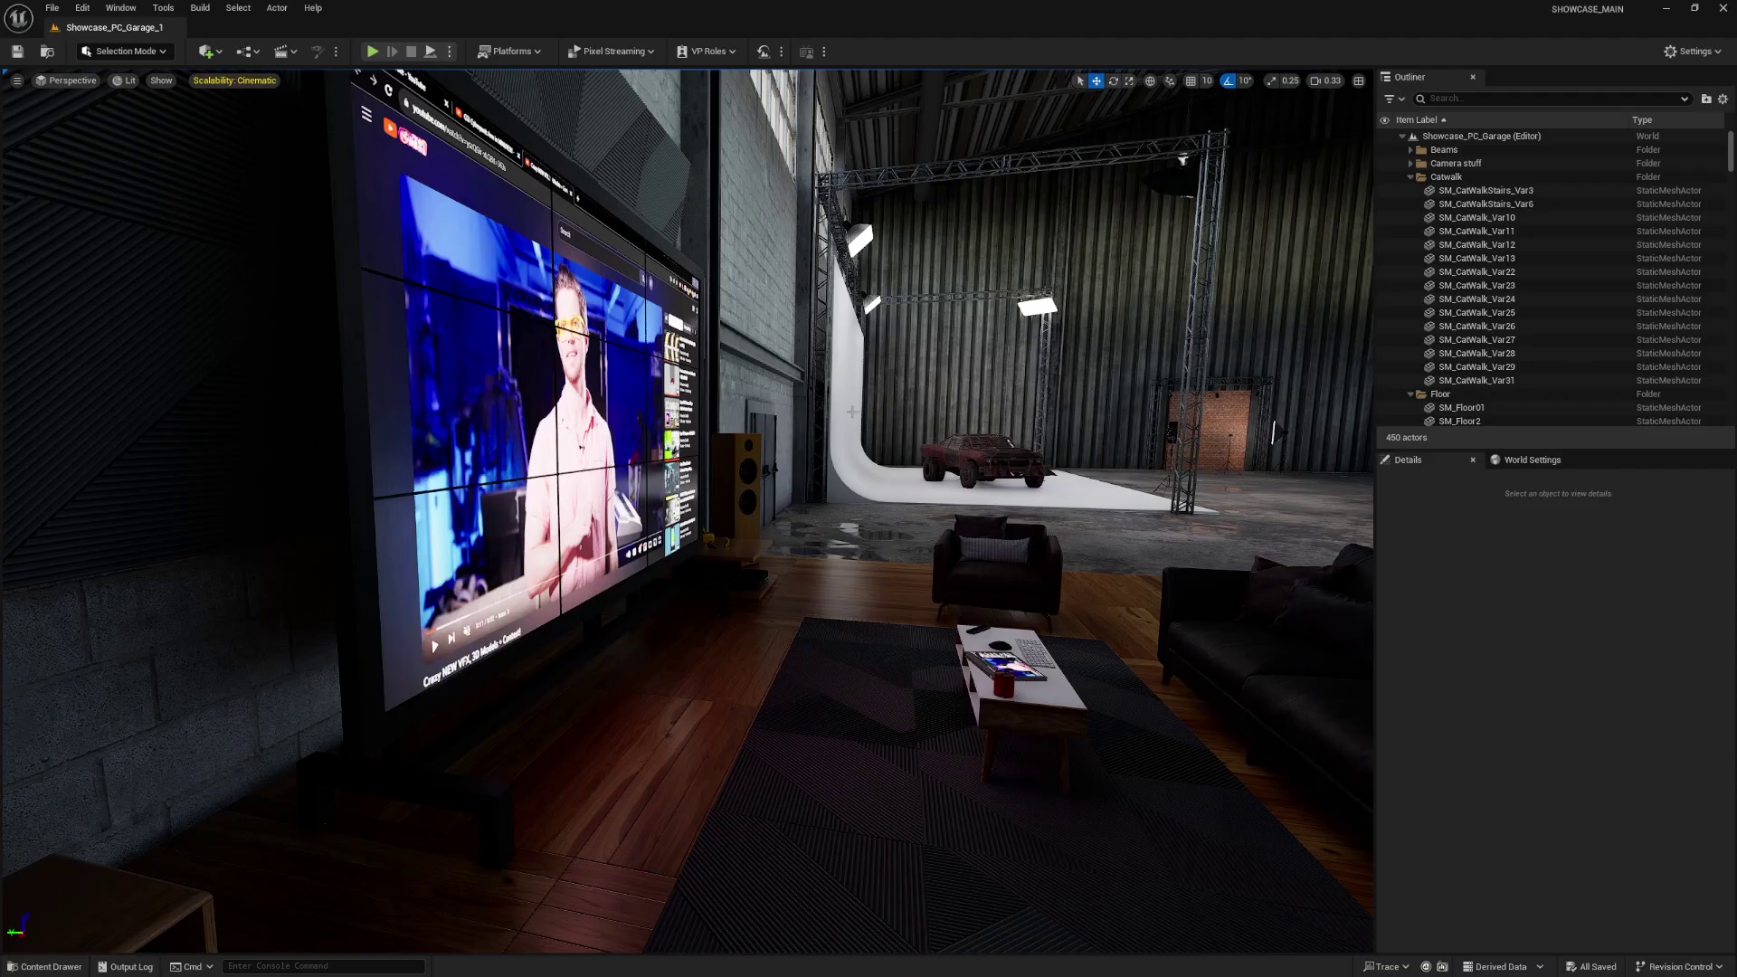
- Create a new folder named VideoClips in the project's Content folder
right_click_drag(852, 411, 1027, 244)
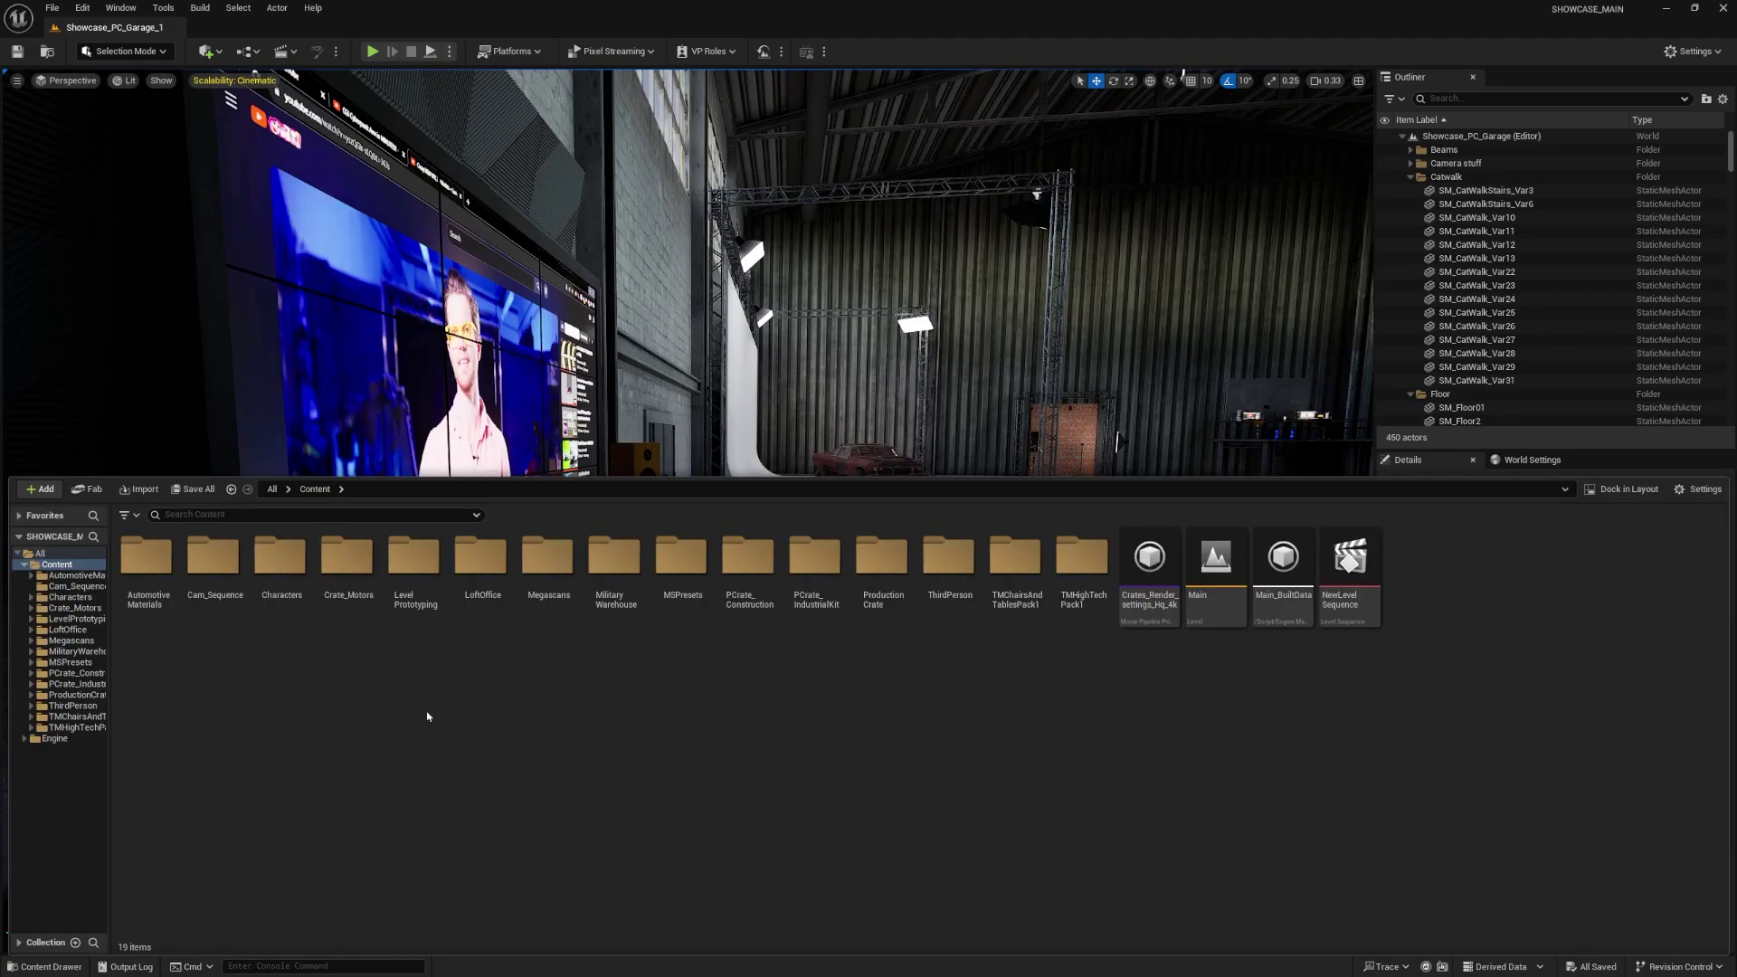
right_click(427, 716)
left_click(473, 152)
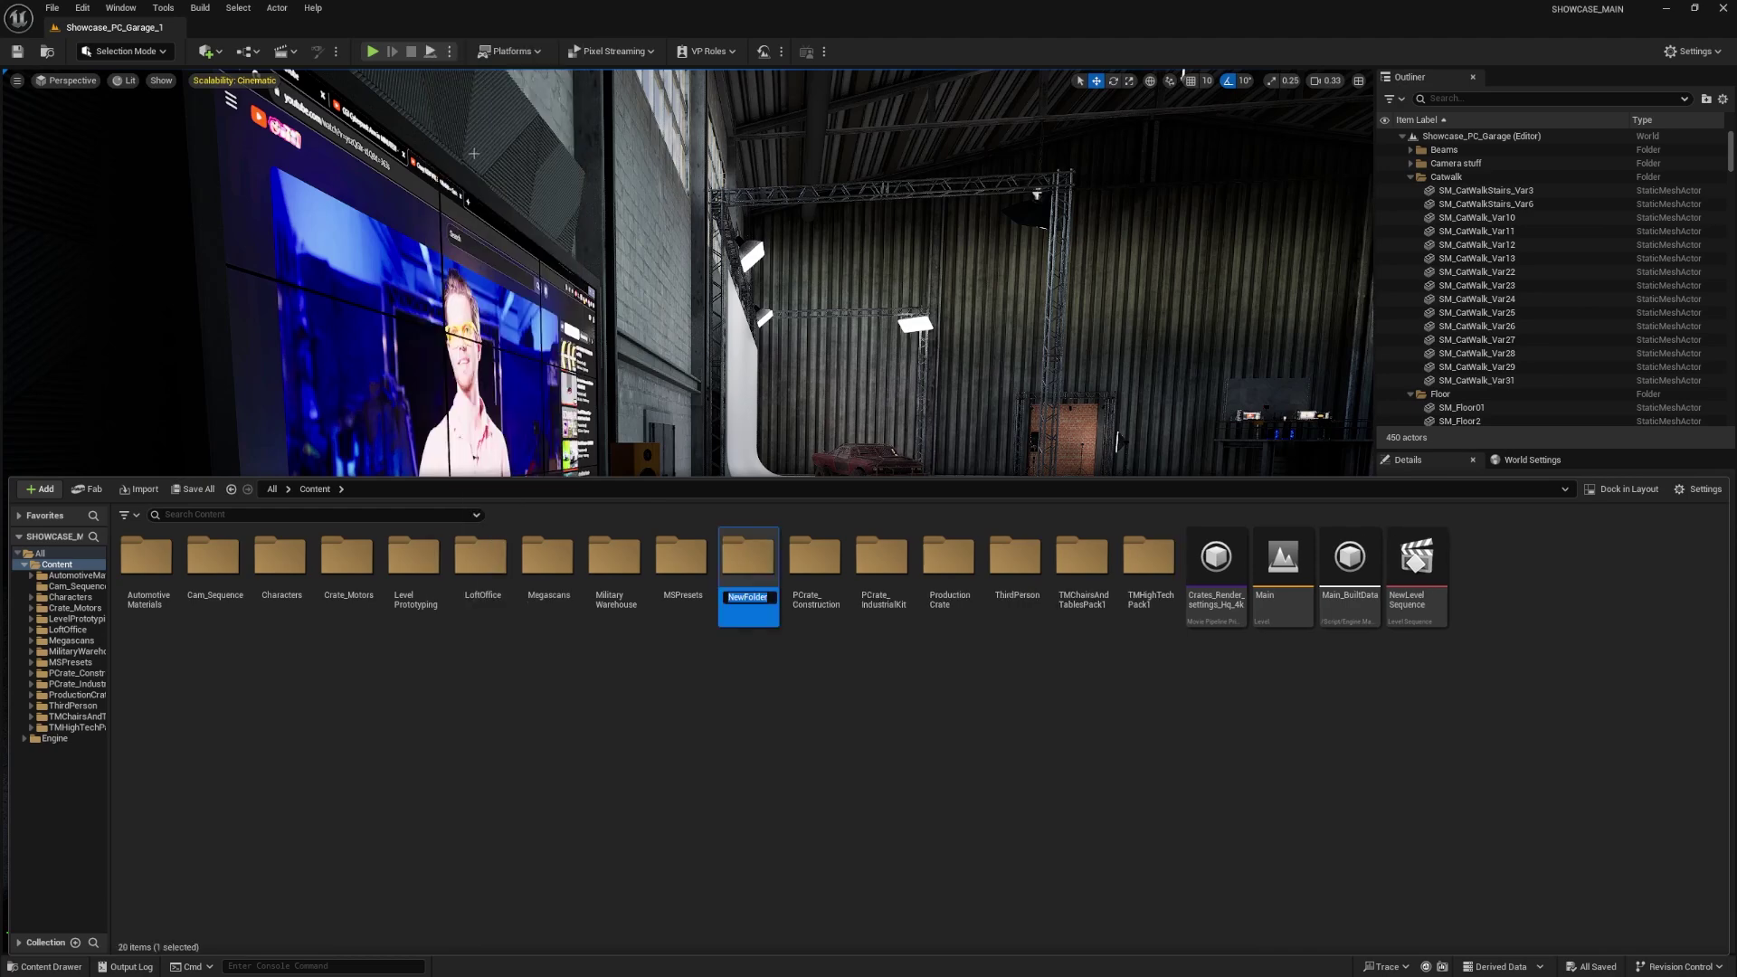
type("VideoClip")
type("s")
key("Return")
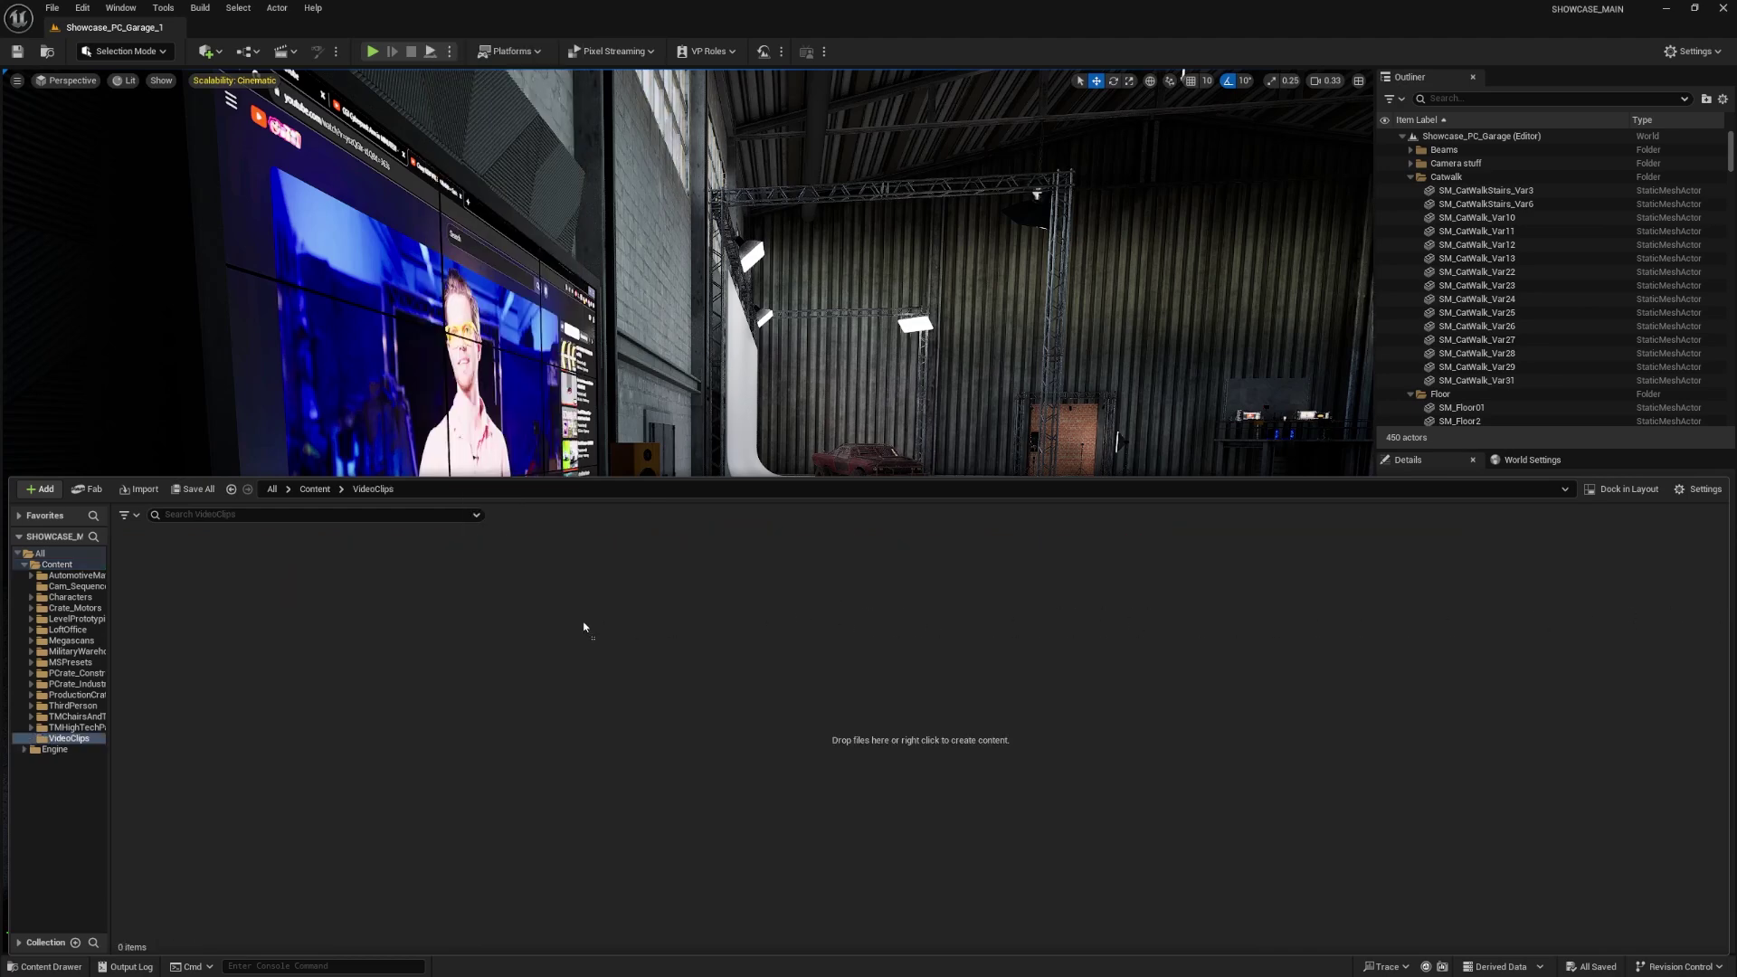
- Import the video file PCrate_Chris_YT.mp4 into the VideoClips folder as a file media source
left_click_drag(583, 624, 583, 626)
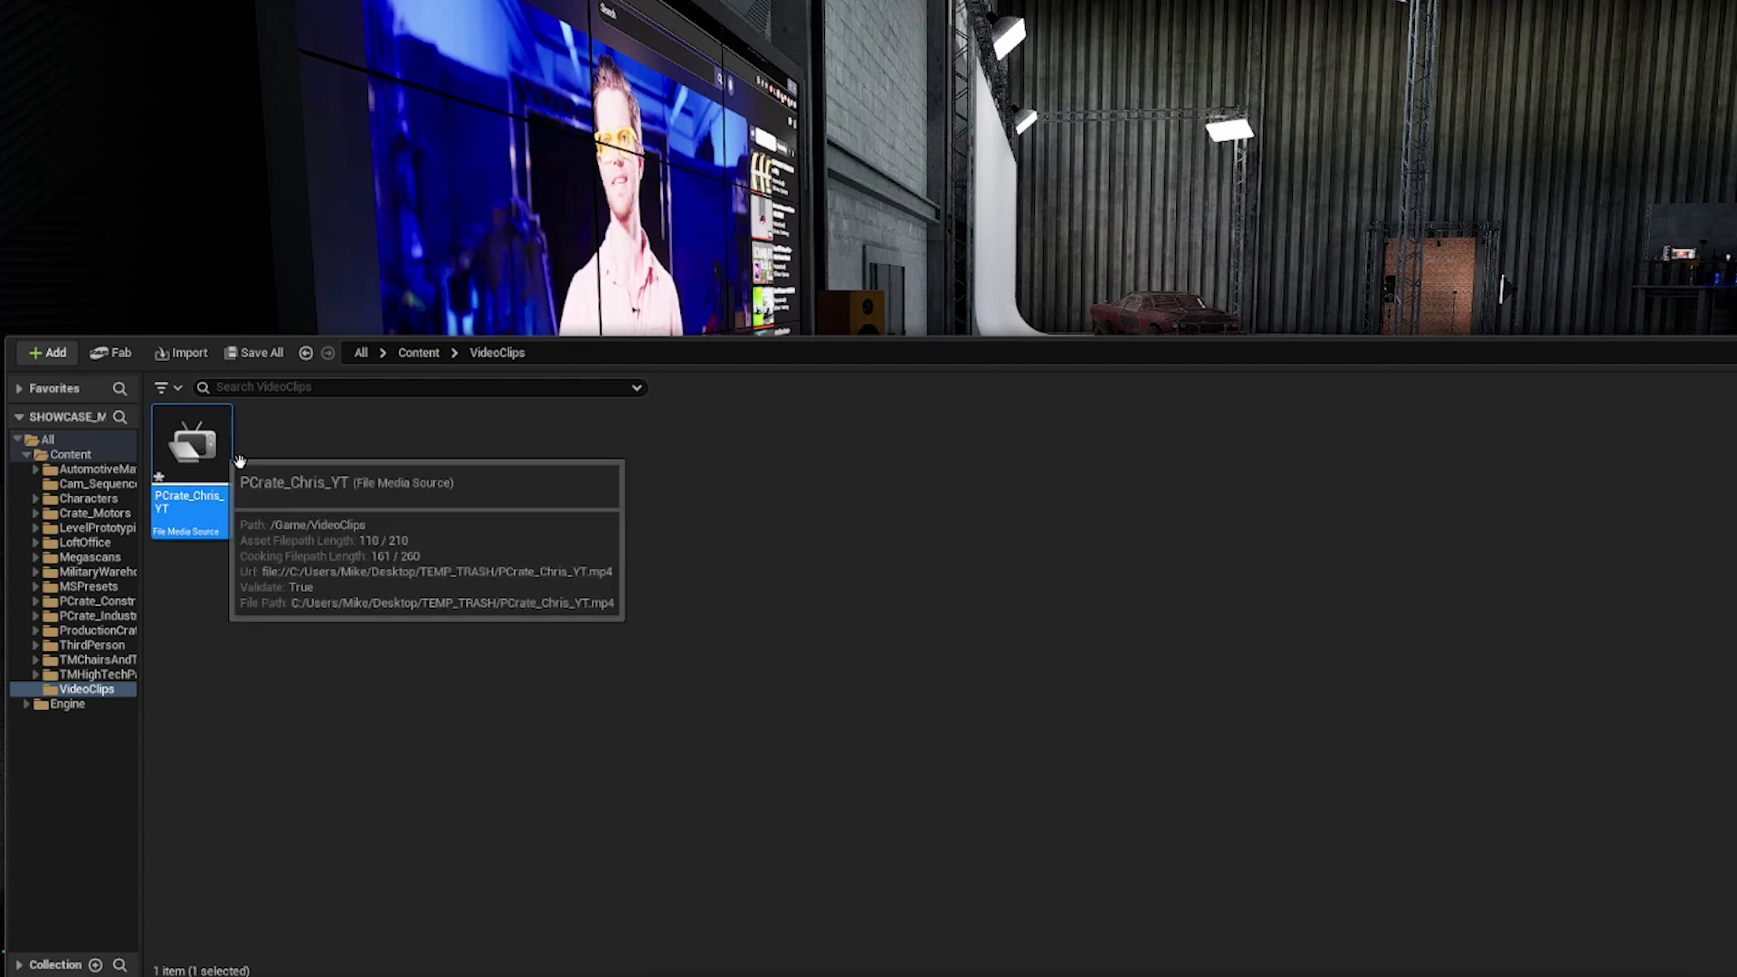
mouse_move(182, 496)
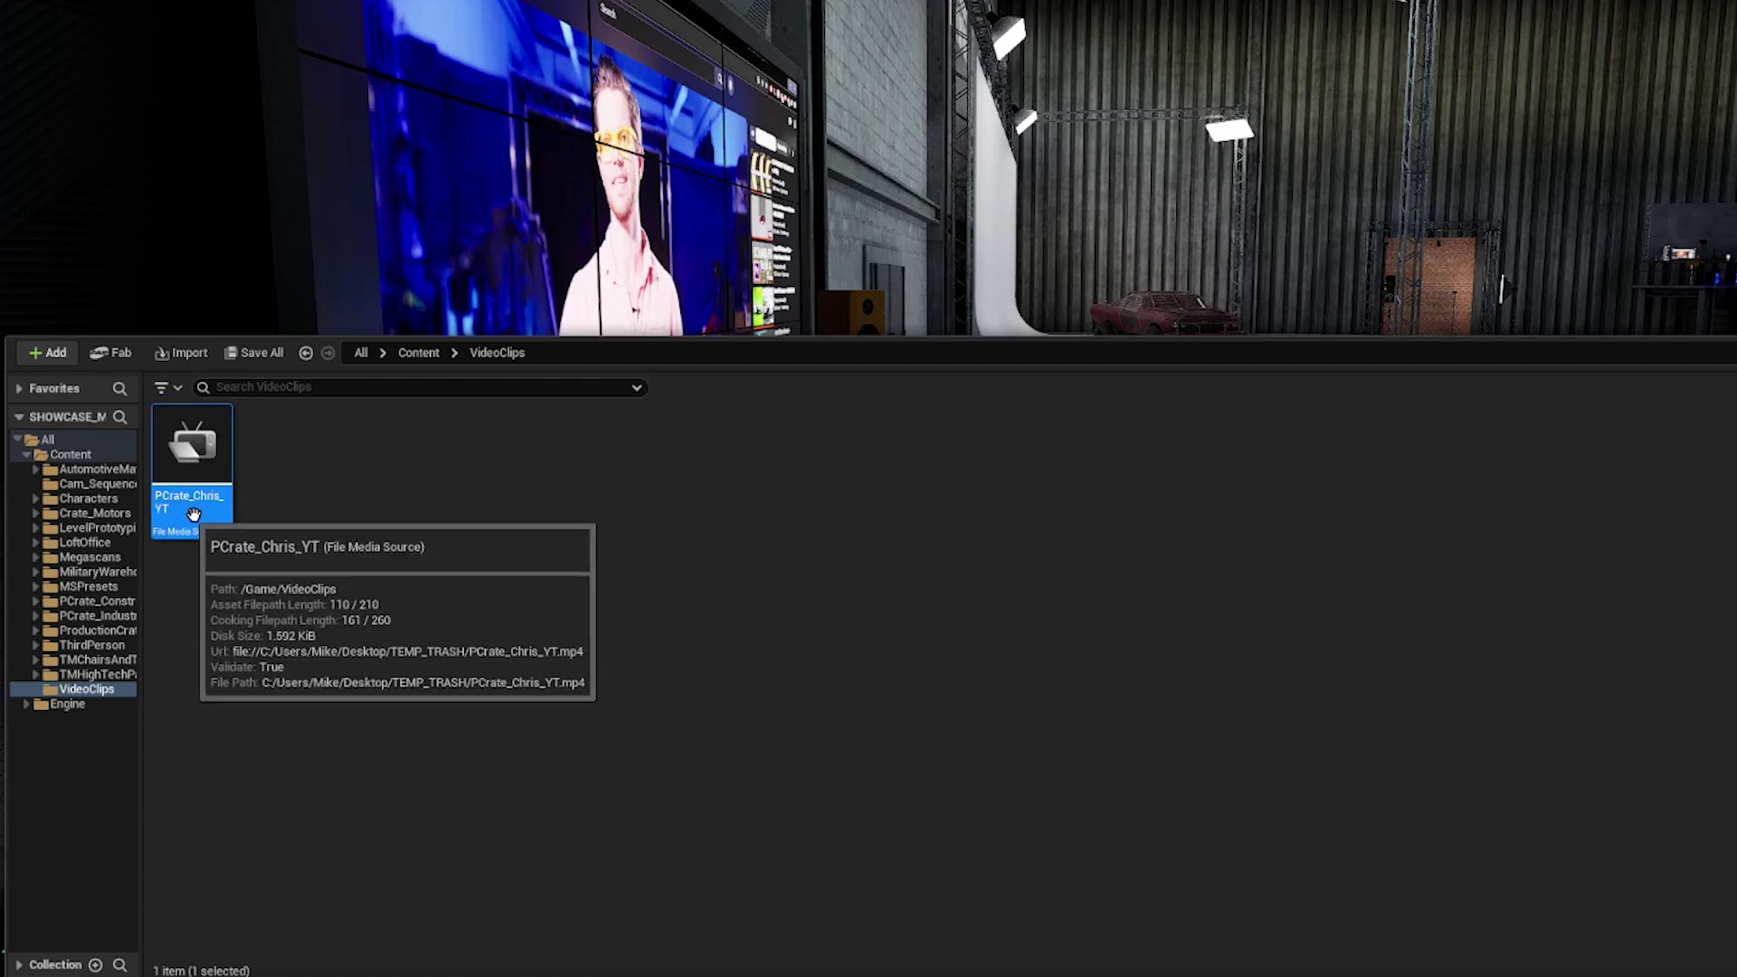
left_click(291, 448)
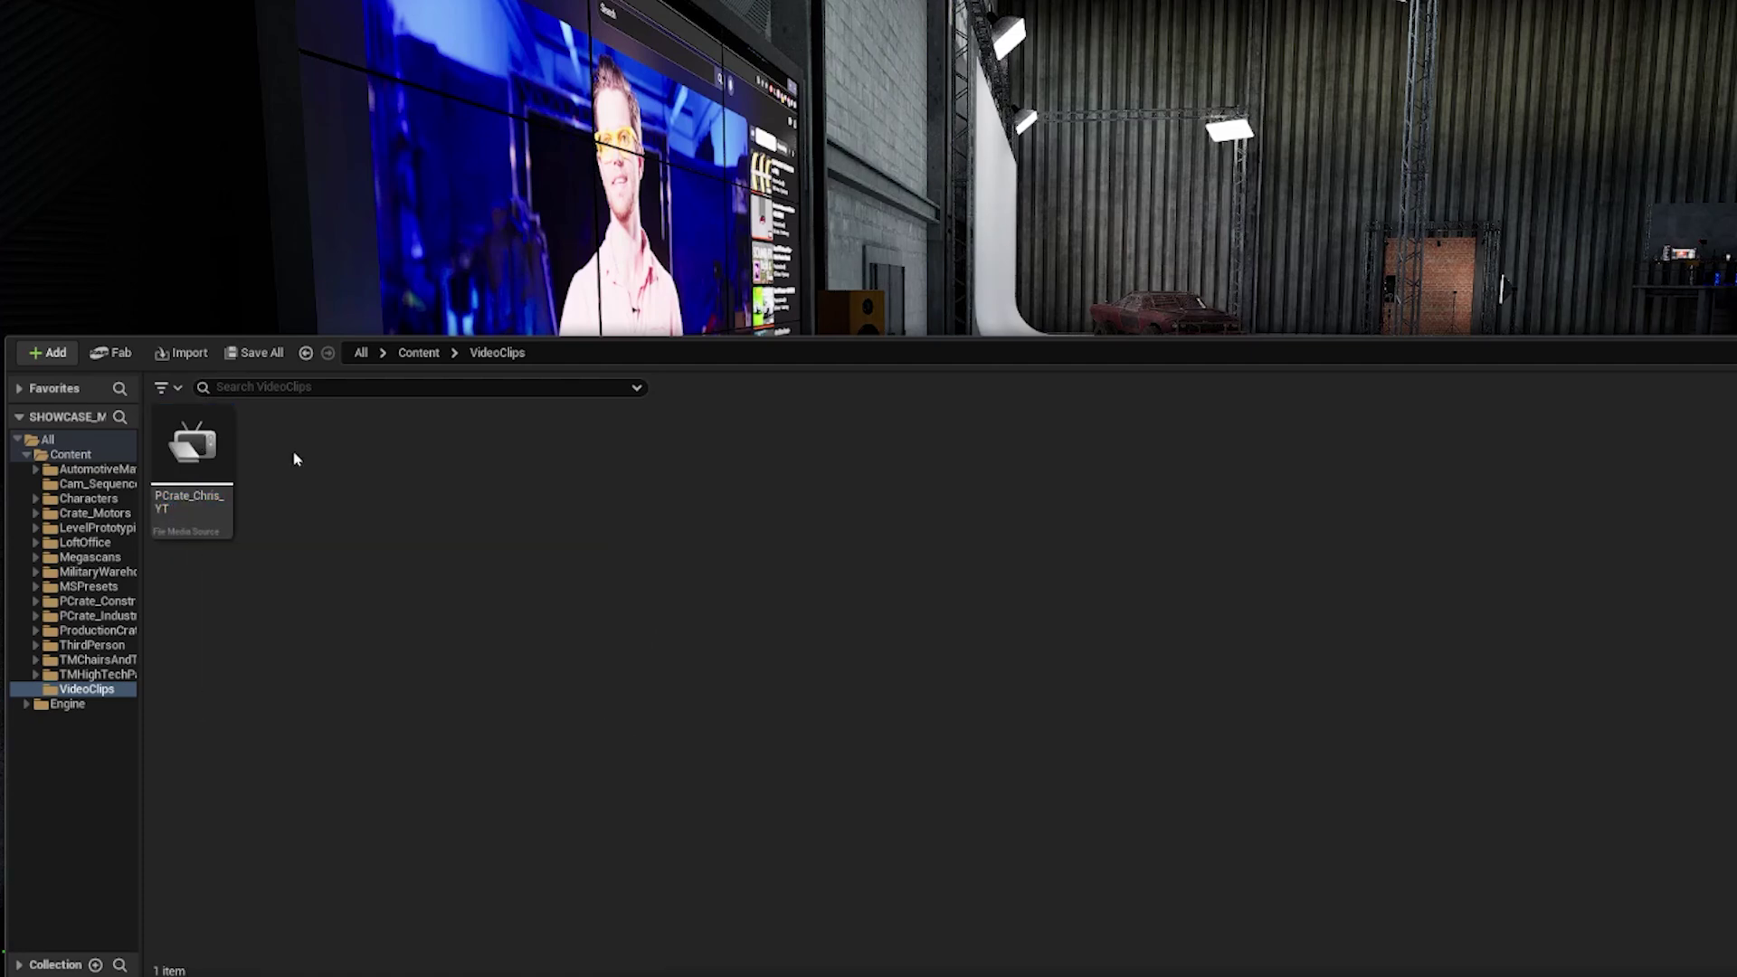
- Create a Media Player asset with a linked video output MediaTexture and name it PCrate_Chris_YT_Player
right_click(291, 449)
mouse_move(391, 778)
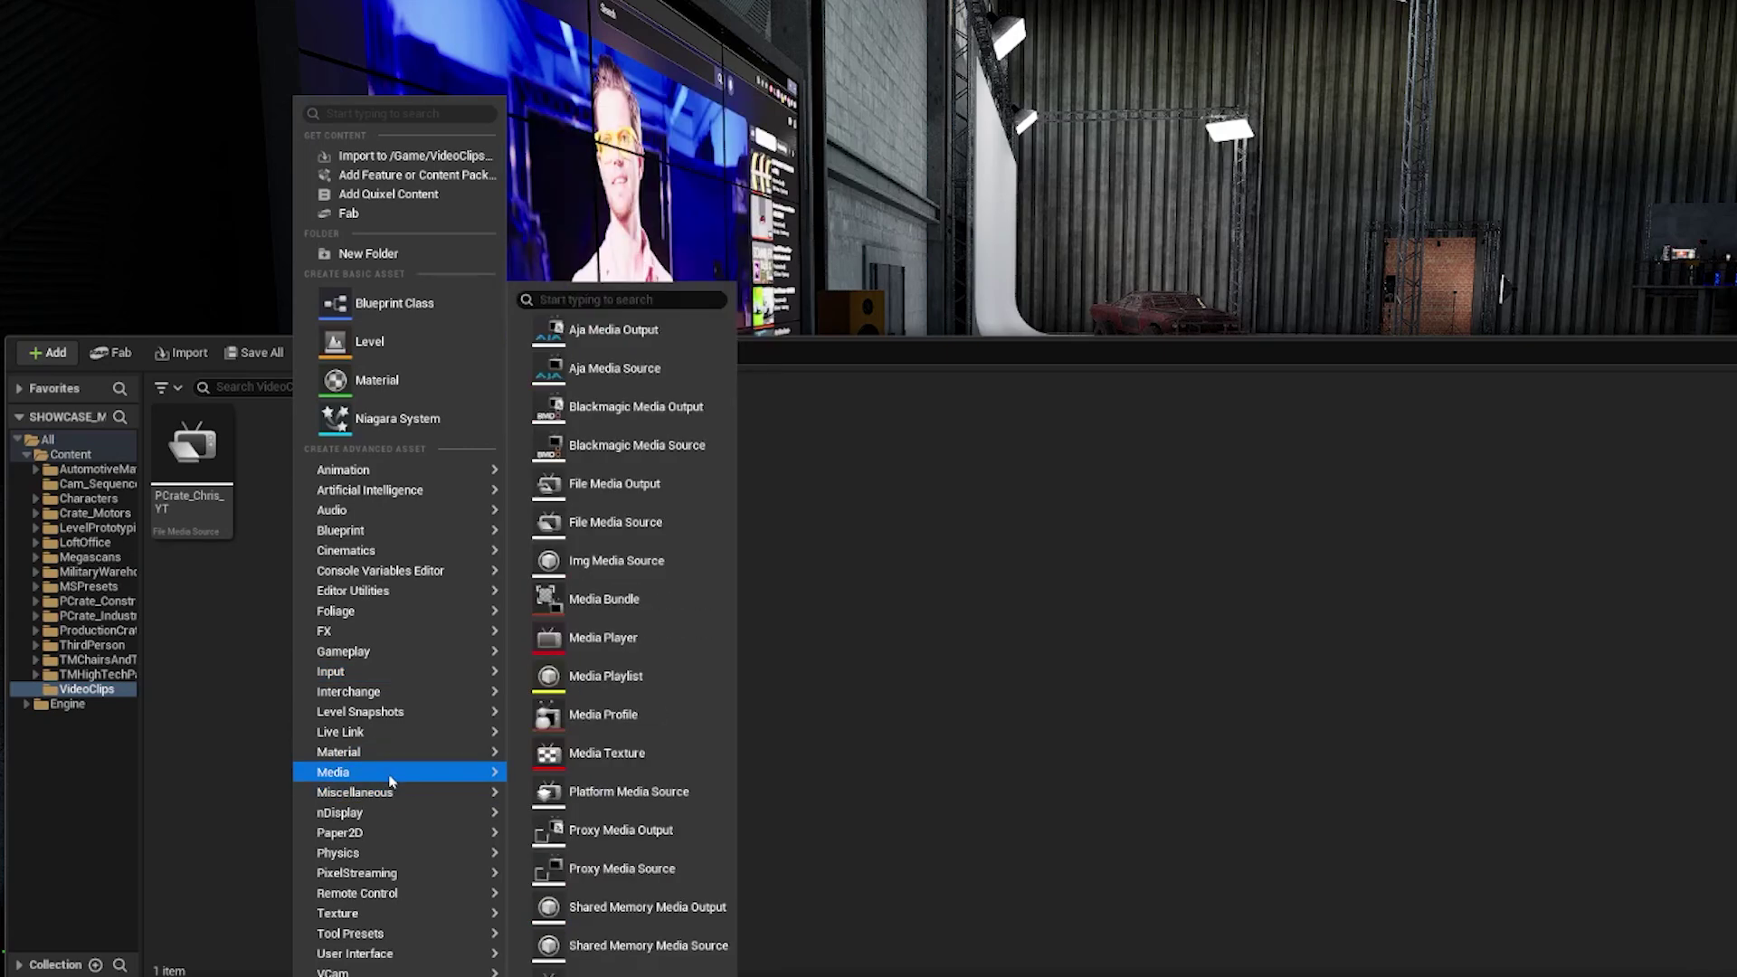
left_click(606, 638)
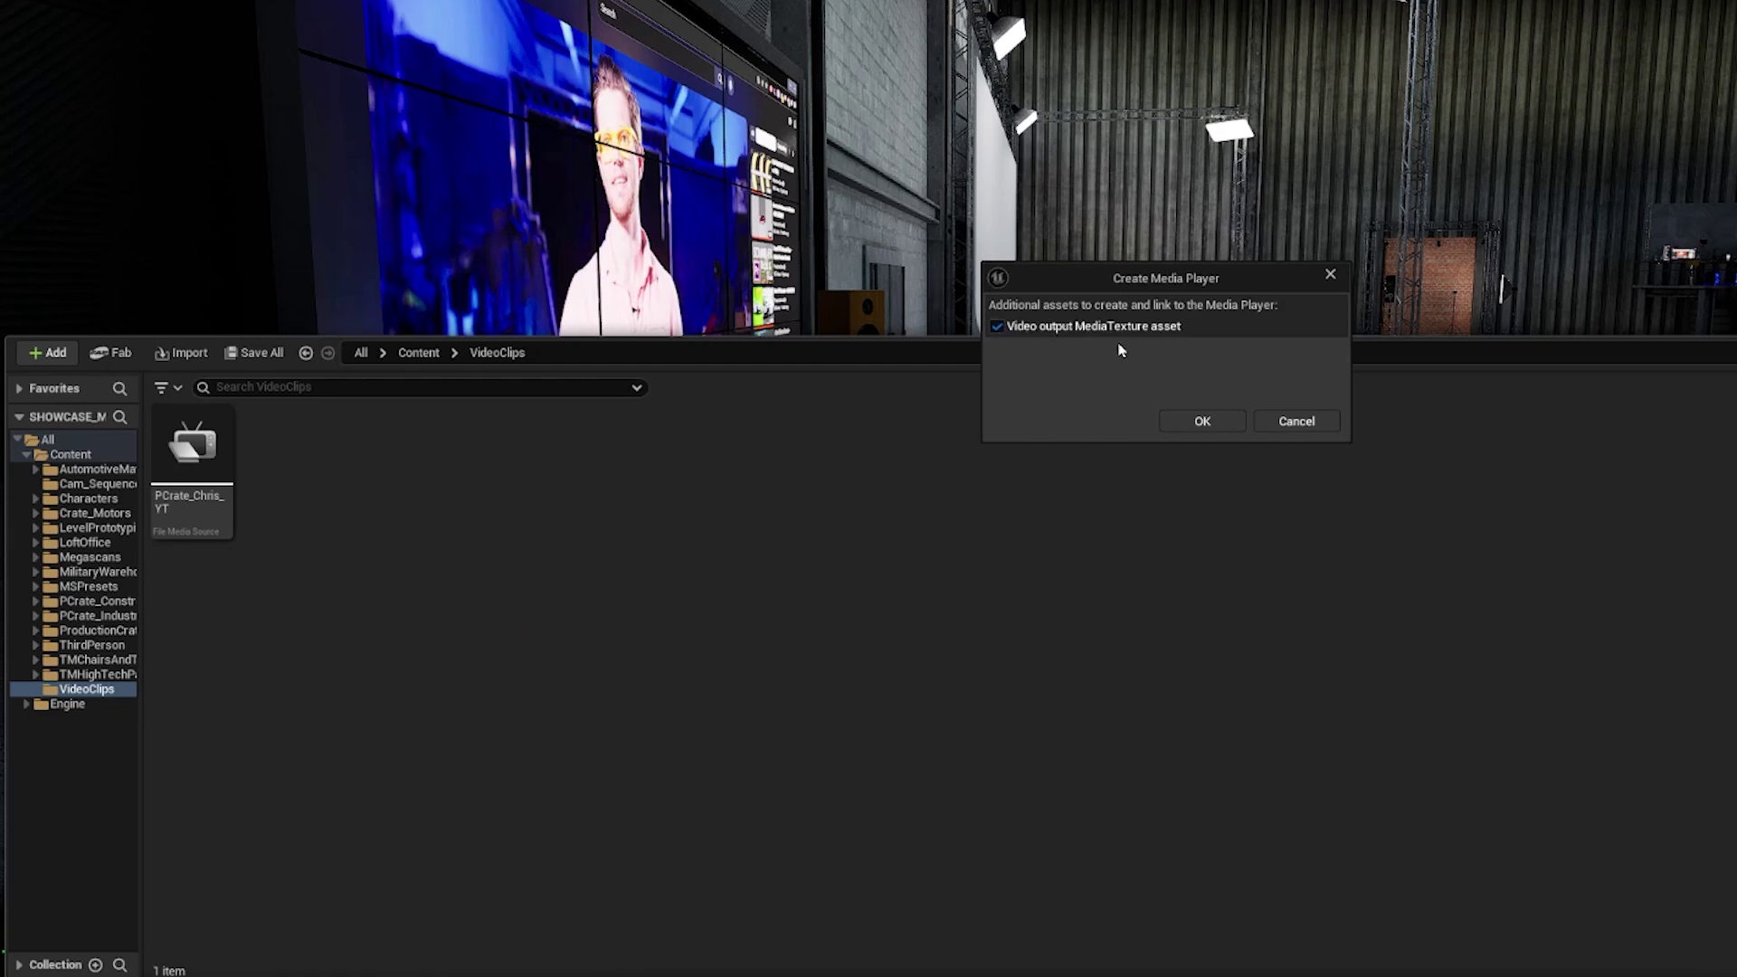
left_click(1180, 415)
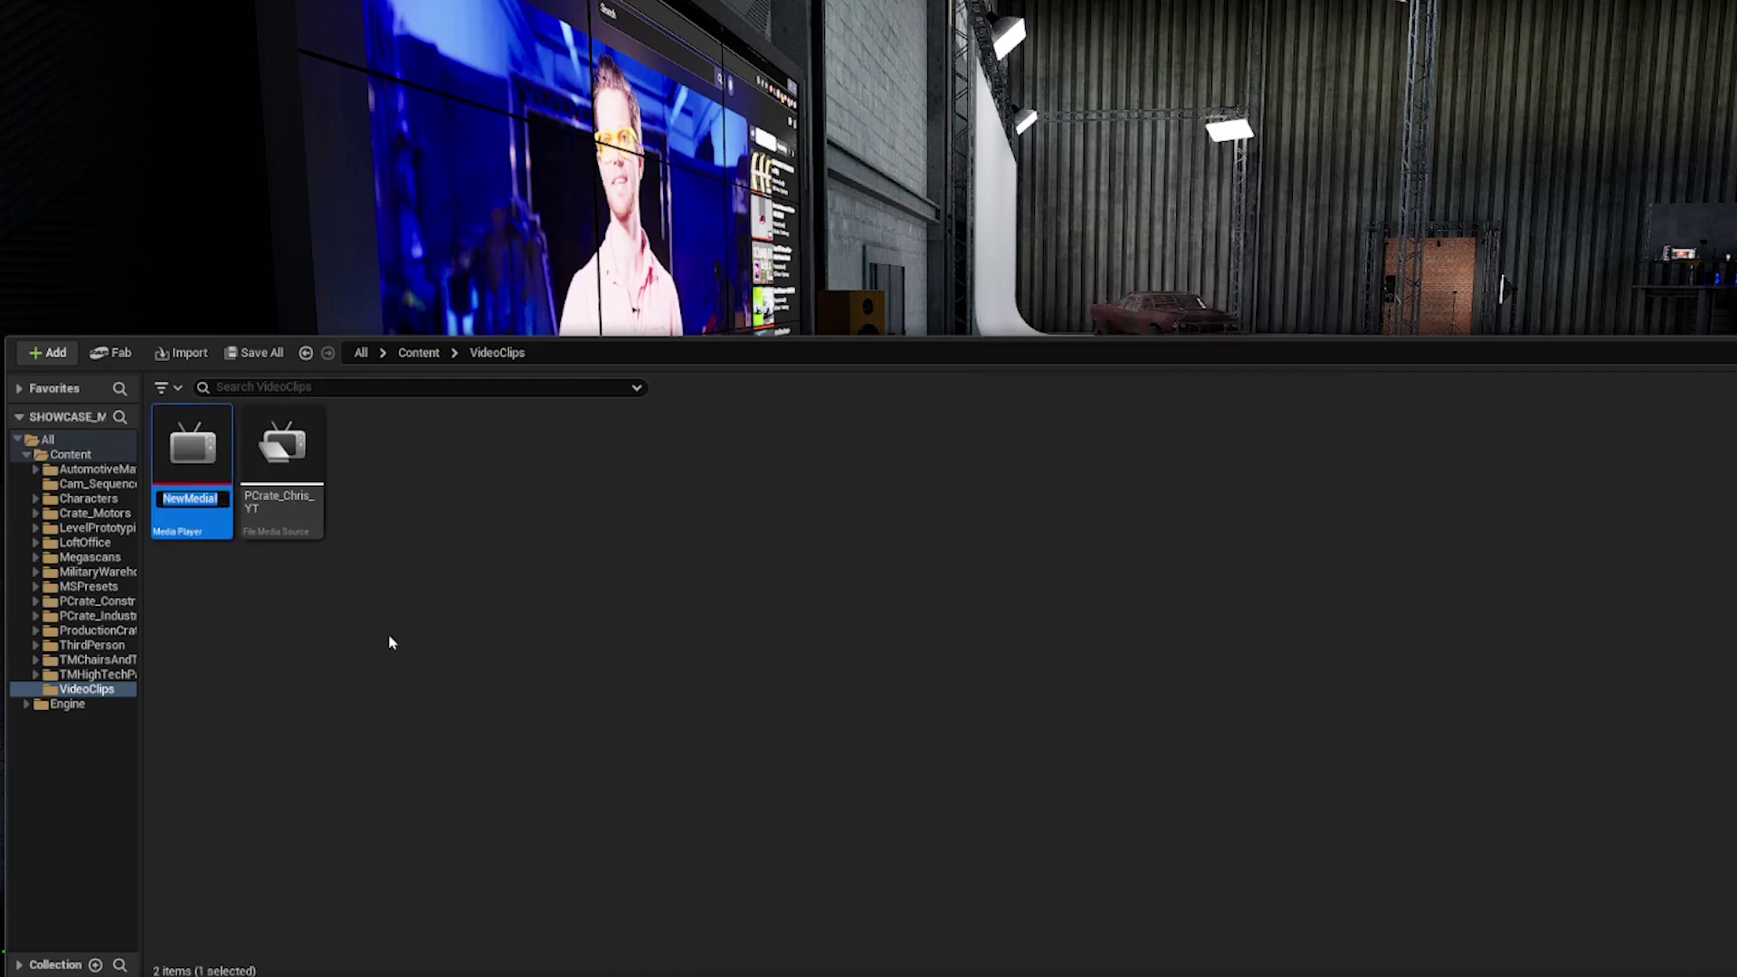
type("PCrate_Chris_YT")
type("_Player")
key("Return")
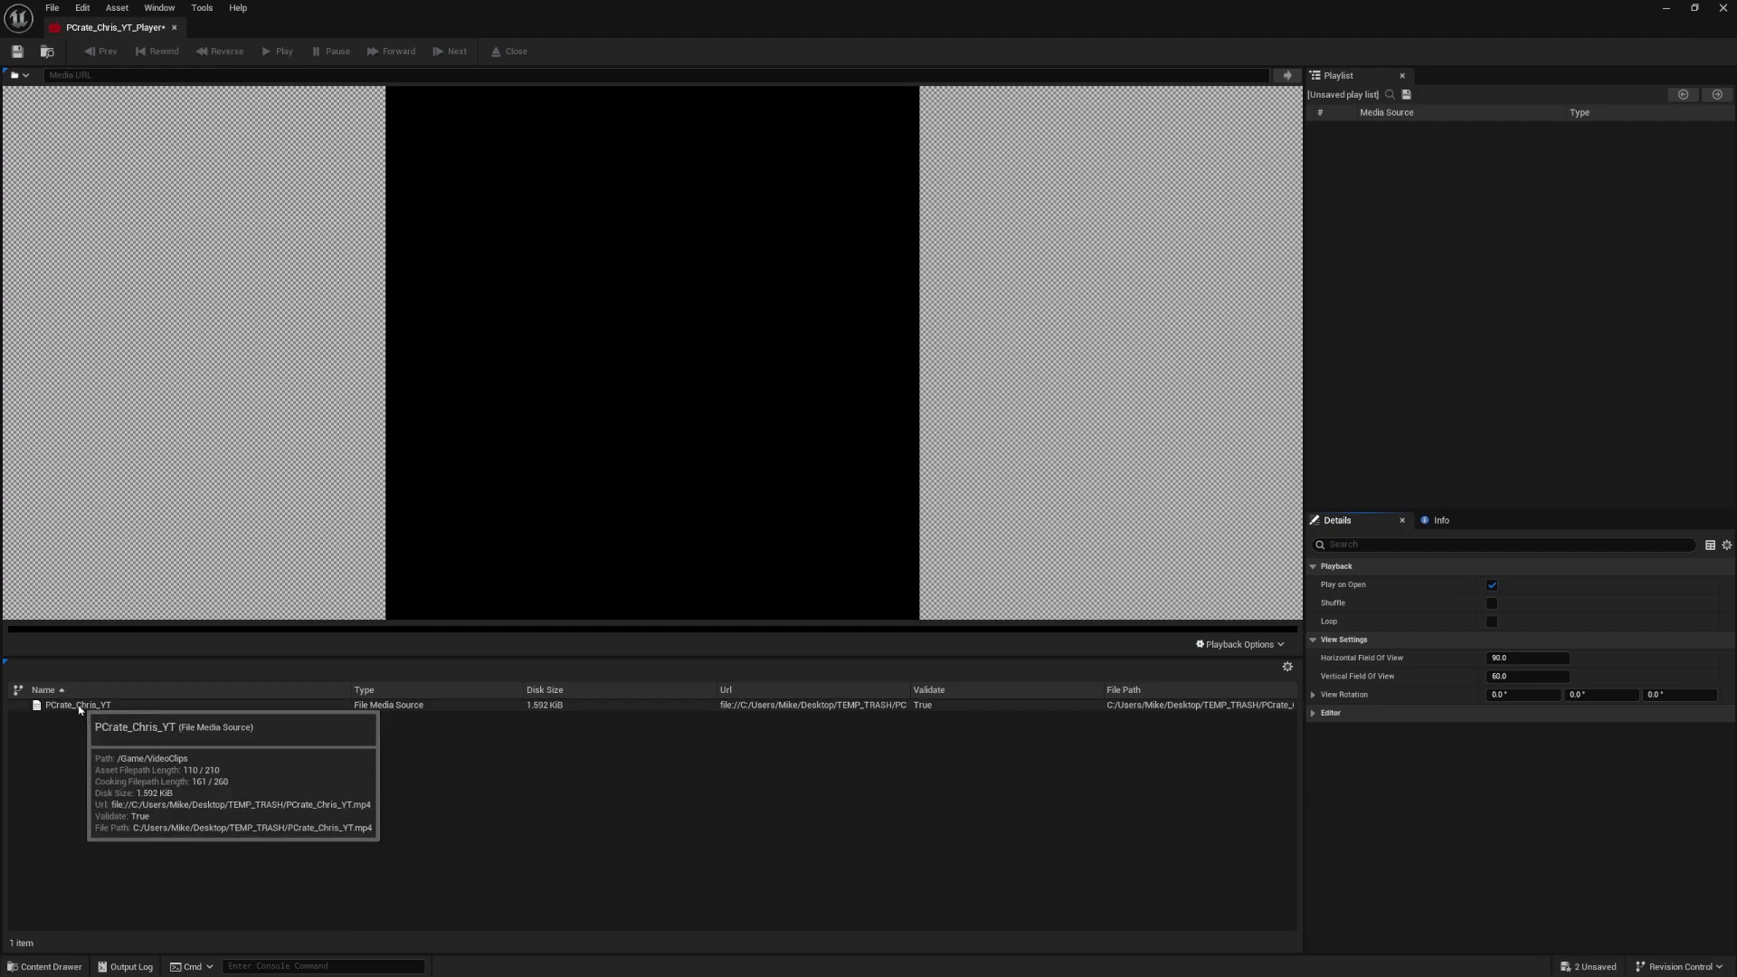
- Load the PCrate_Chris_YT source into the media player, enable Loop and close its editor
double_click(79, 709)
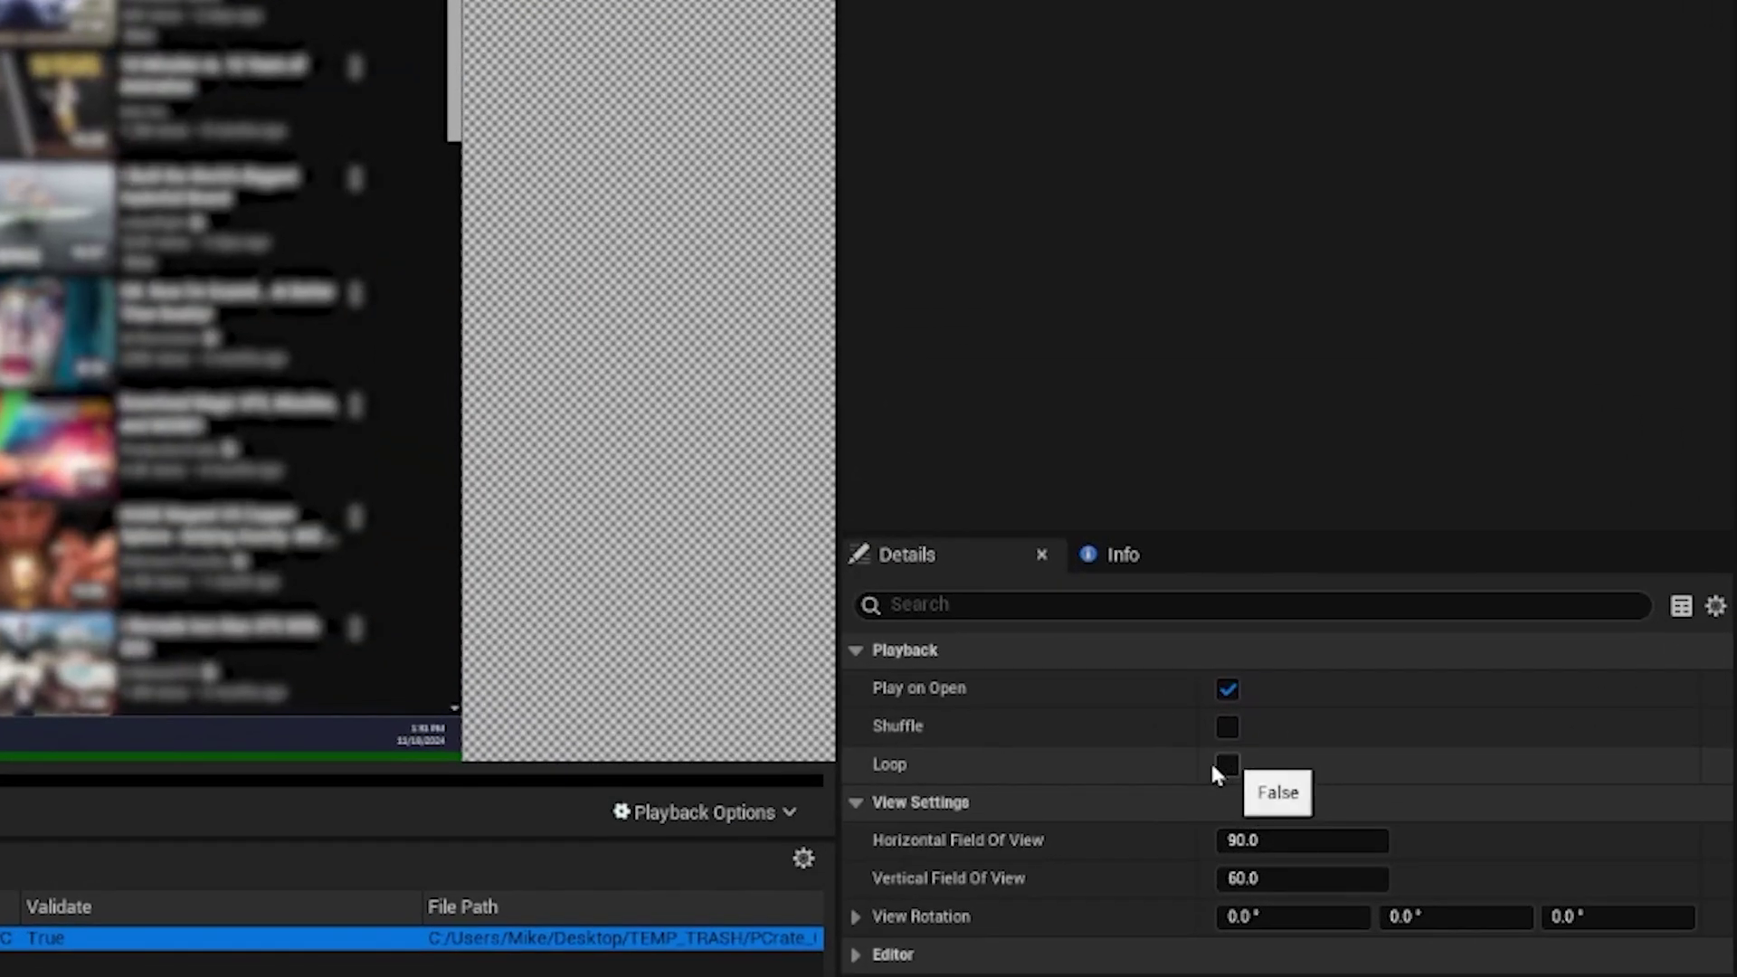
left_click(1491, 621)
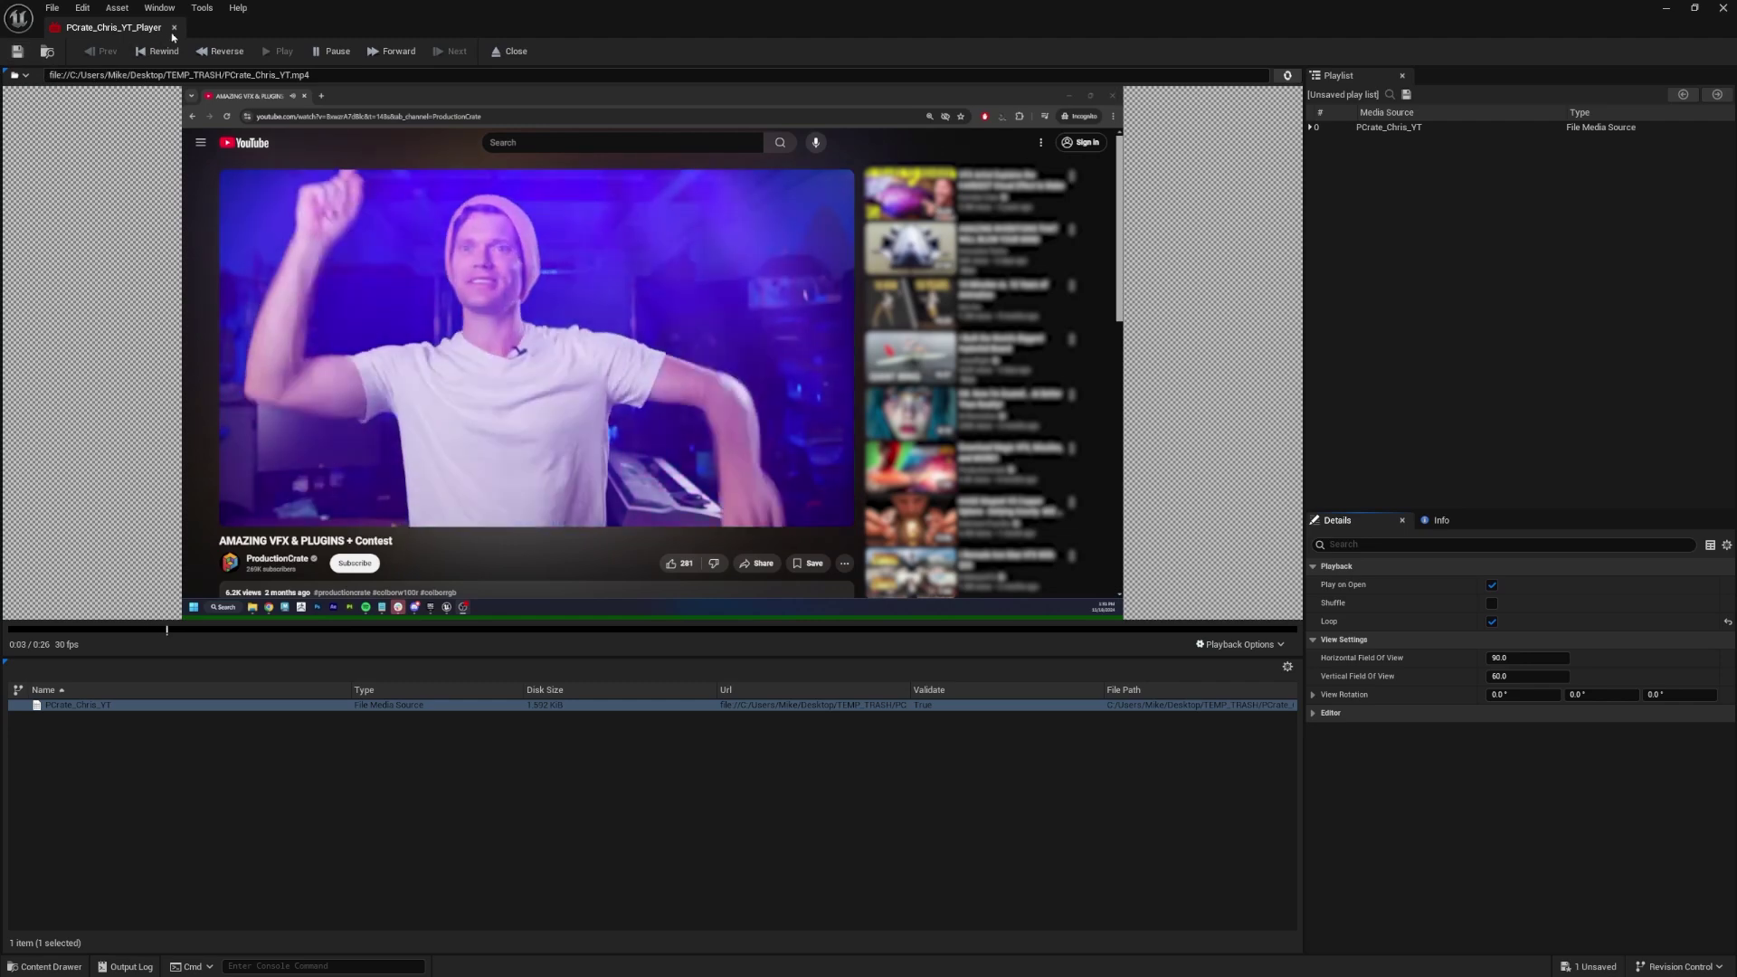
left_click(174, 28)
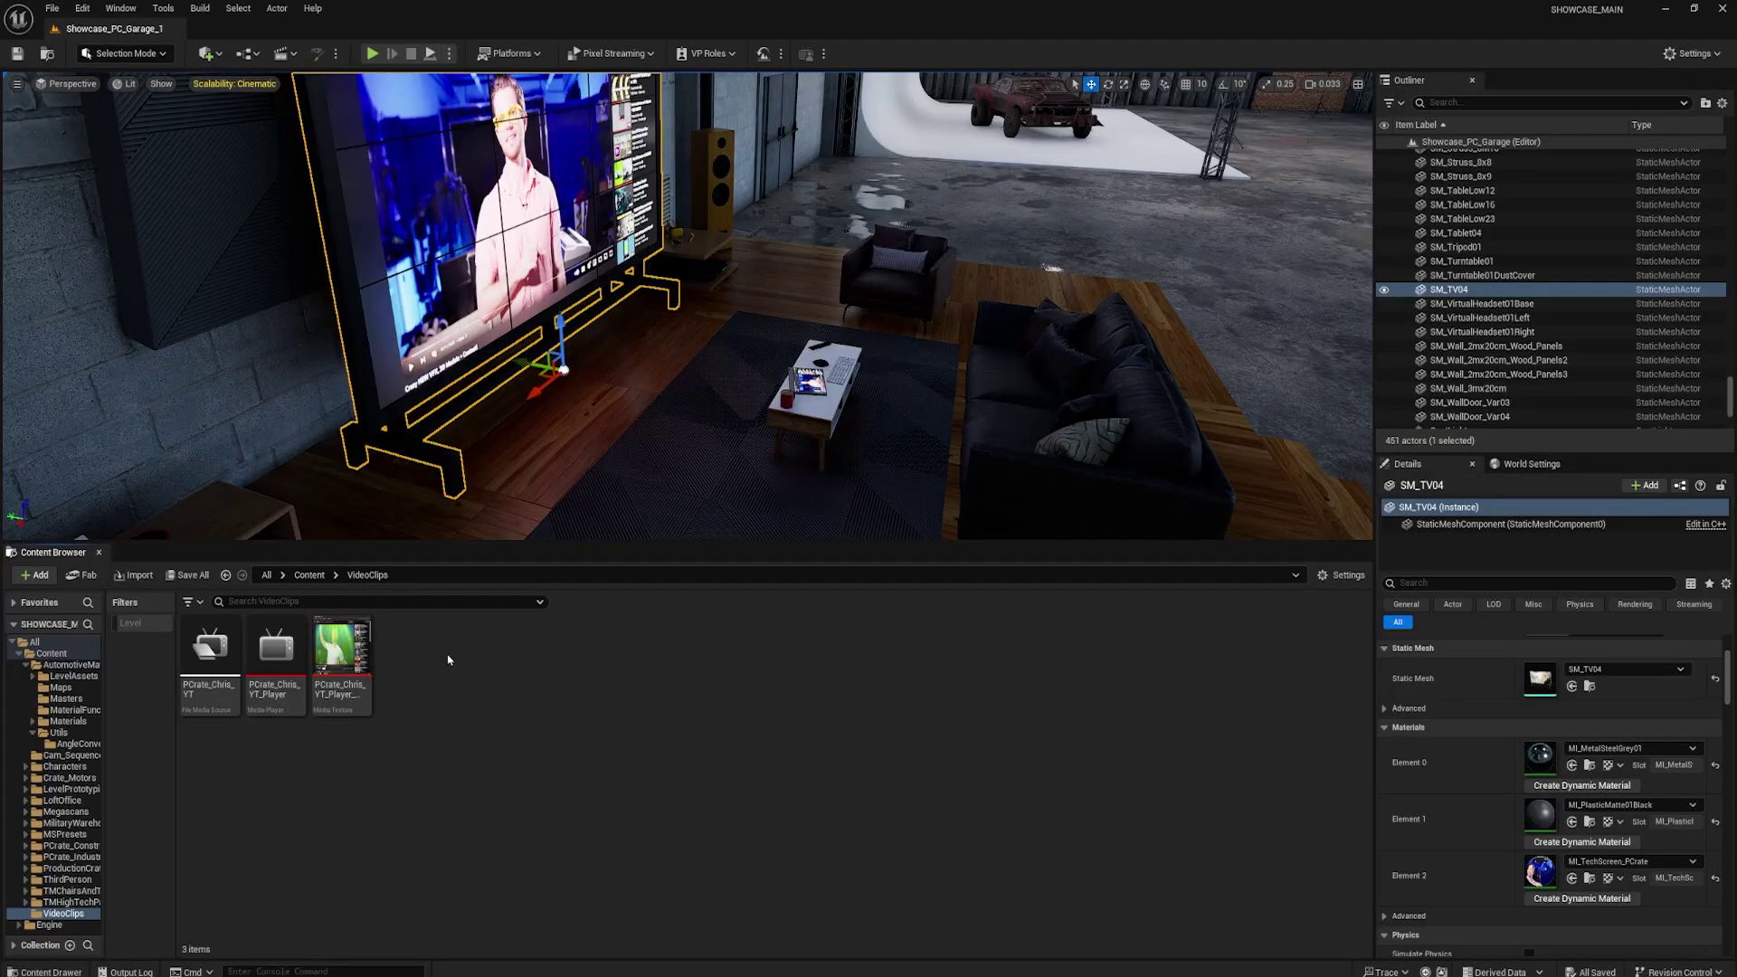
- Create a material named PCrate_ChrisYT_VideoPlayer_Mat in the VideoClips folder and show its graph beside the asset list
right_click(456, 663)
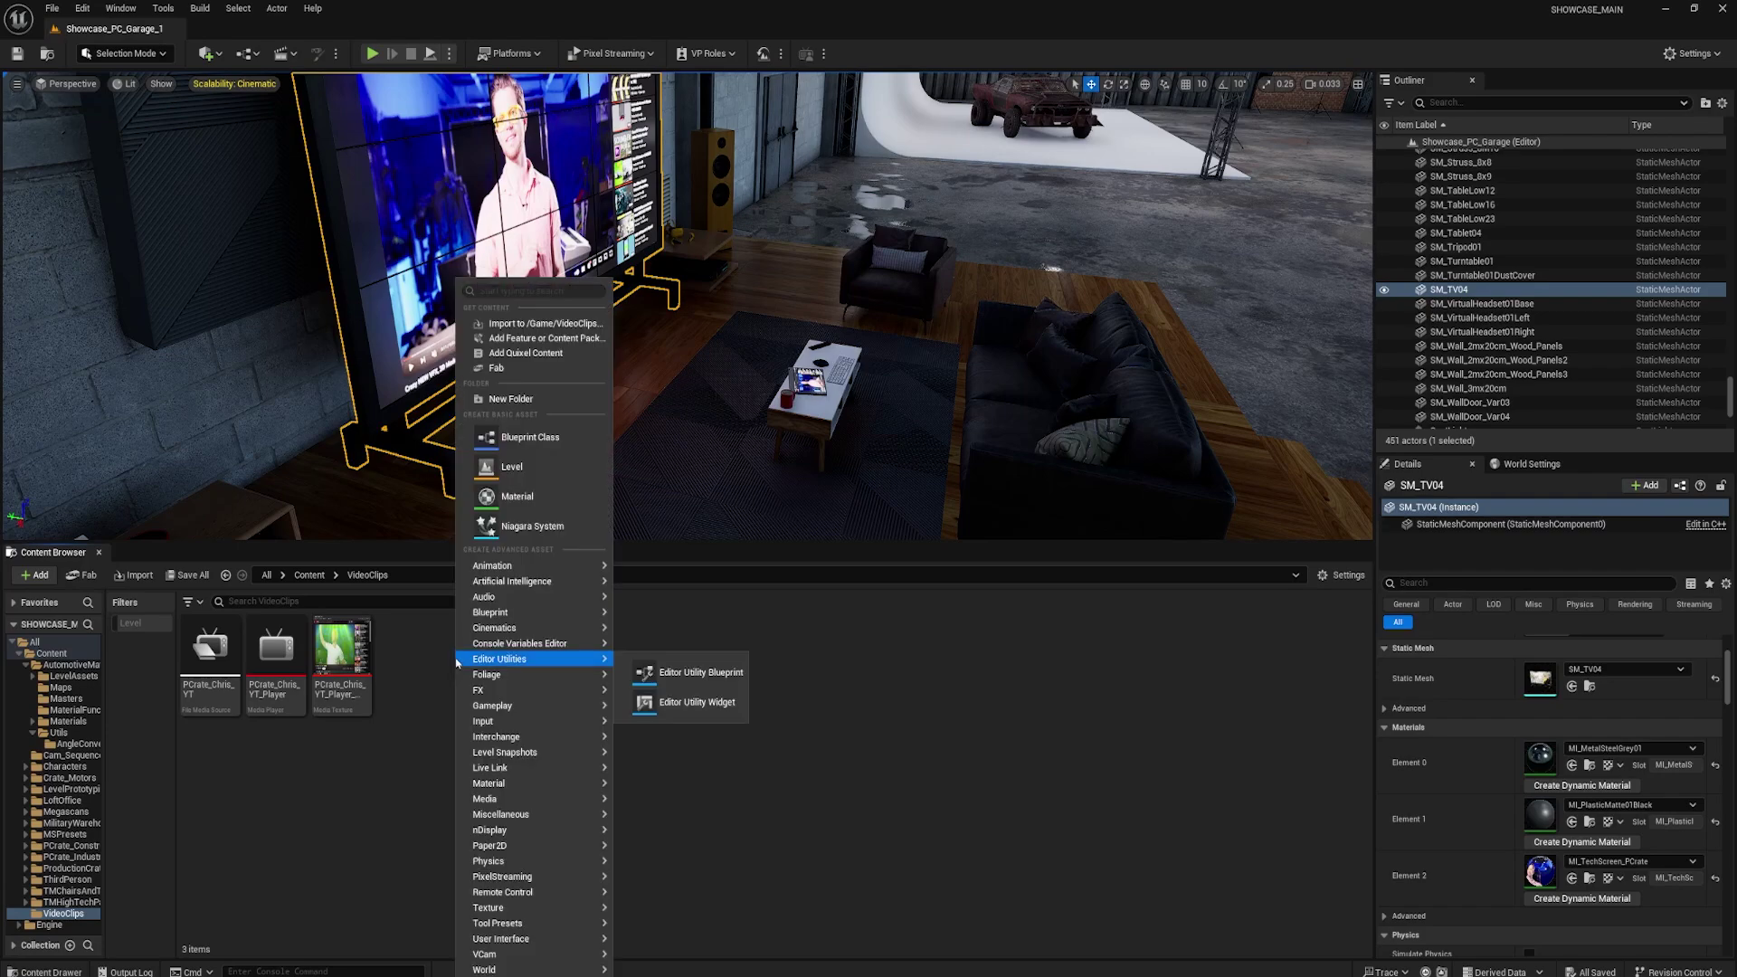
left_click(520, 499)
type("P")
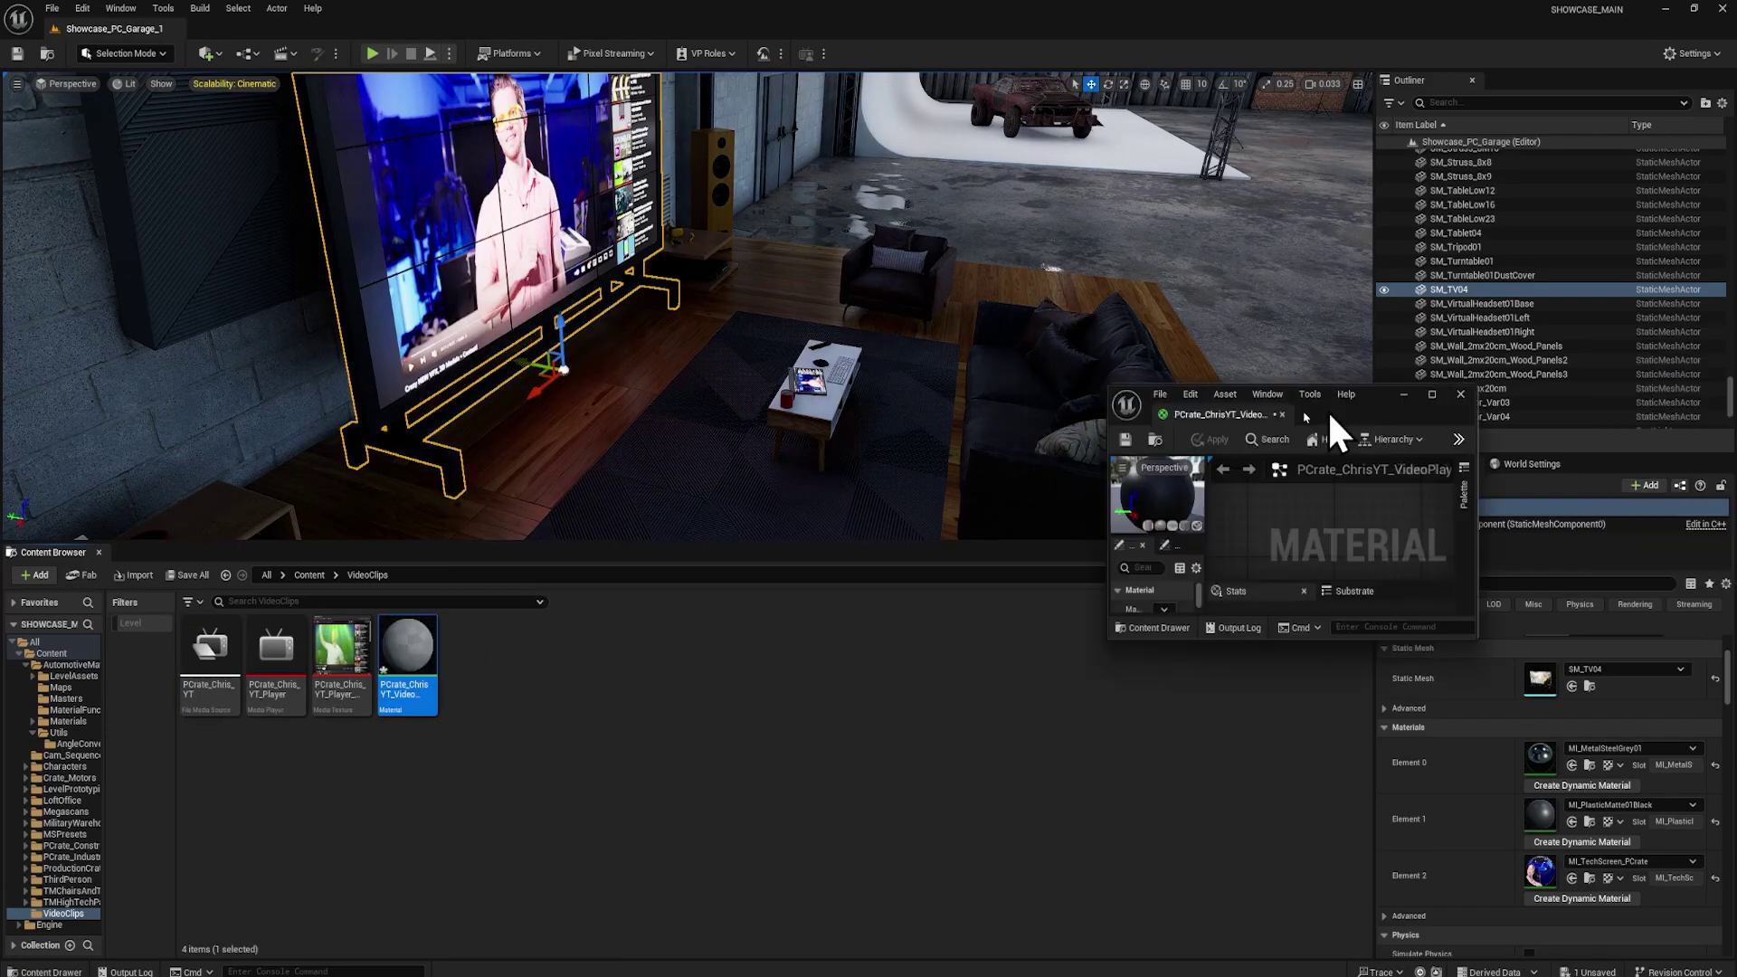
left_click_drag(1330, 410, 1033, 312)
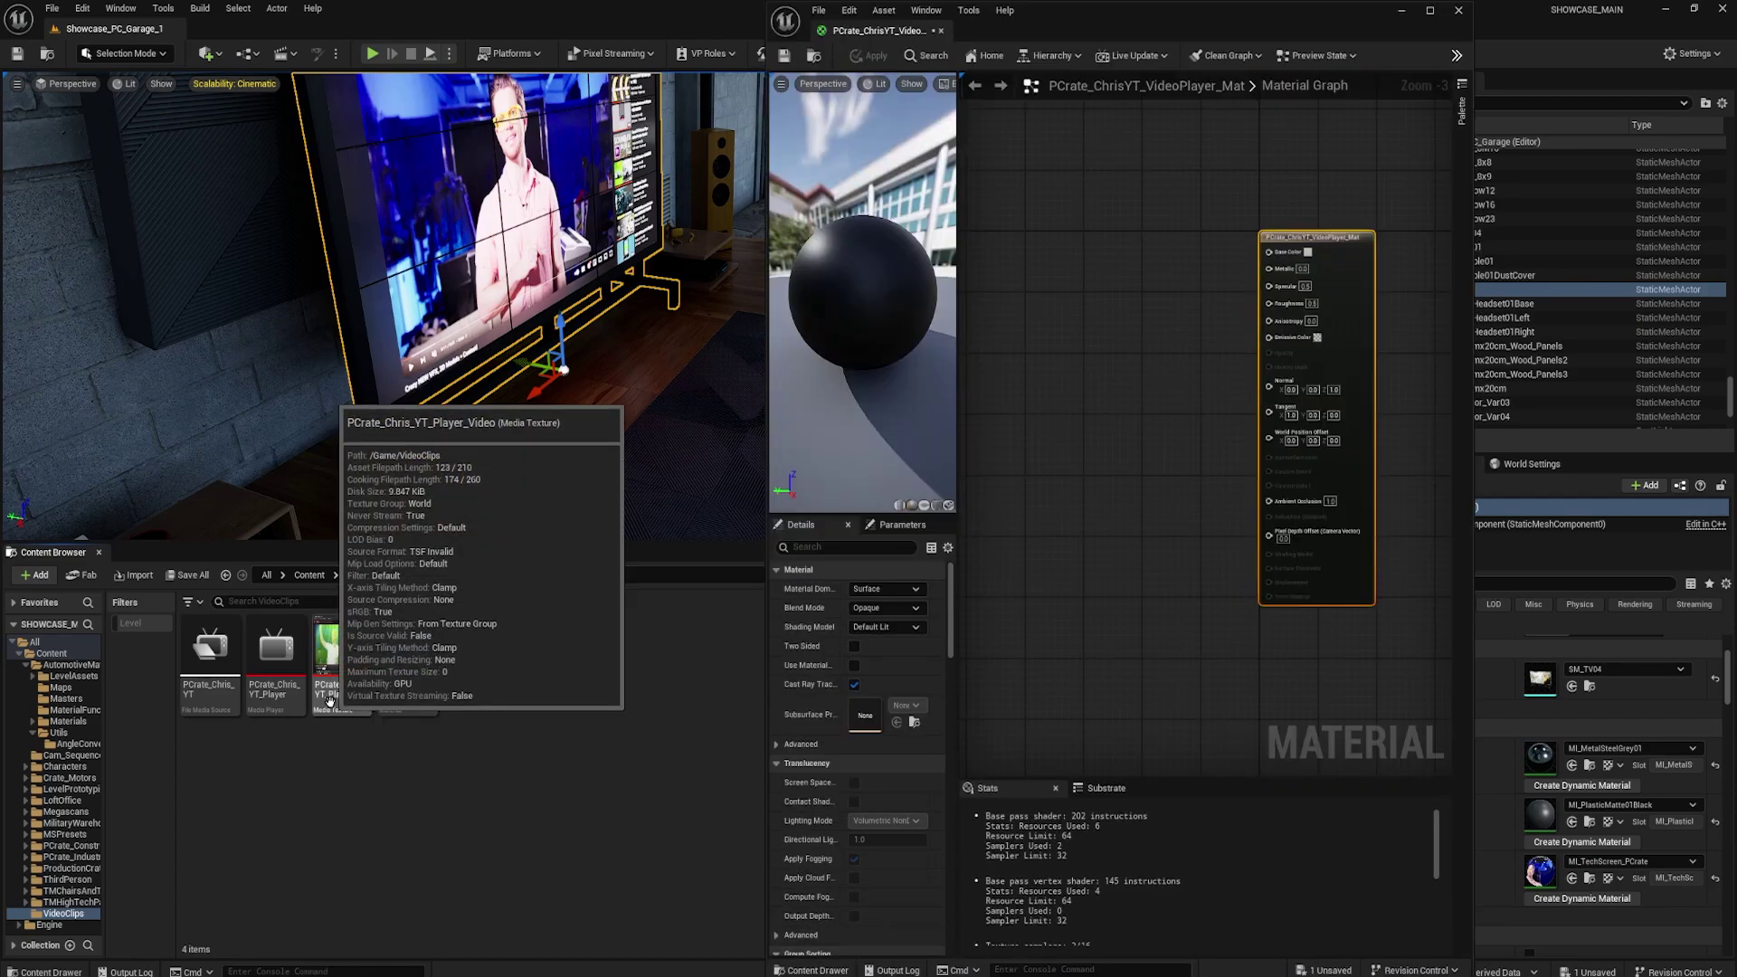
- Add the player's media texture to the material graph, connect its RGB output to Base Color, then save and close the material
left_click_drag(333, 668, 1099, 307)
right_click_drag(1129, 230, 1172, 223)
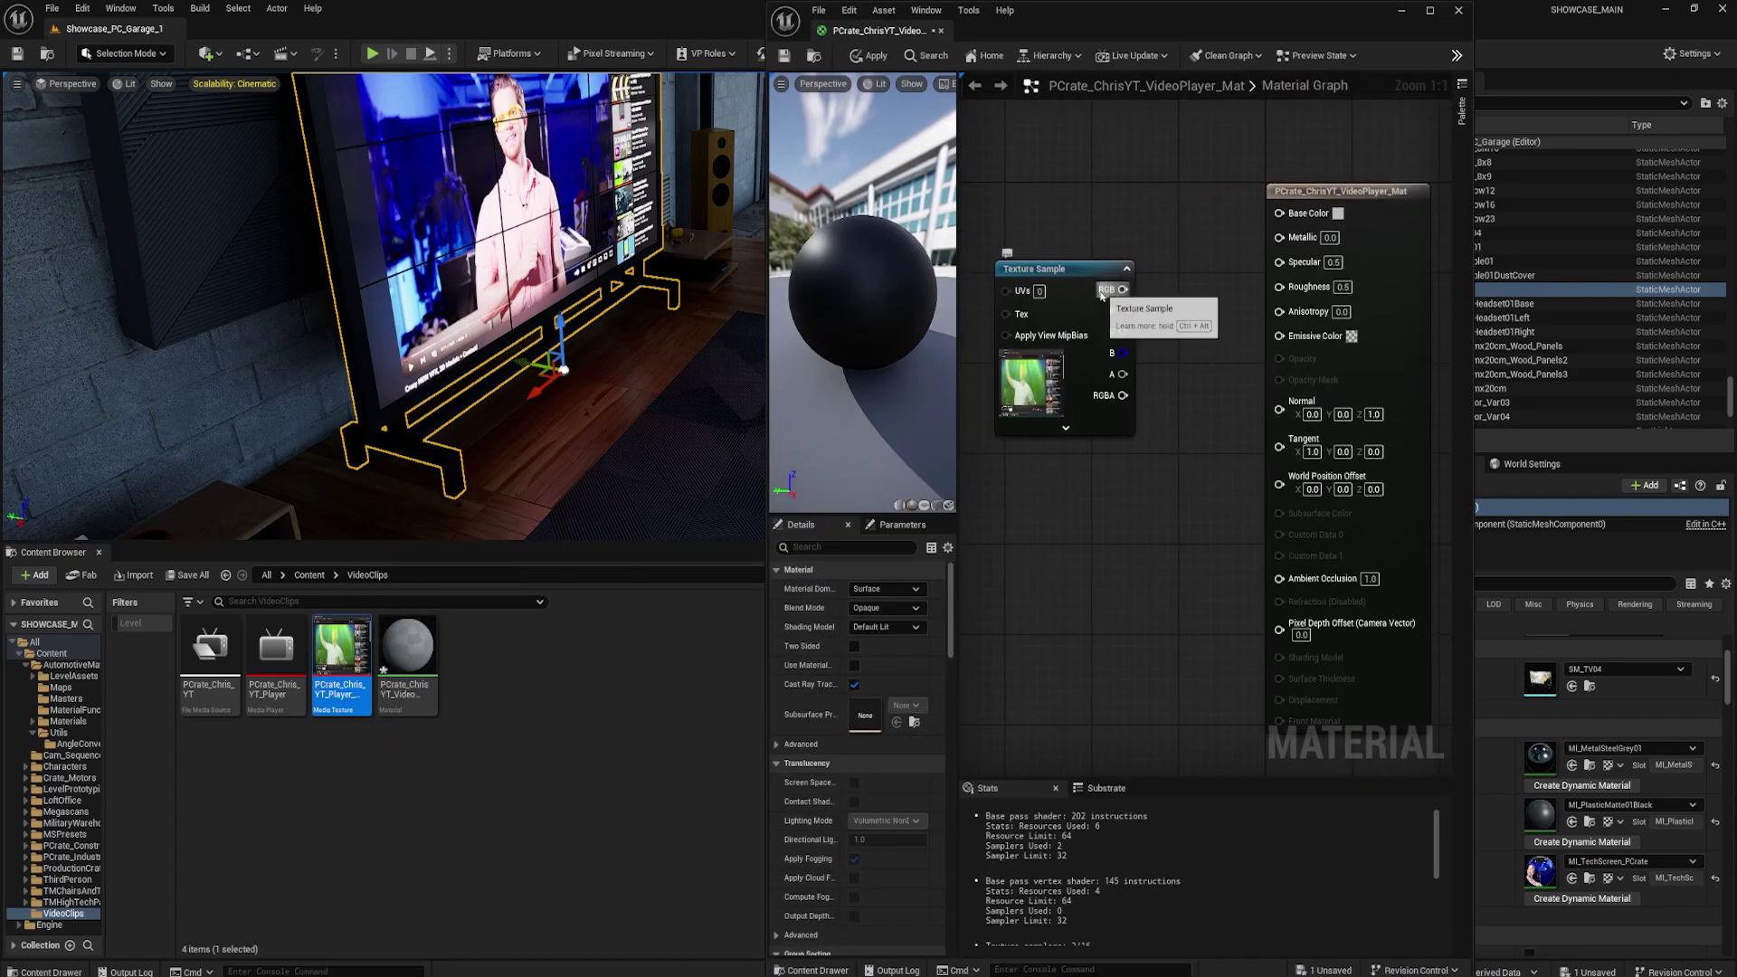
left_click_drag(1123, 289, 1279, 213)
left_click(784, 59)
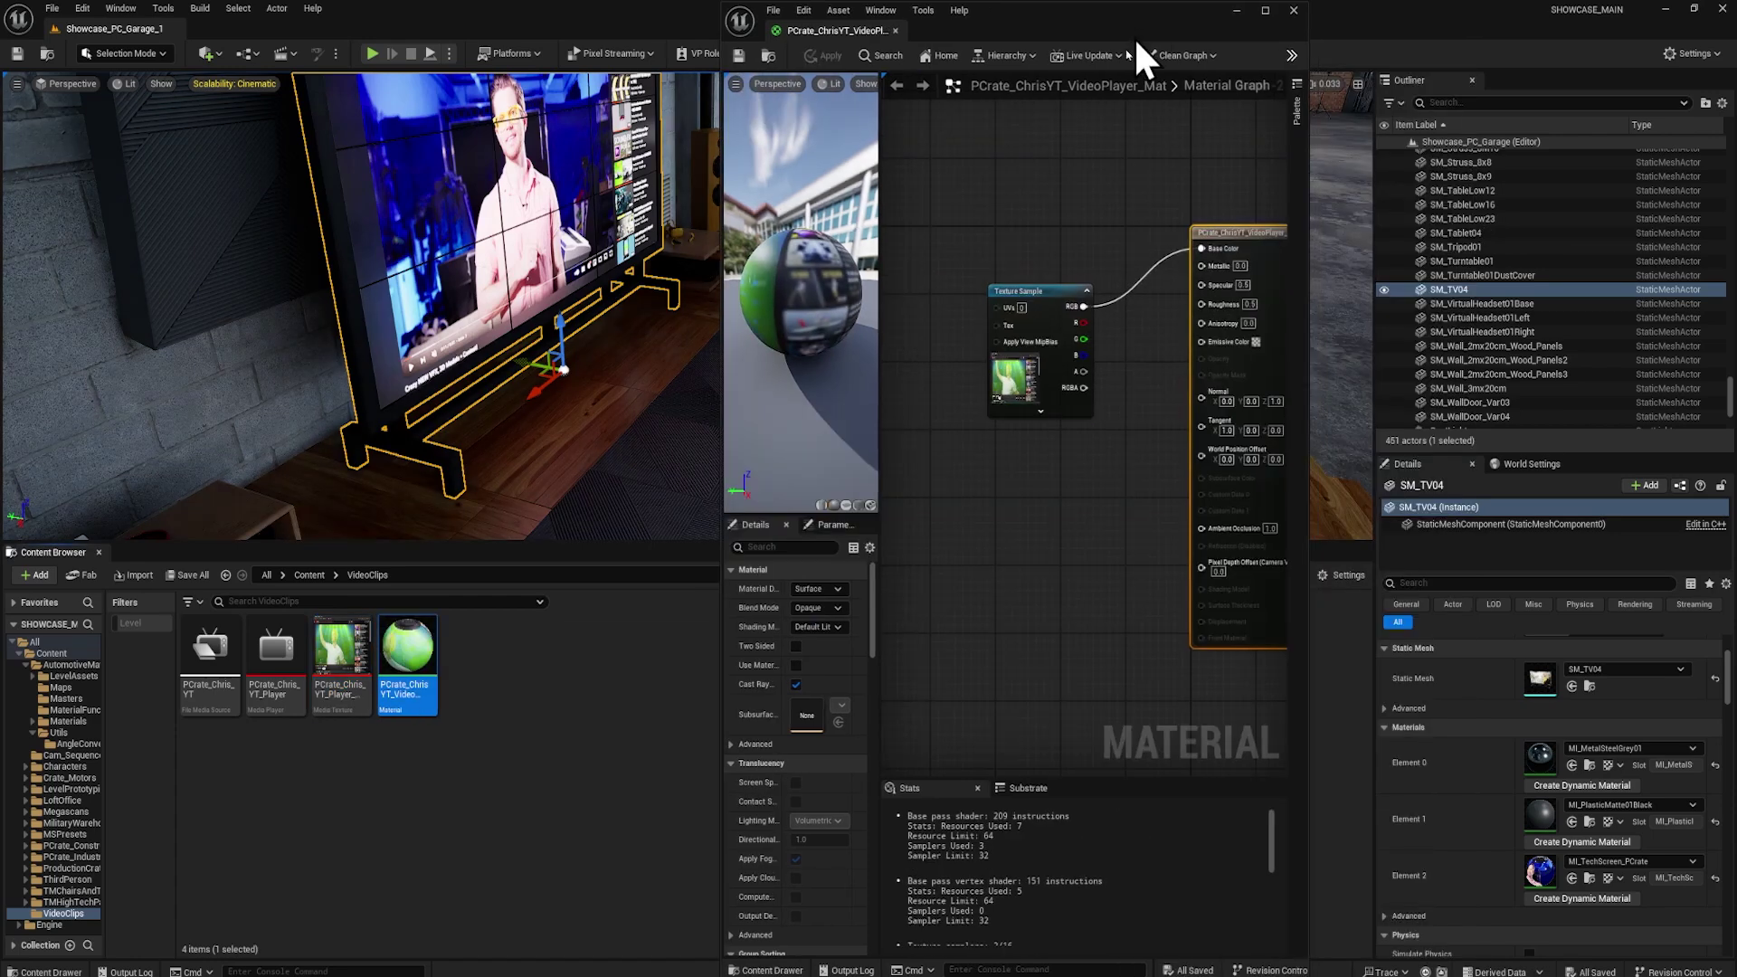
left_click_drag(1137, 40, 997, 308)
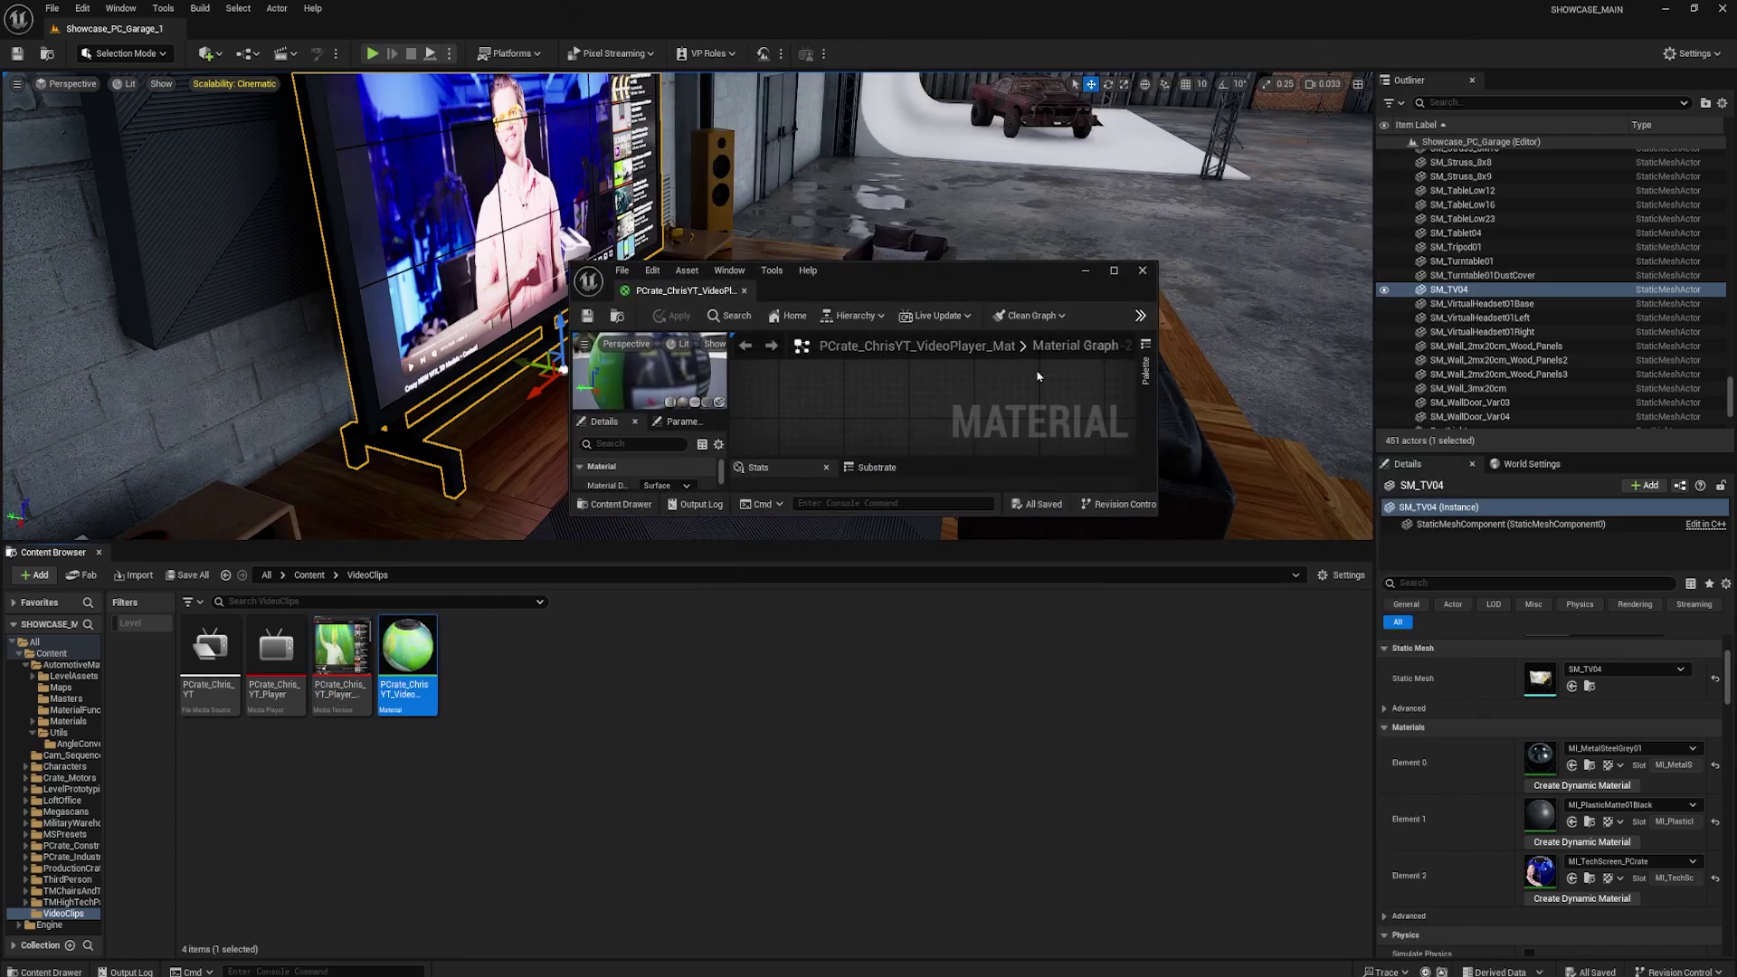
left_click(1142, 274)
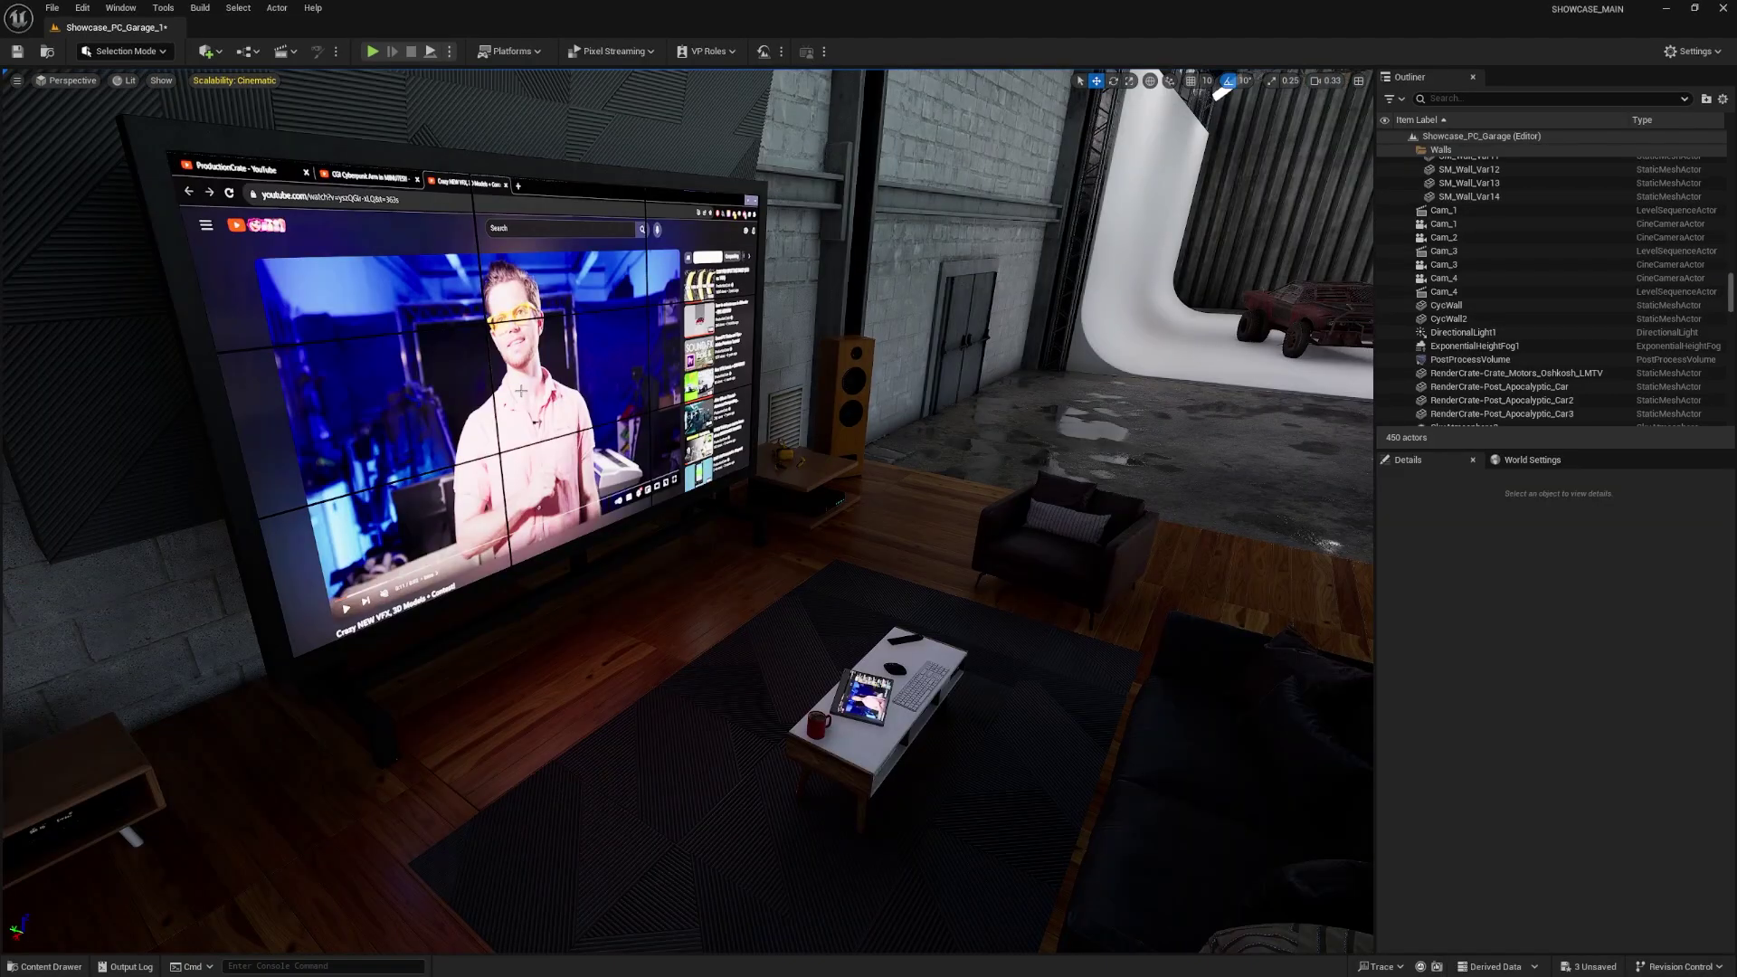
- Assign the video player material to material Element 2 of the large TV, SM_TV04
left_click(521, 390)
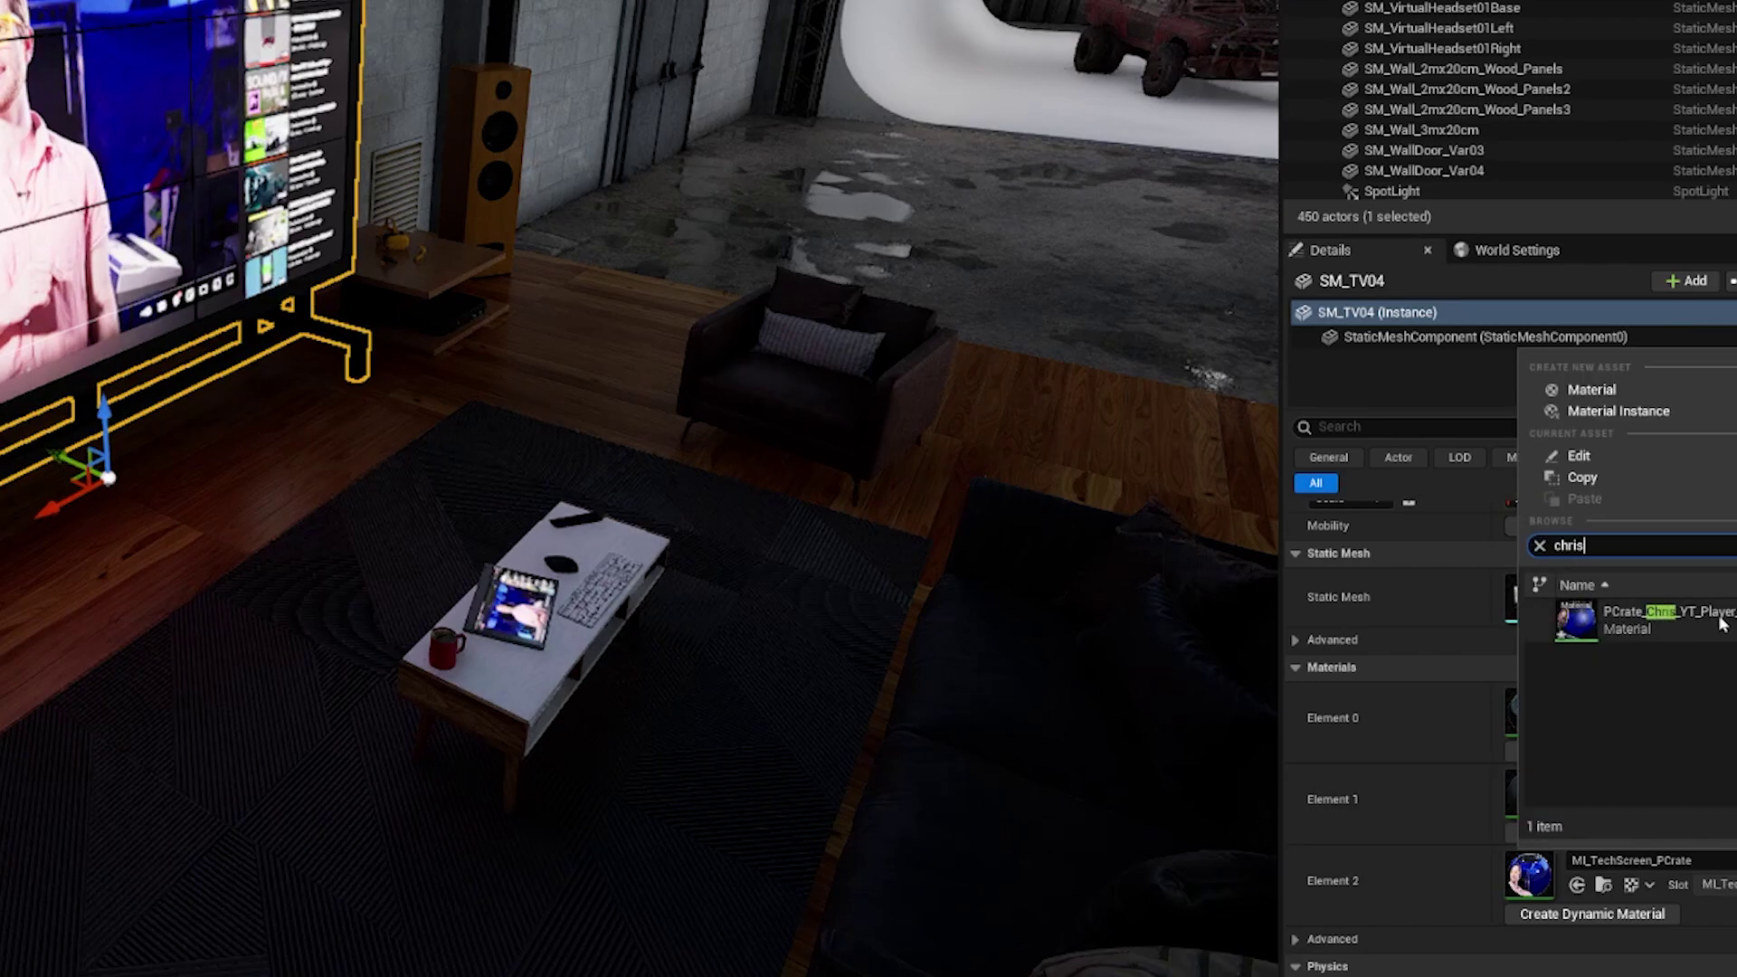
left_click(1669, 709)
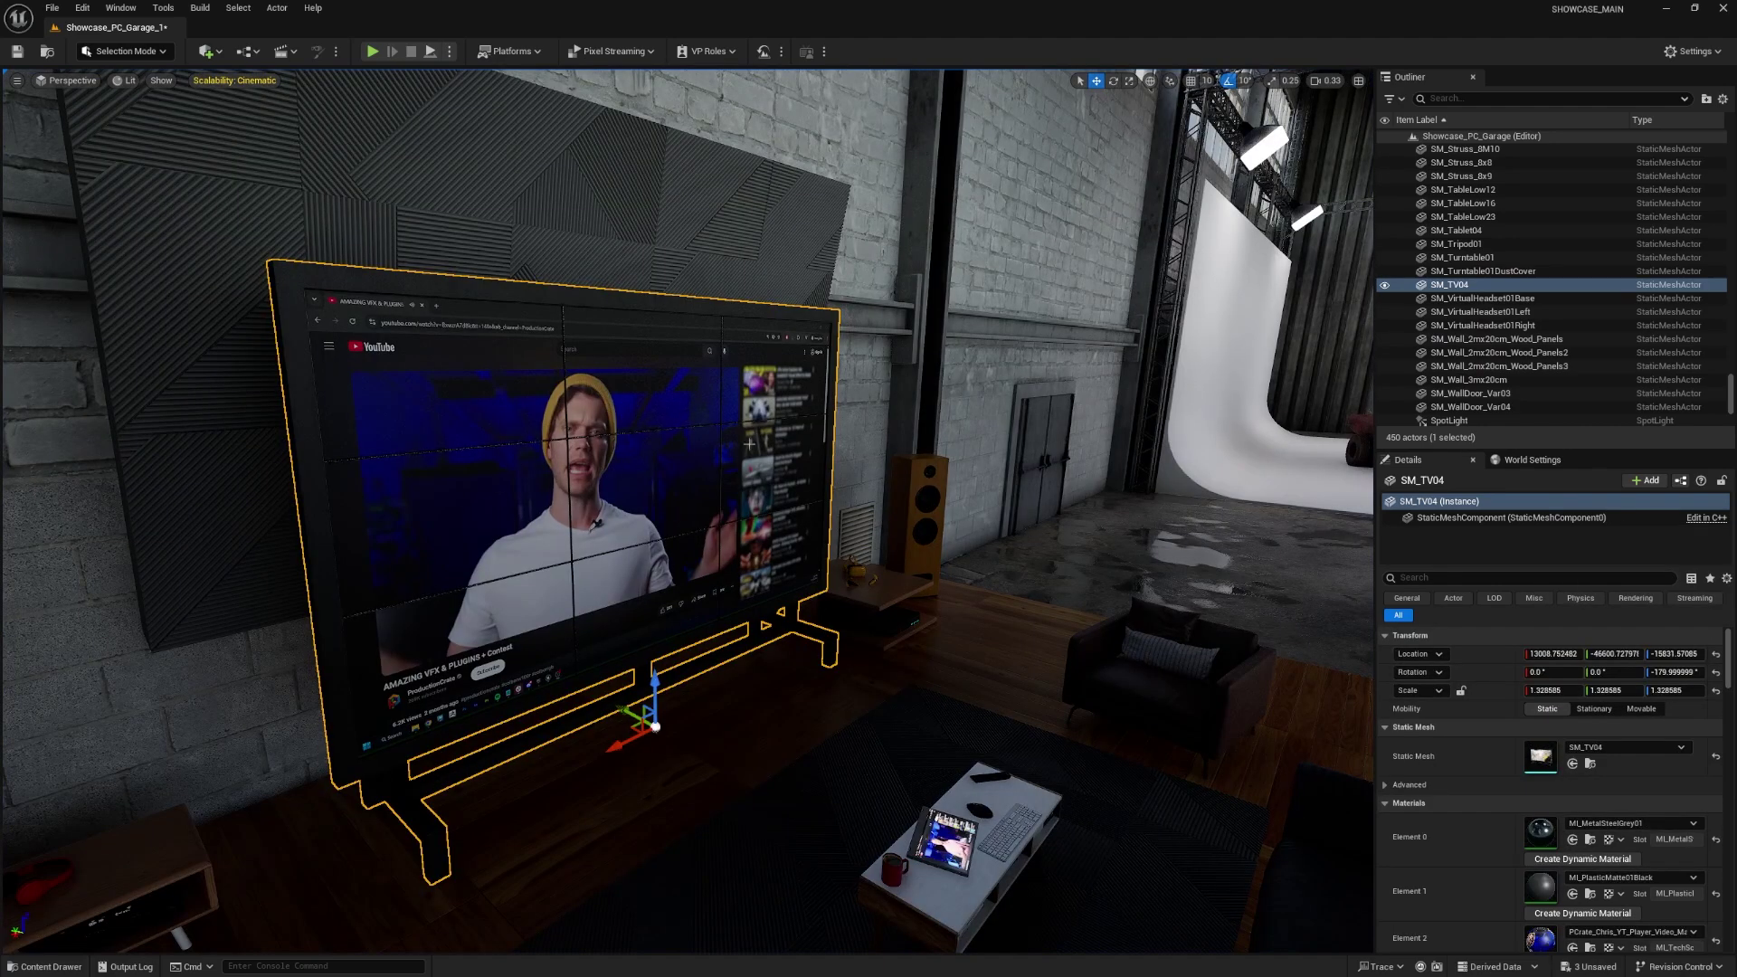
- Reopen the video player material, connect the texture's RGB output to Emissive Color and save it
key("ctrl+space")
double_click(344, 567)
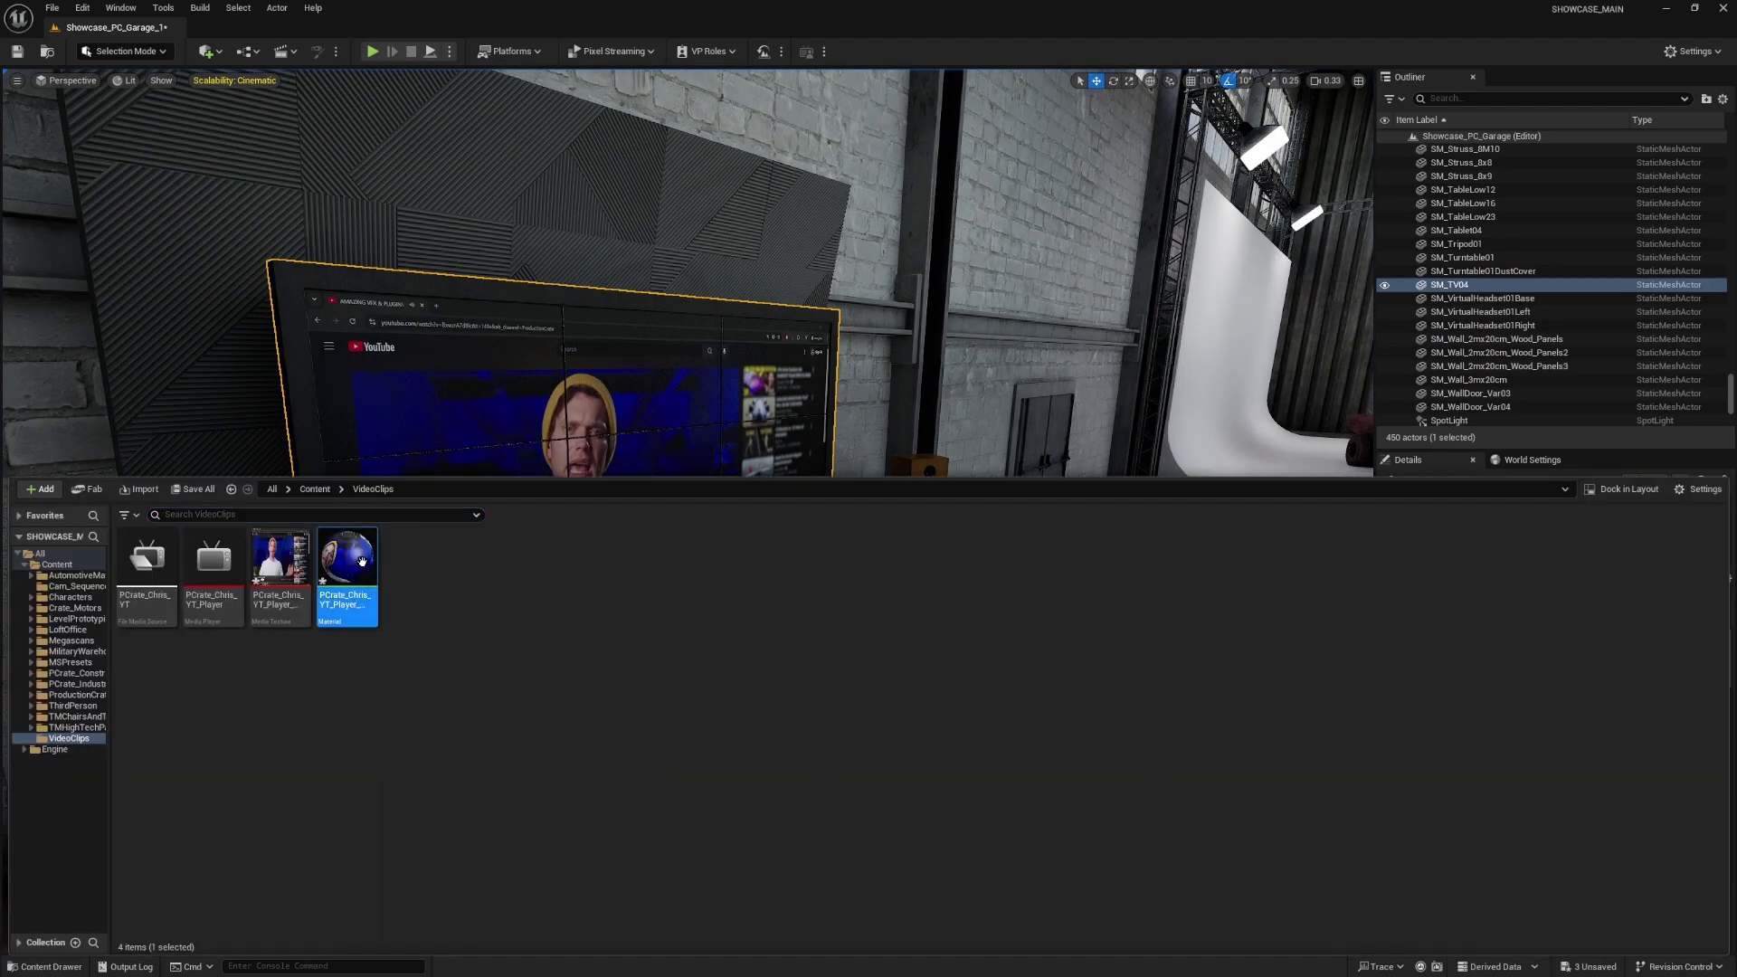
left_click_drag(935, 186, 1024, 301)
left_click(107, 51)
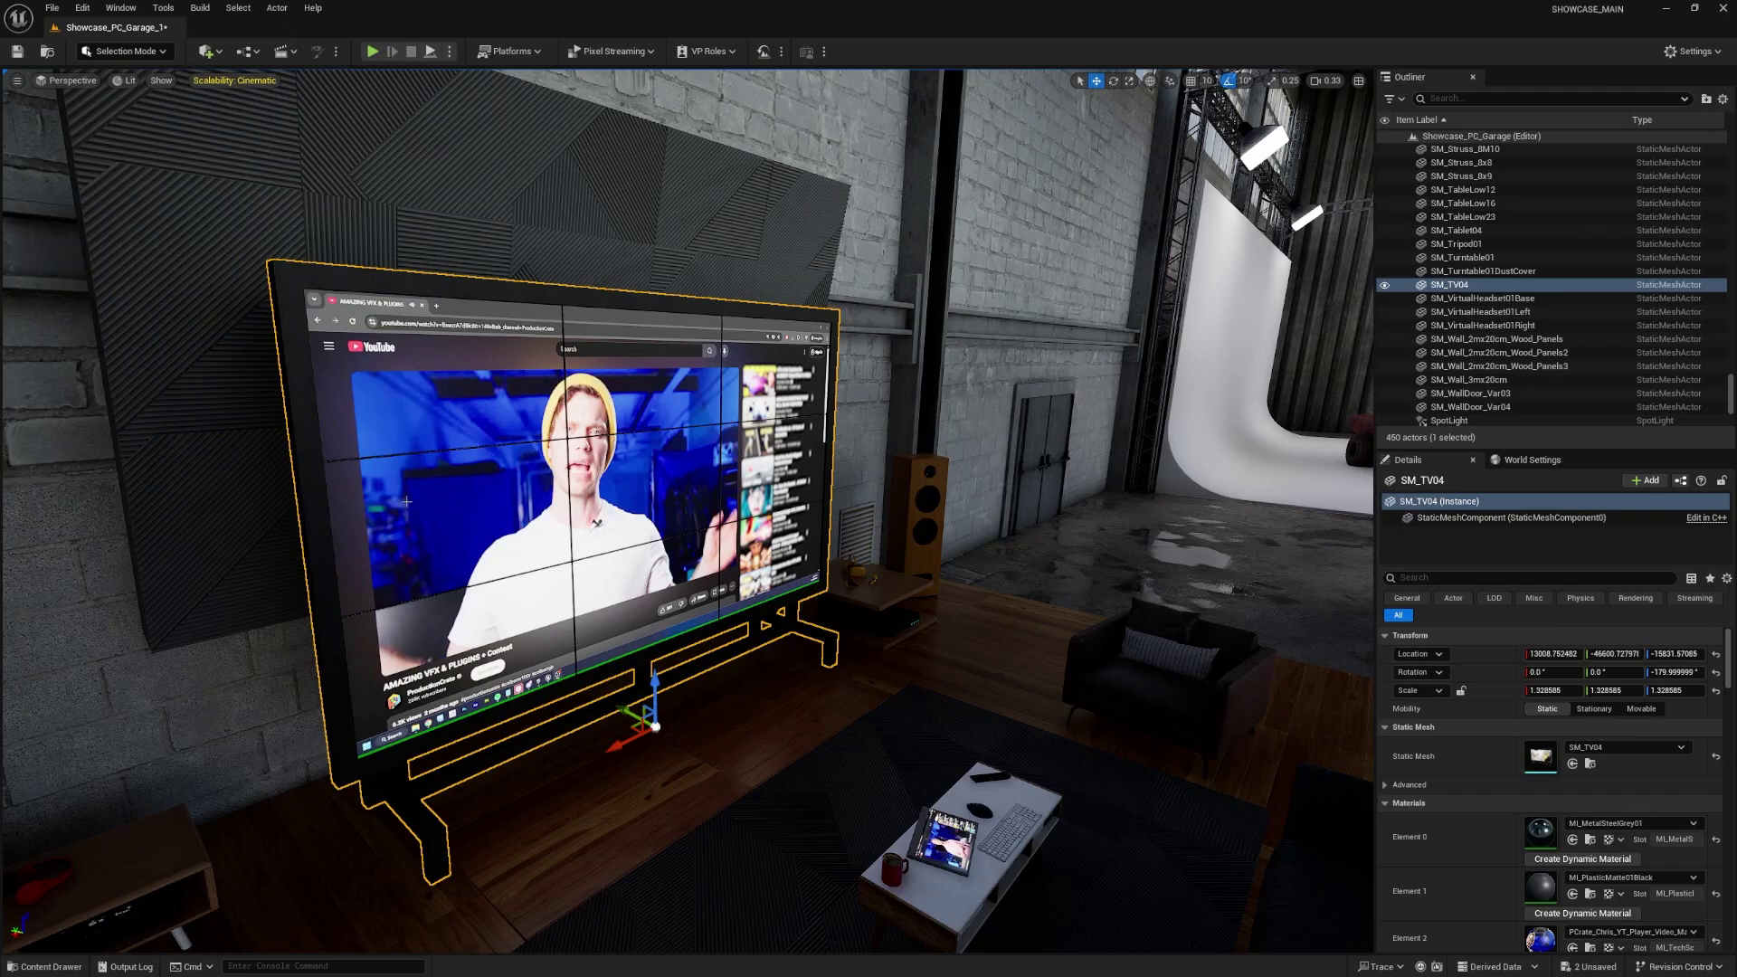
- Play the level to check the video on the TV screen, and stop the session
right_click_drag(429, 514, 435, 528)
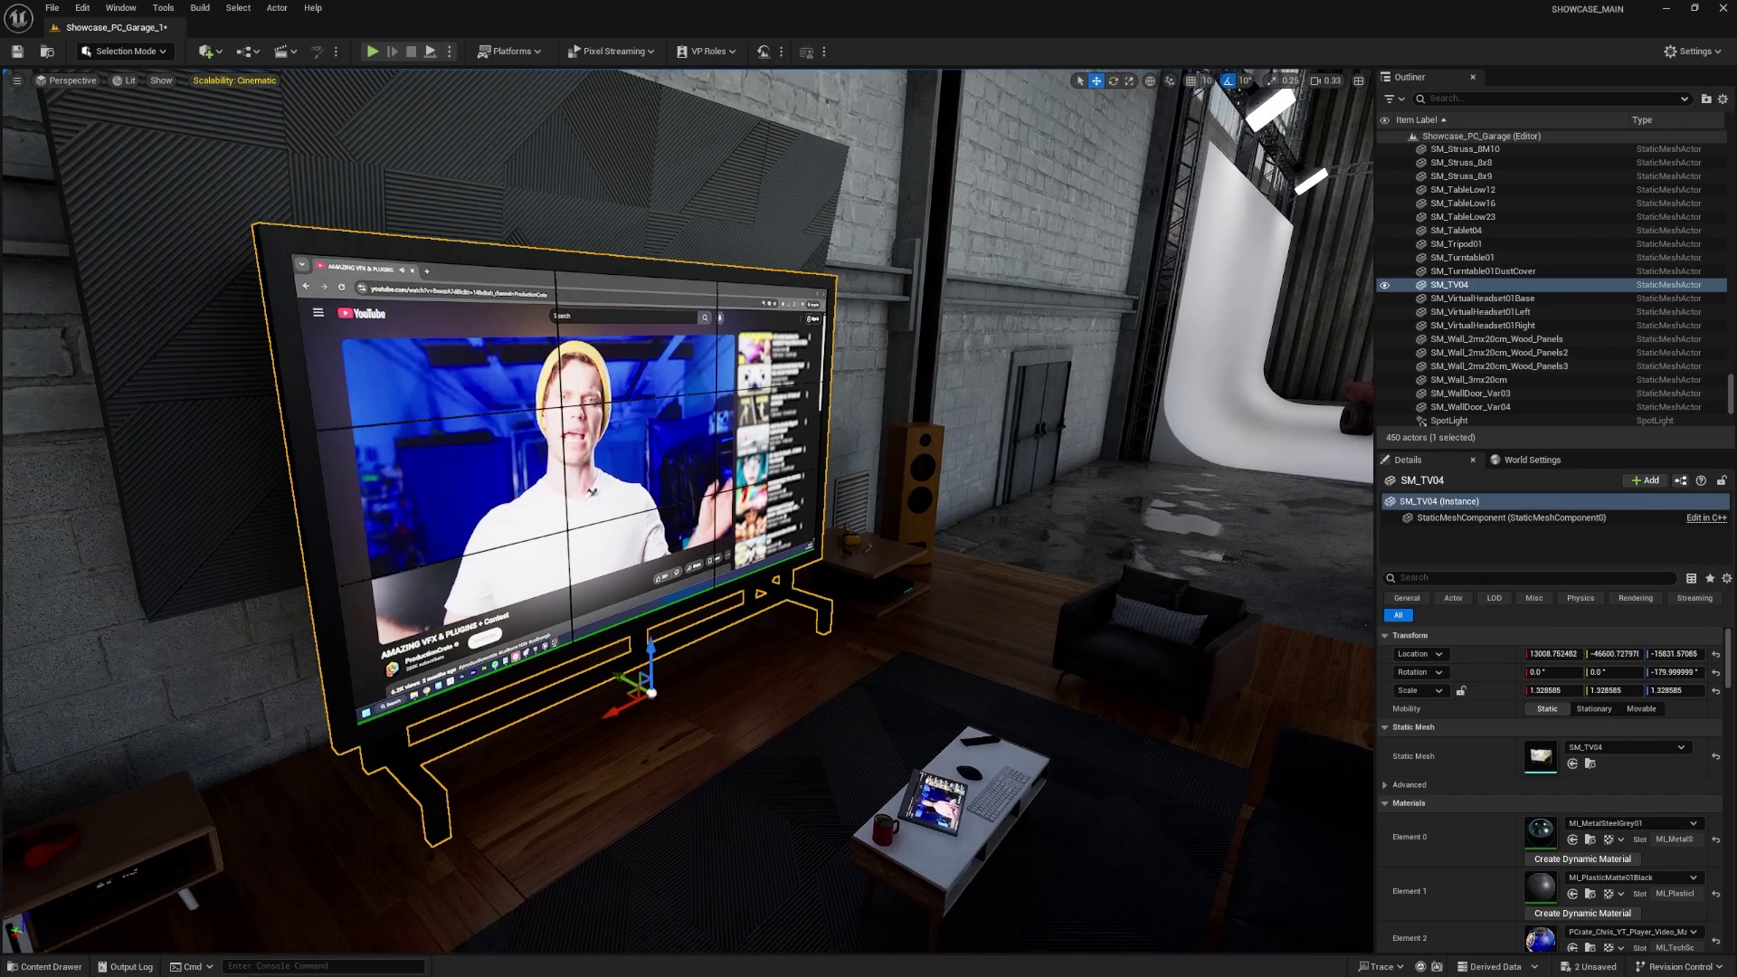
right_click_drag(434, 529, 435, 537)
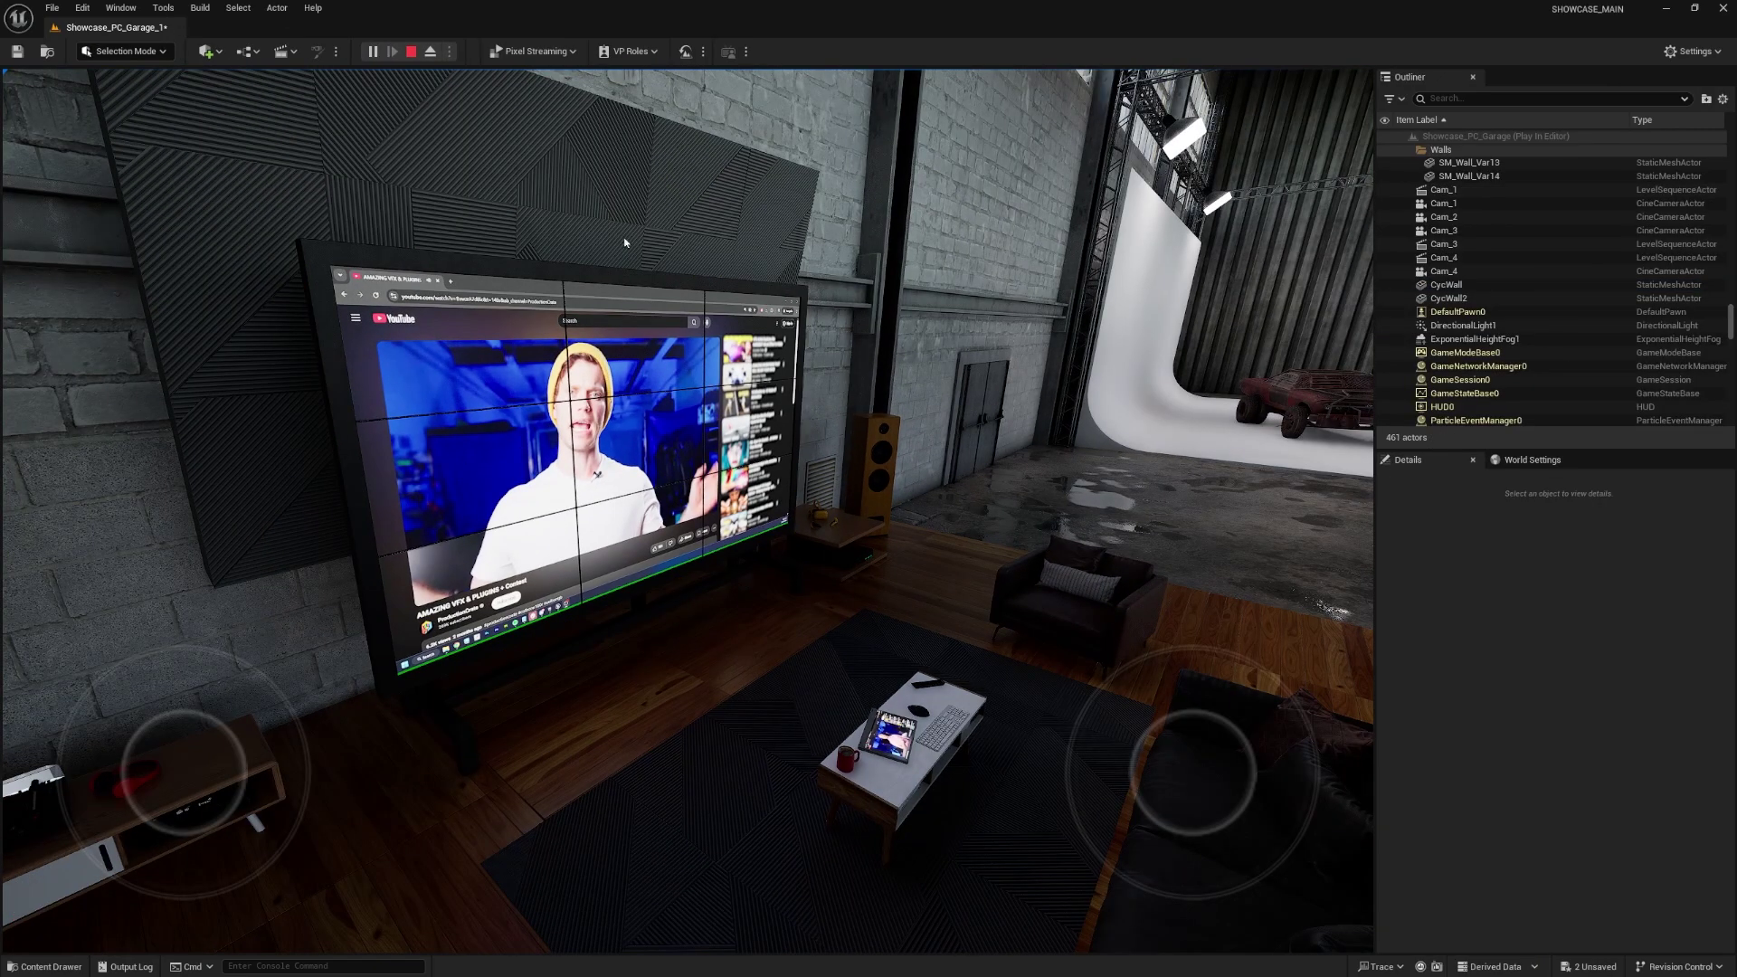
left_click(411, 51)
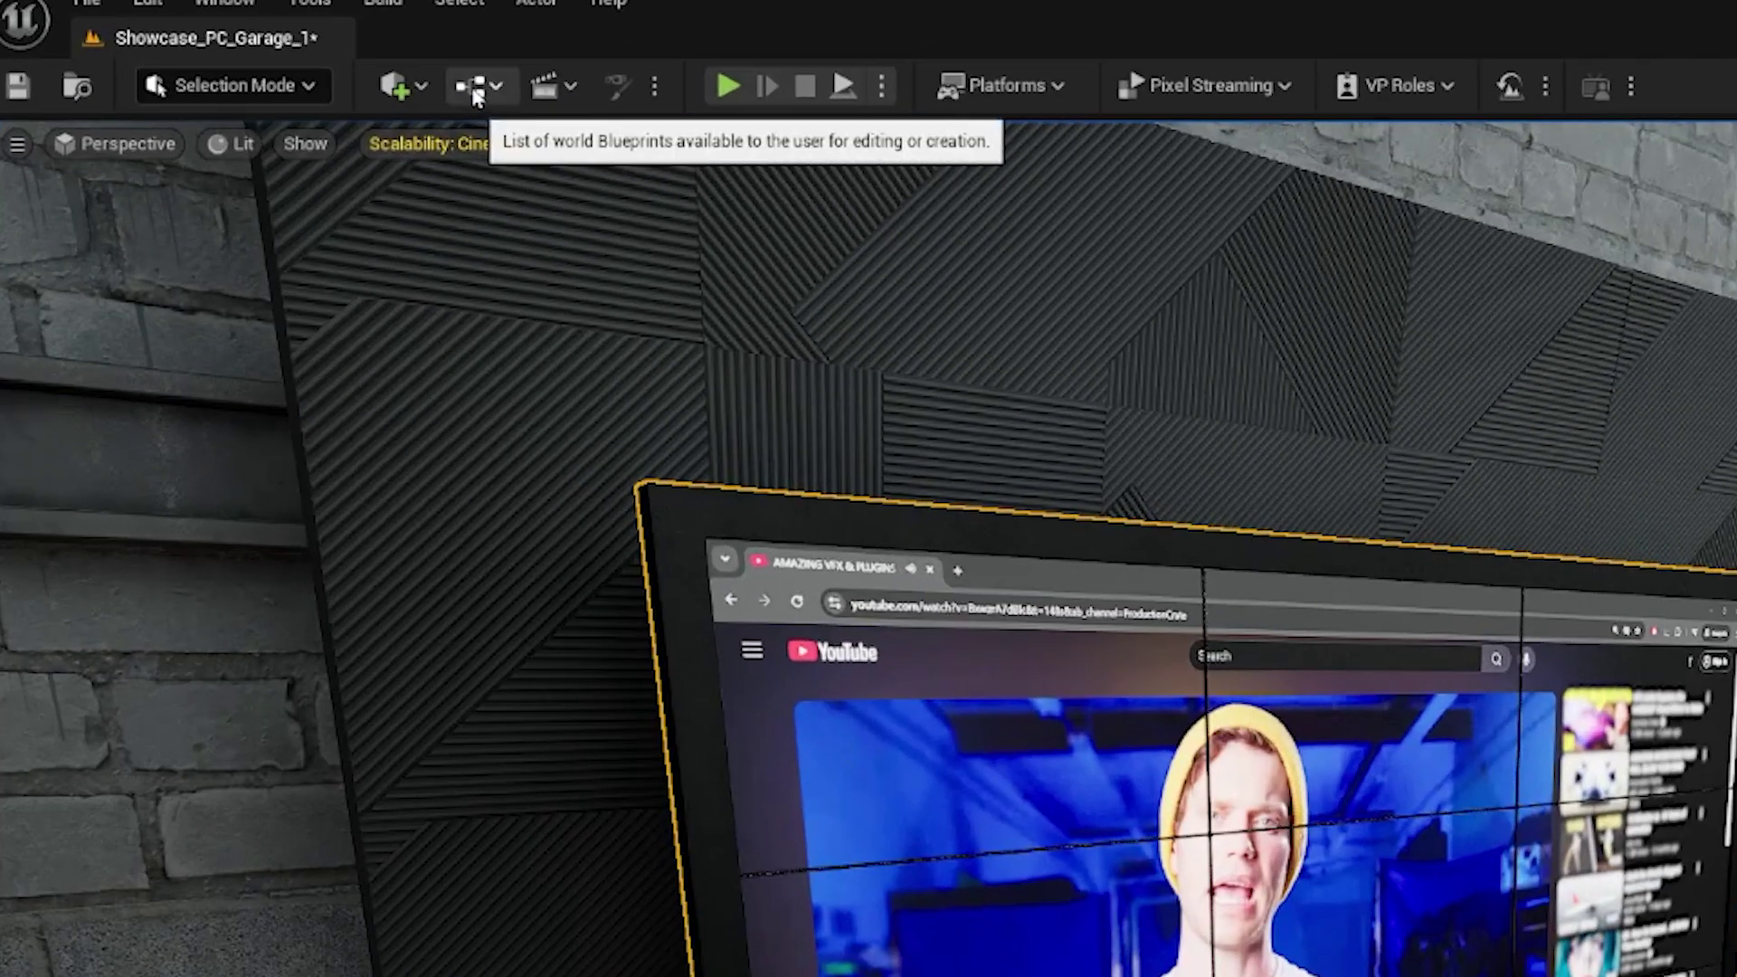
- Open the level blueprint and locate the existing Event BeginPlay node in its event graph
left_click(475, 86)
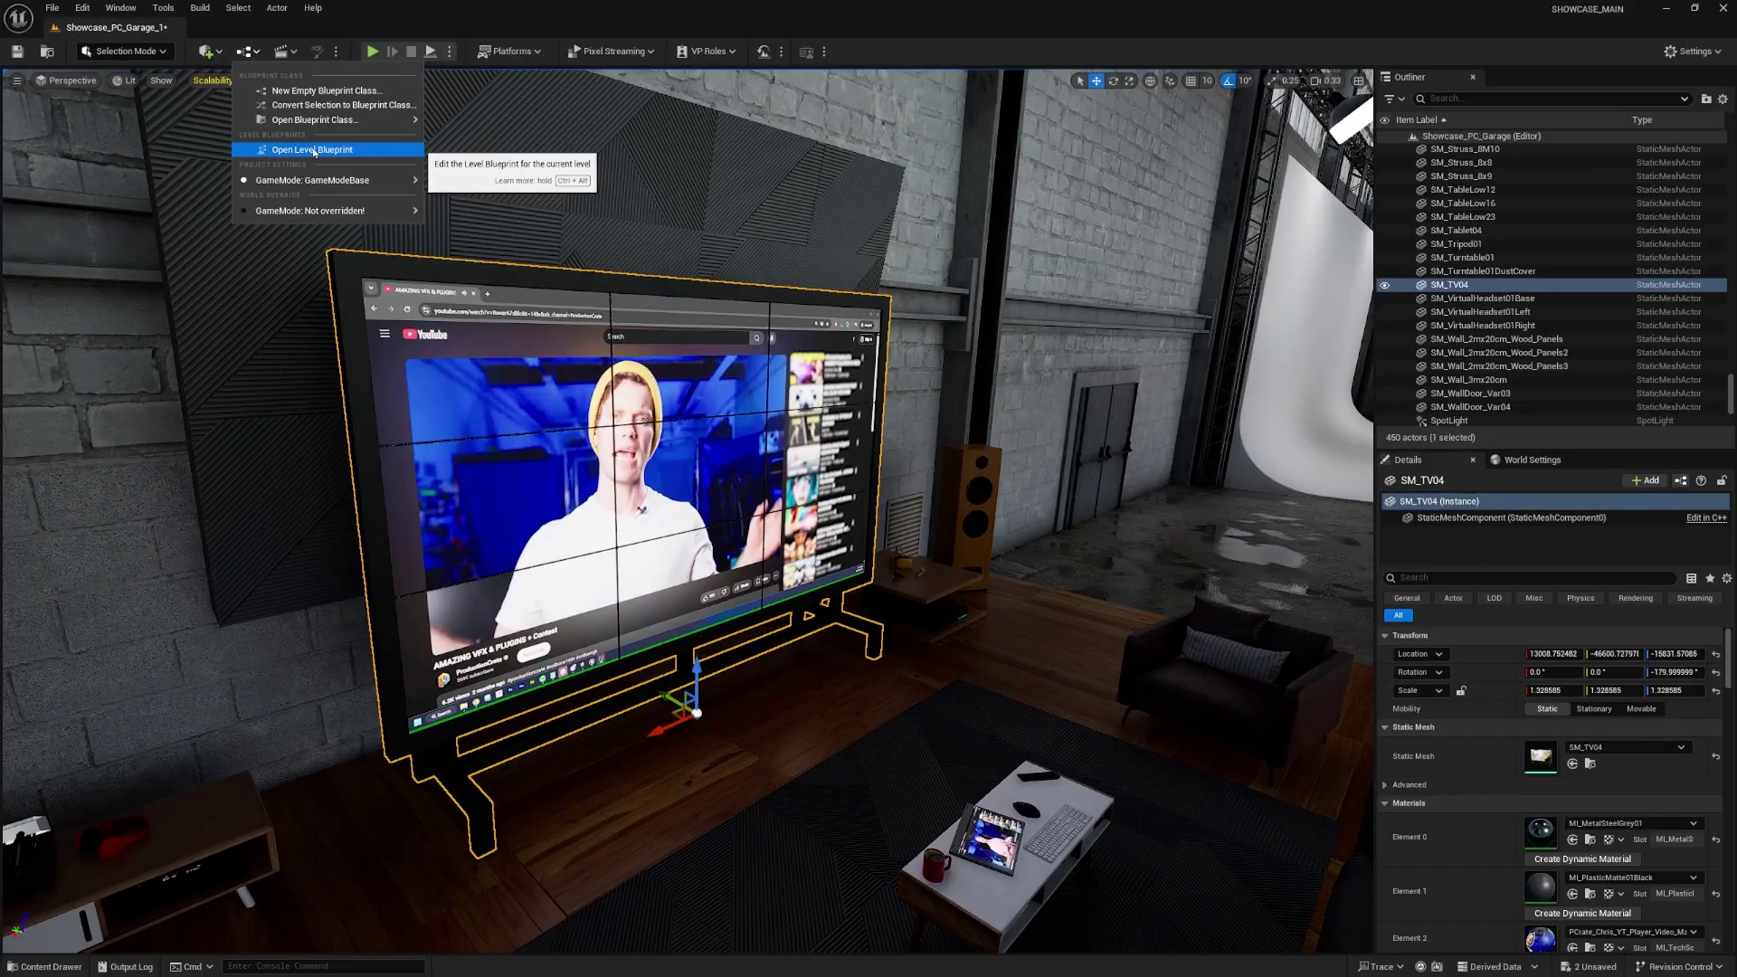
left_click(608, 282)
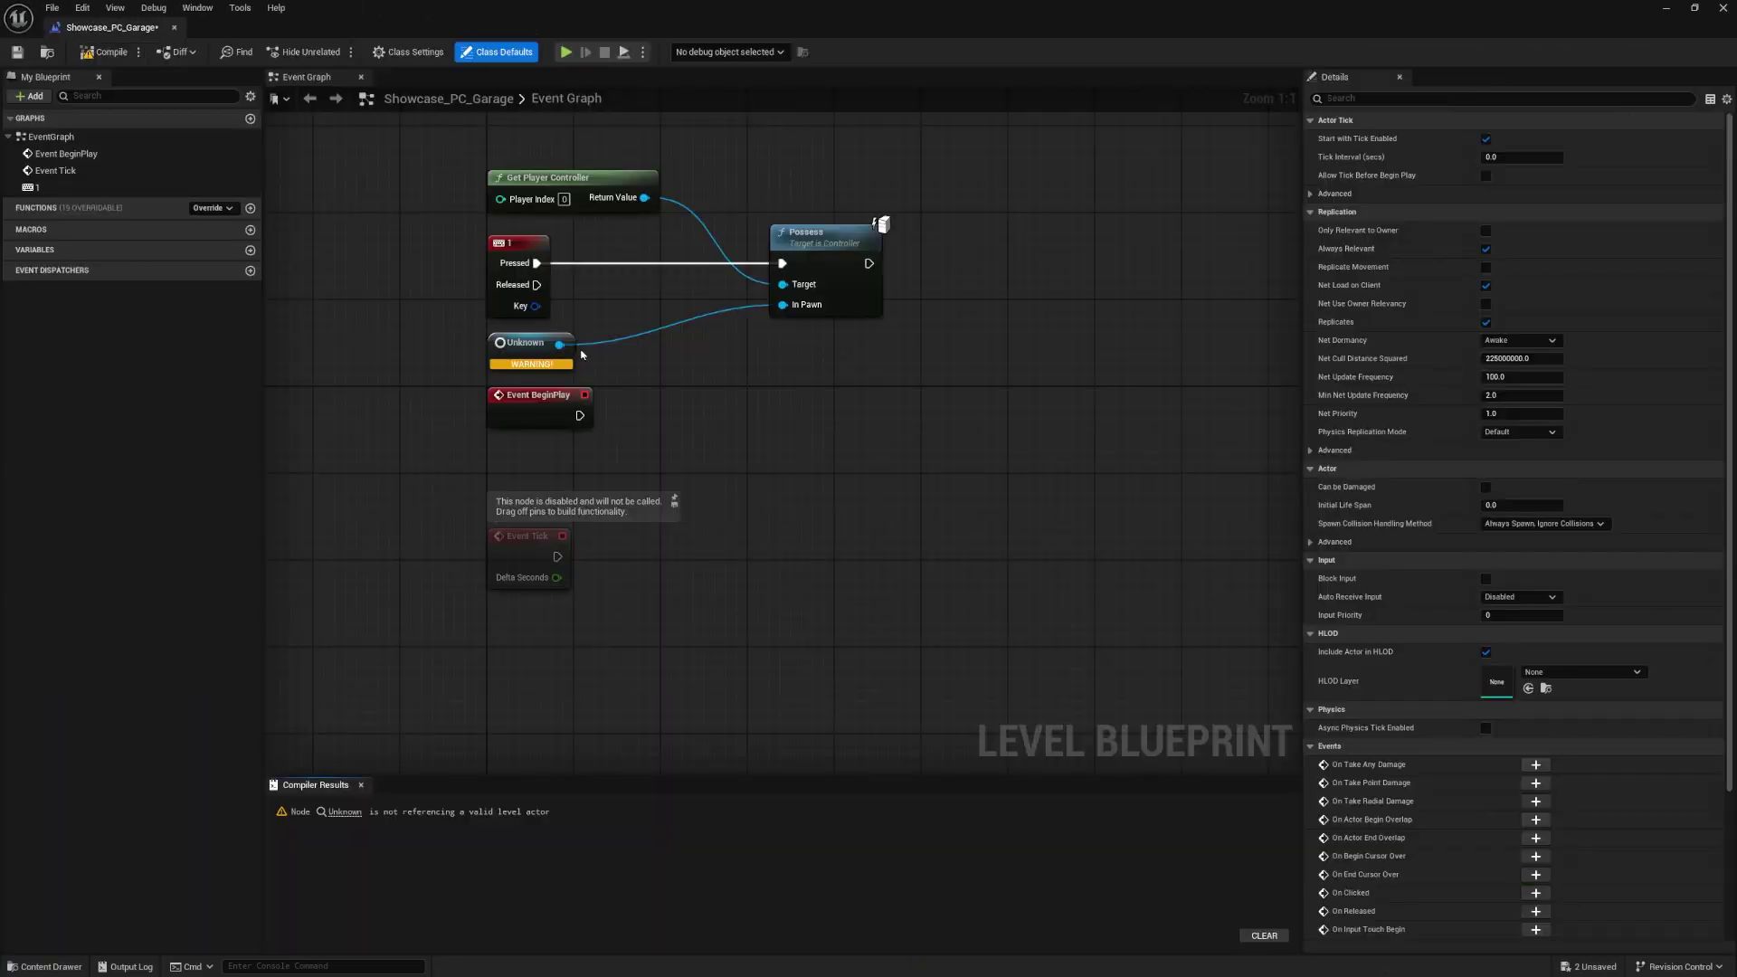
left_click_drag(514, 417, 536, 417)
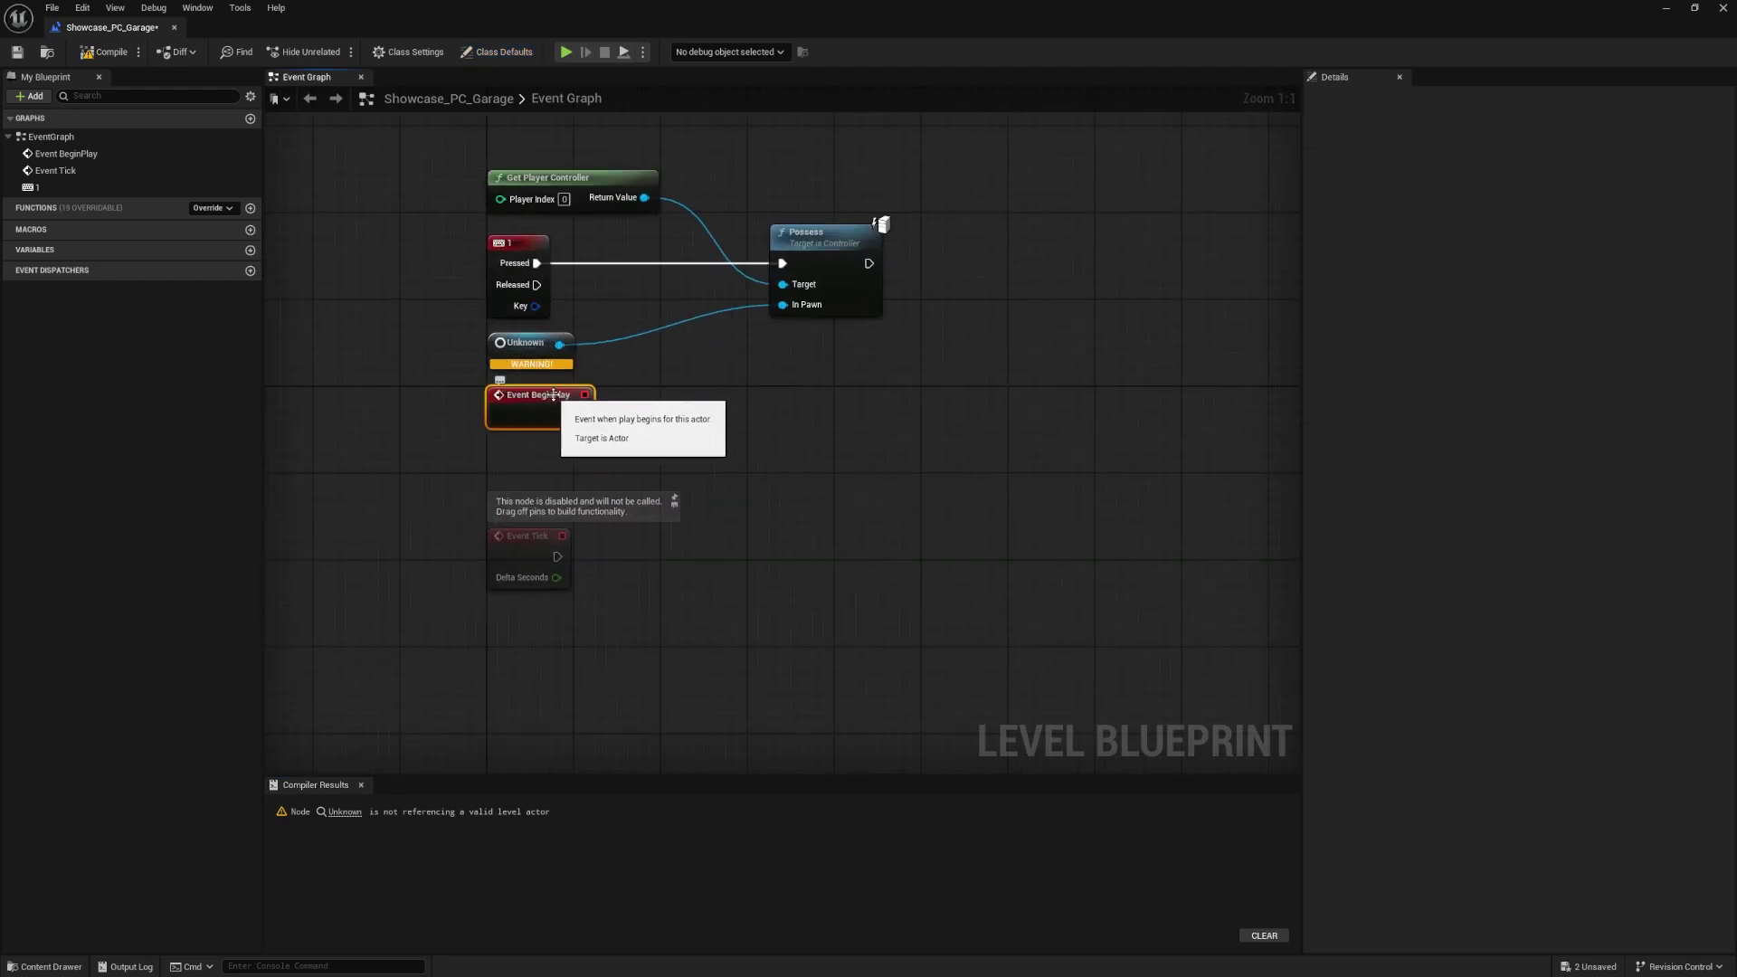
right_click(719, 417)
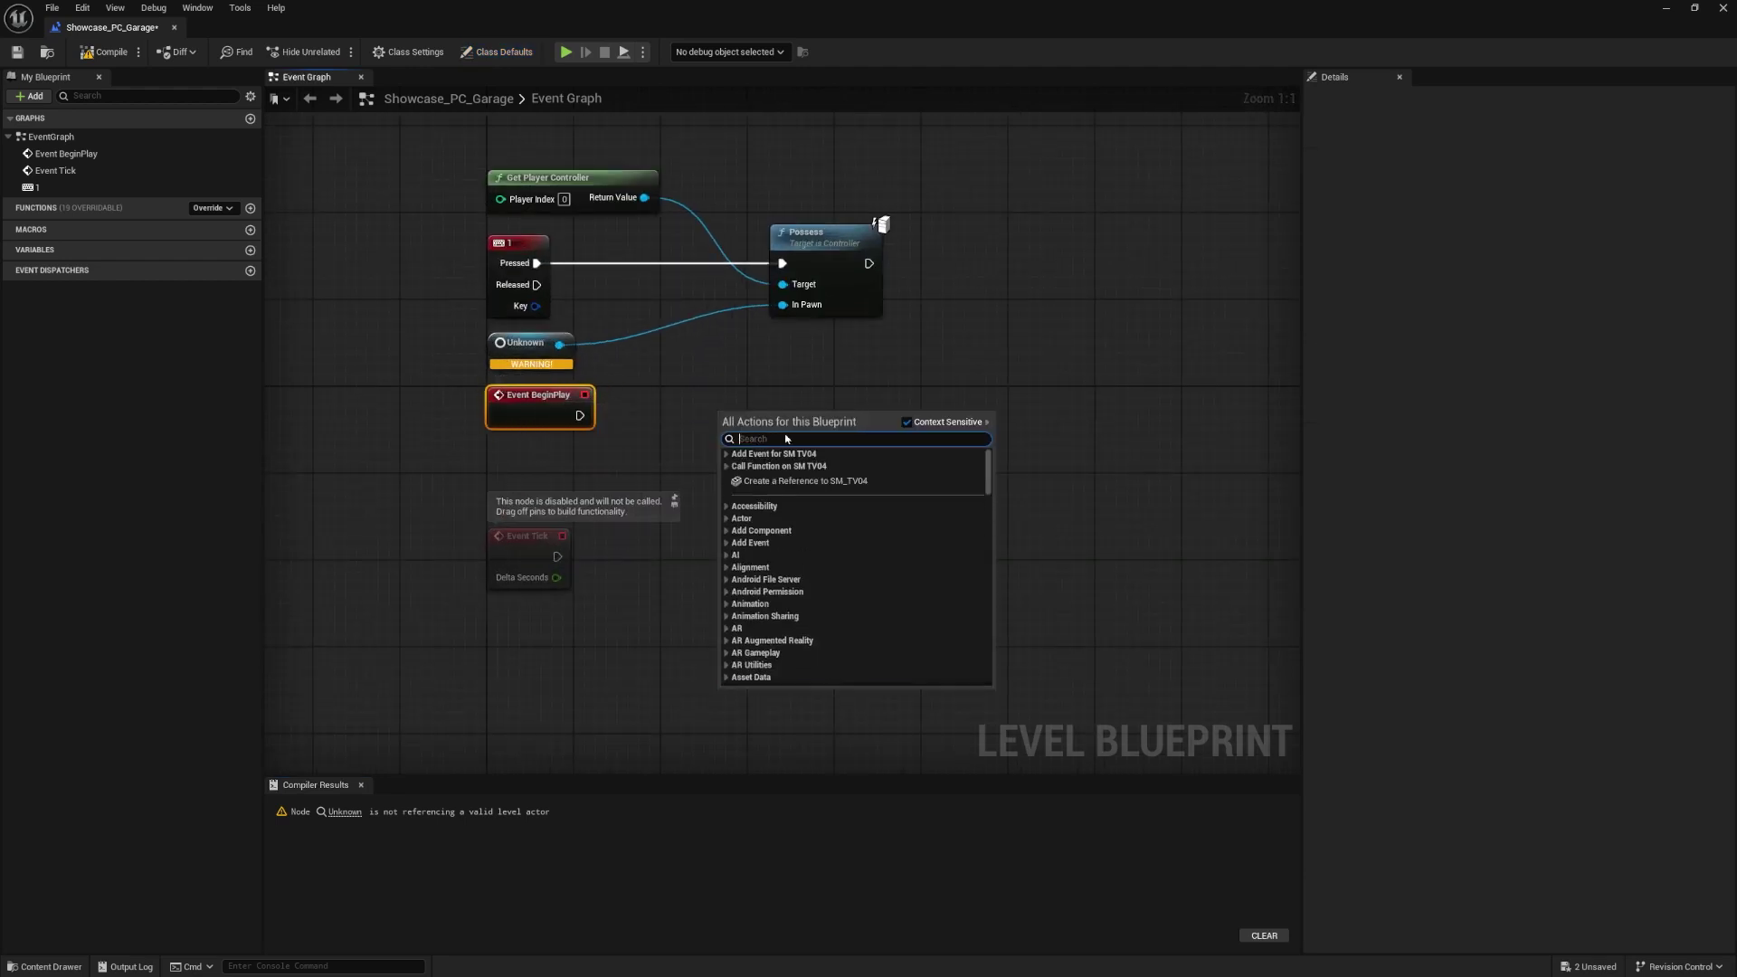
type("event be")
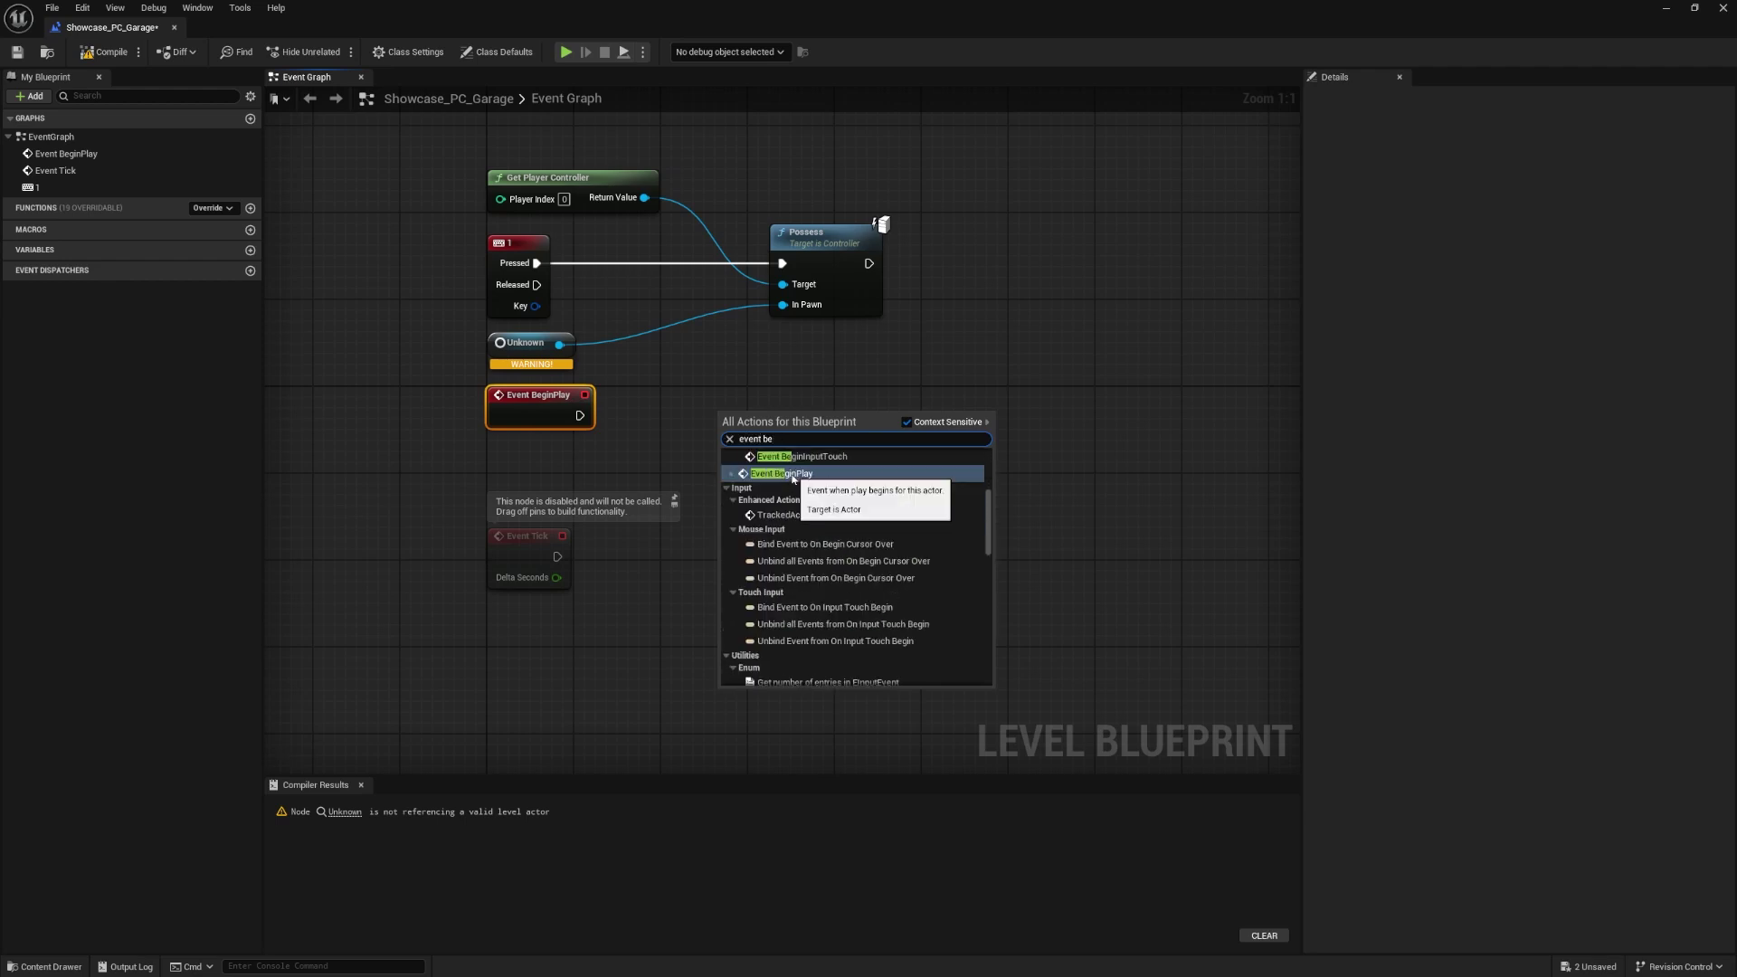
left_click(787, 473)
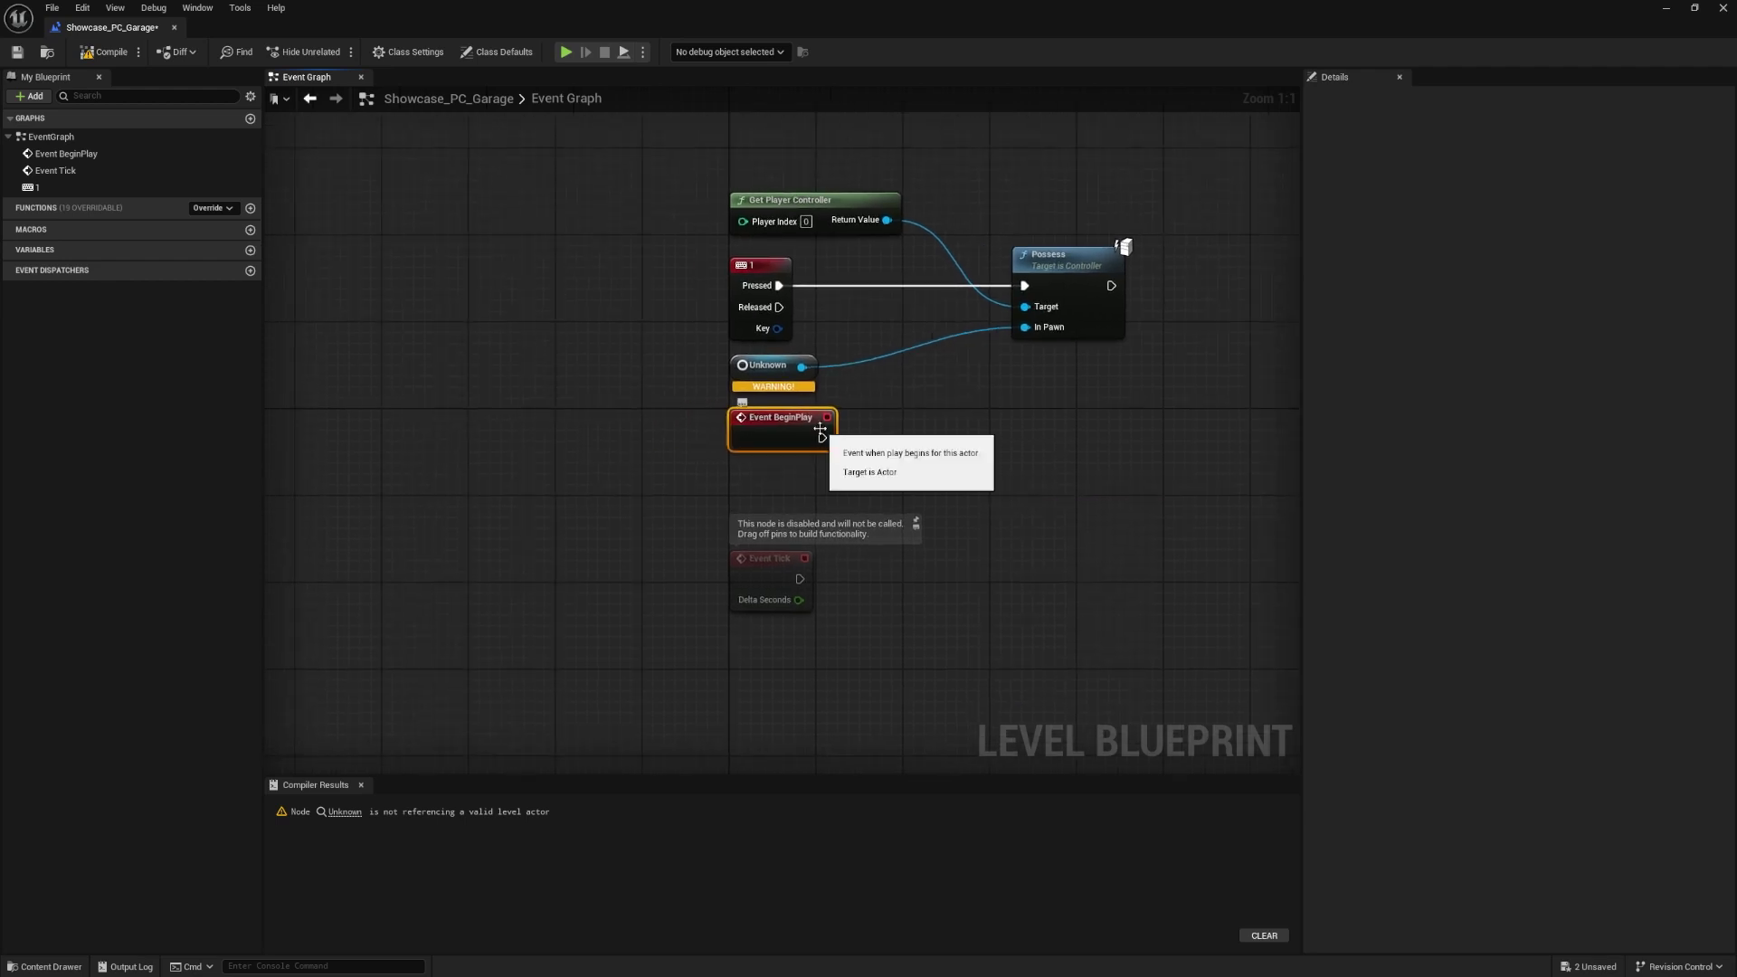
left_click(374, 242)
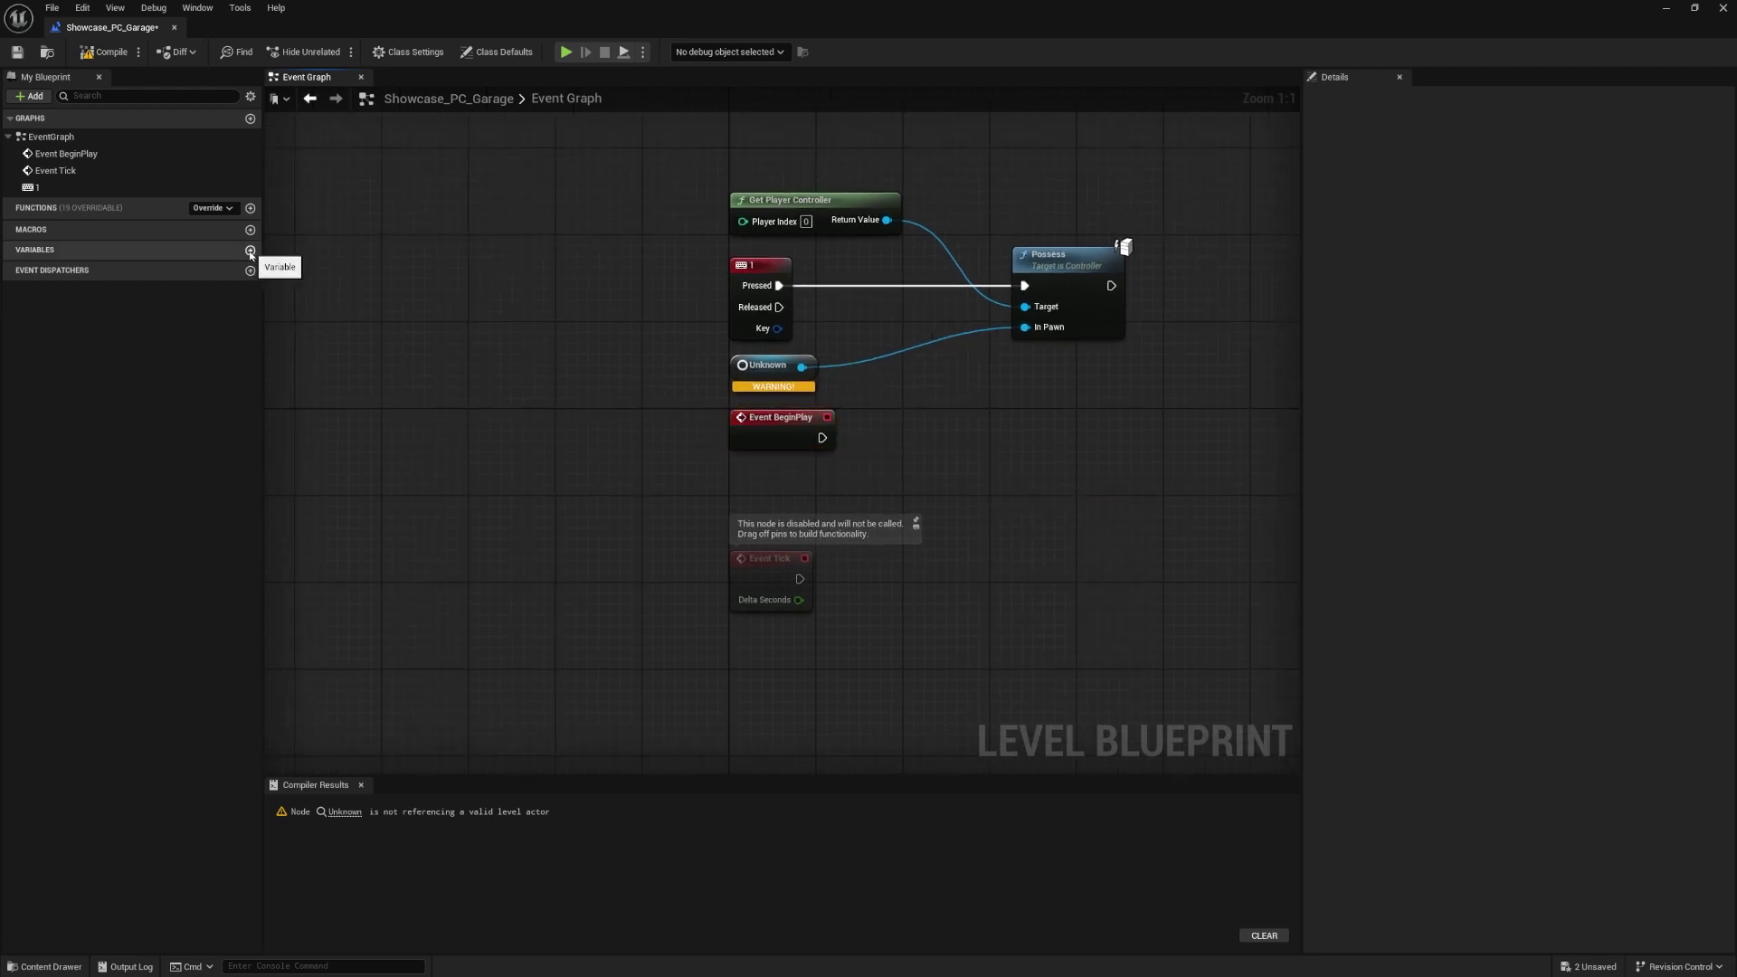
- Create a variable of type Media Player object reference and name it PCrate_ChrisYT_MediaPLayer
left_click(251, 255)
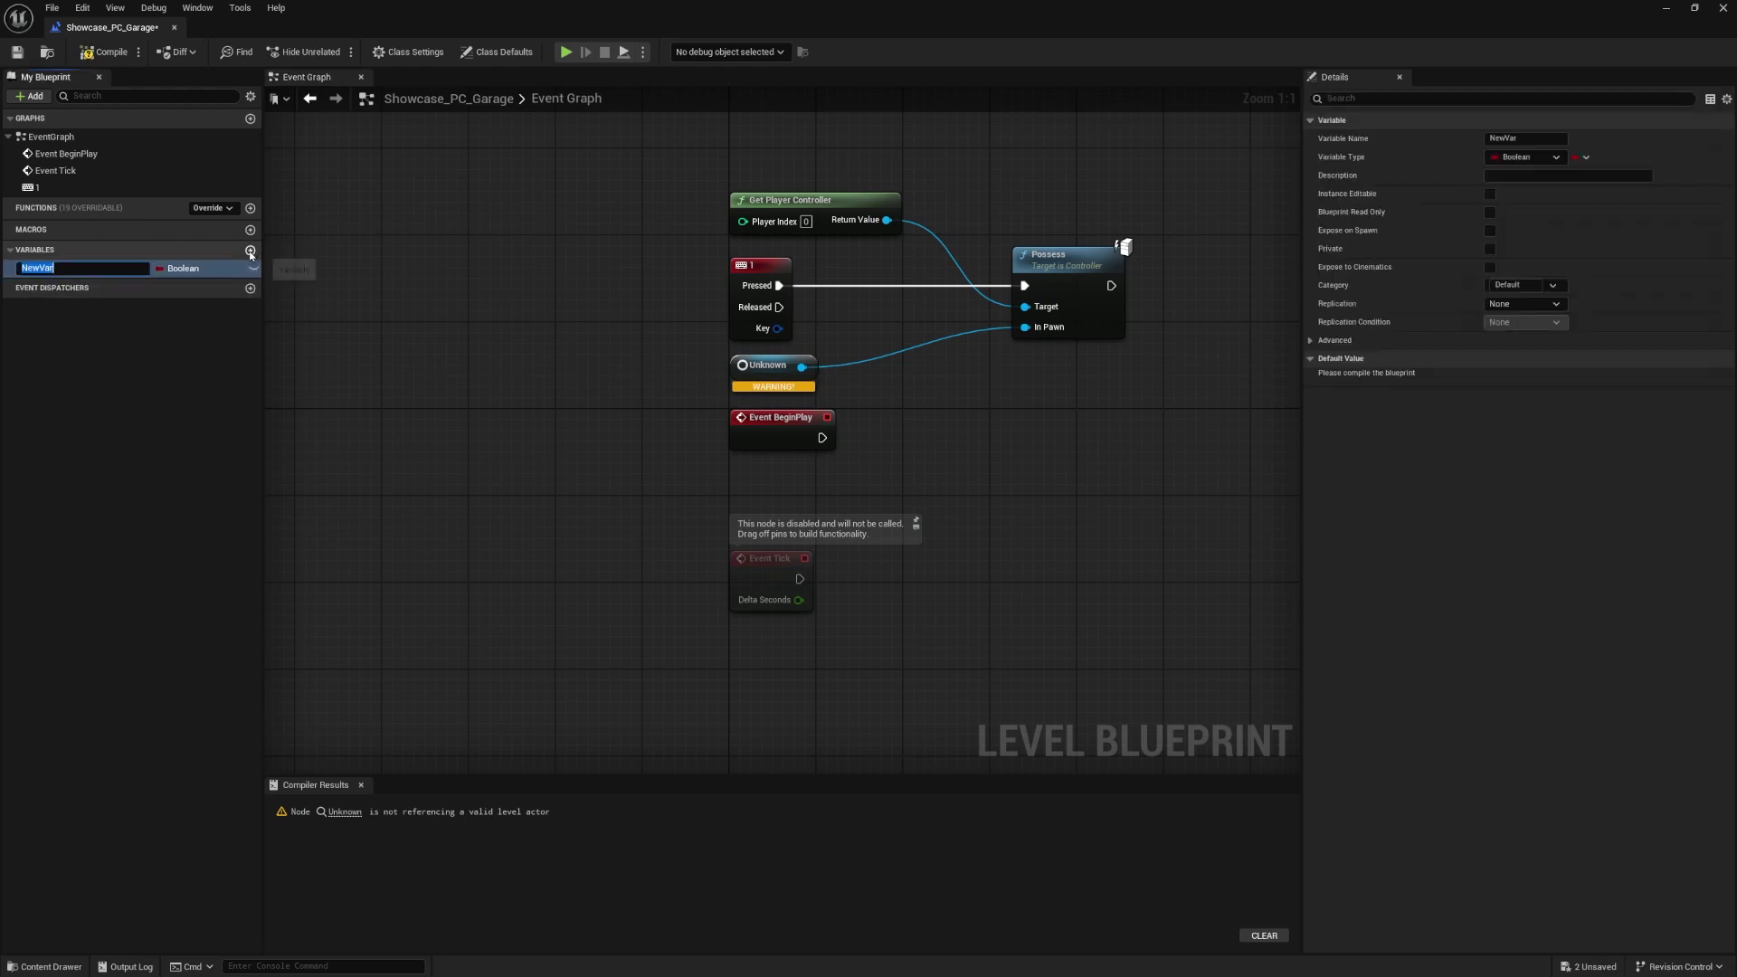
left_click(173, 272)
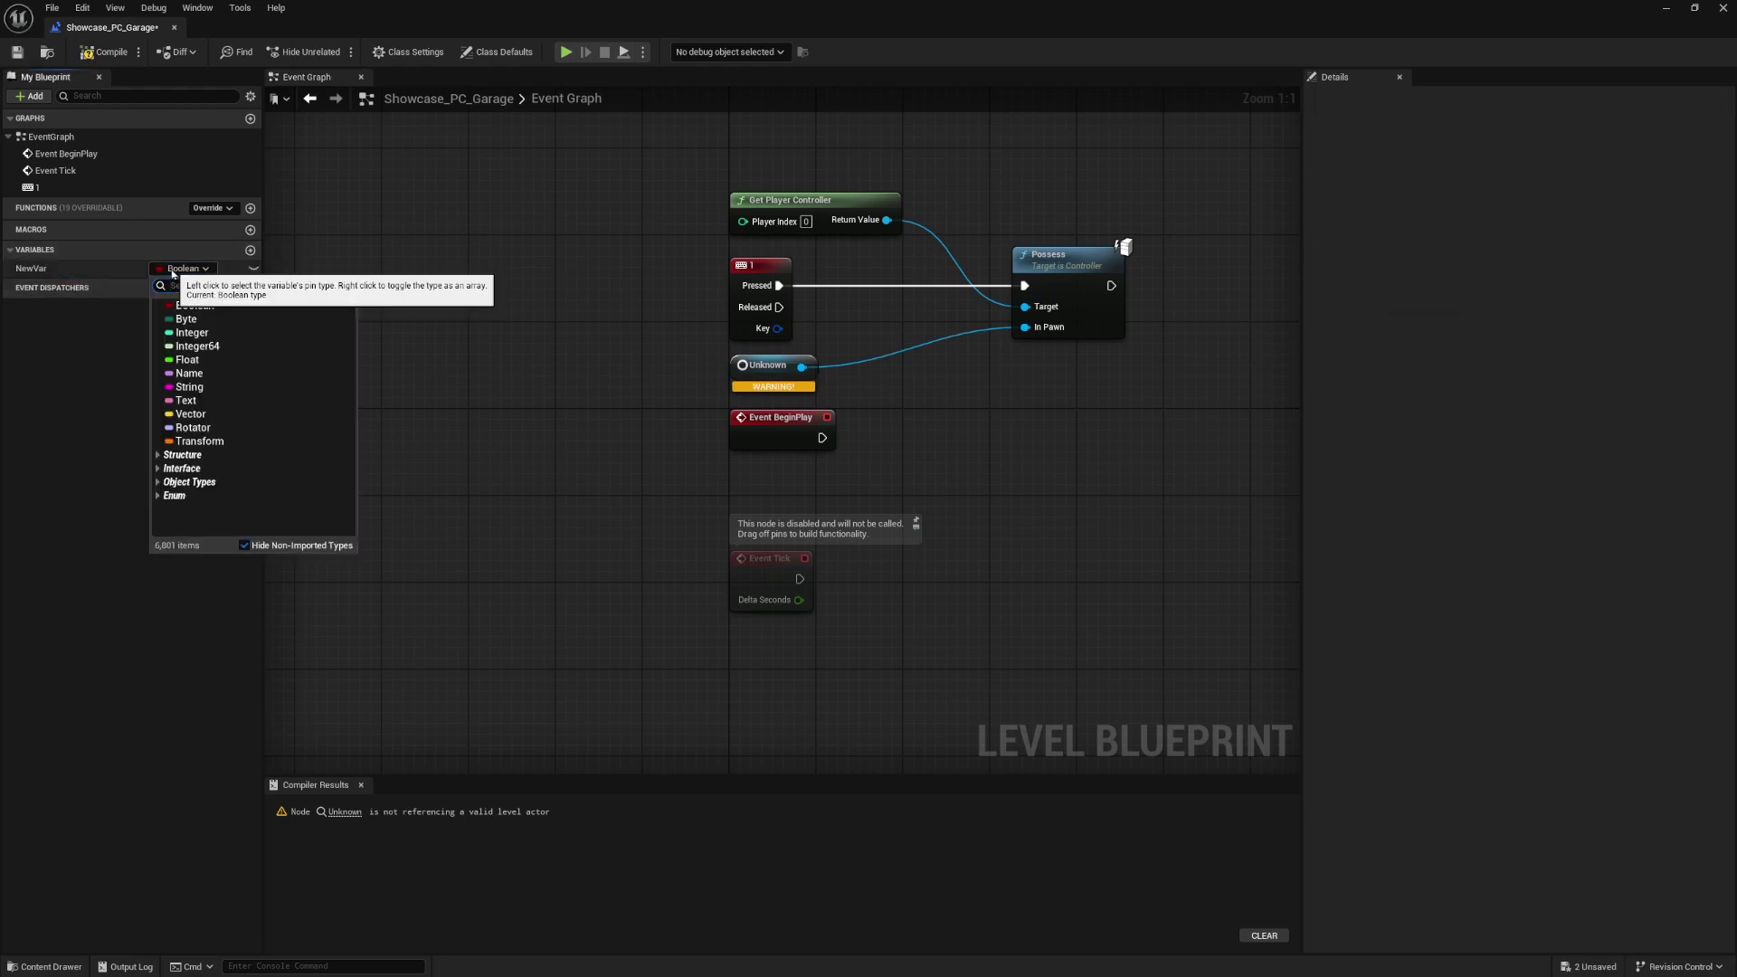
type("media")
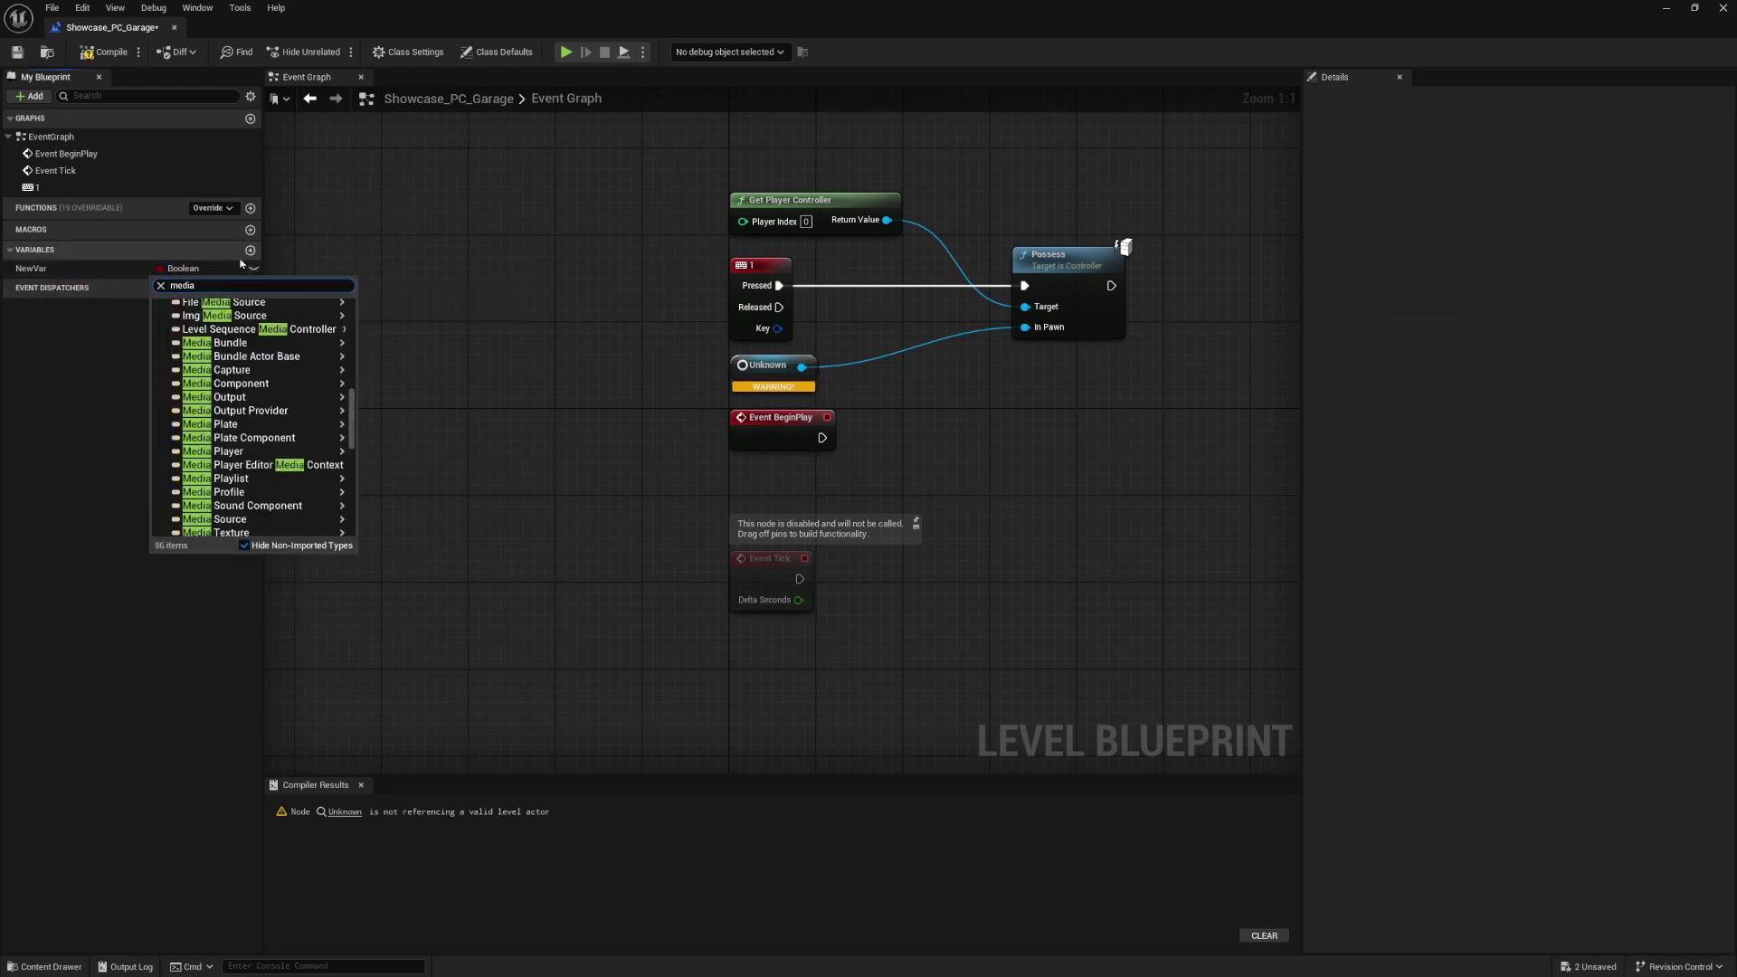
mouse_move(272, 451)
left_click(425, 455)
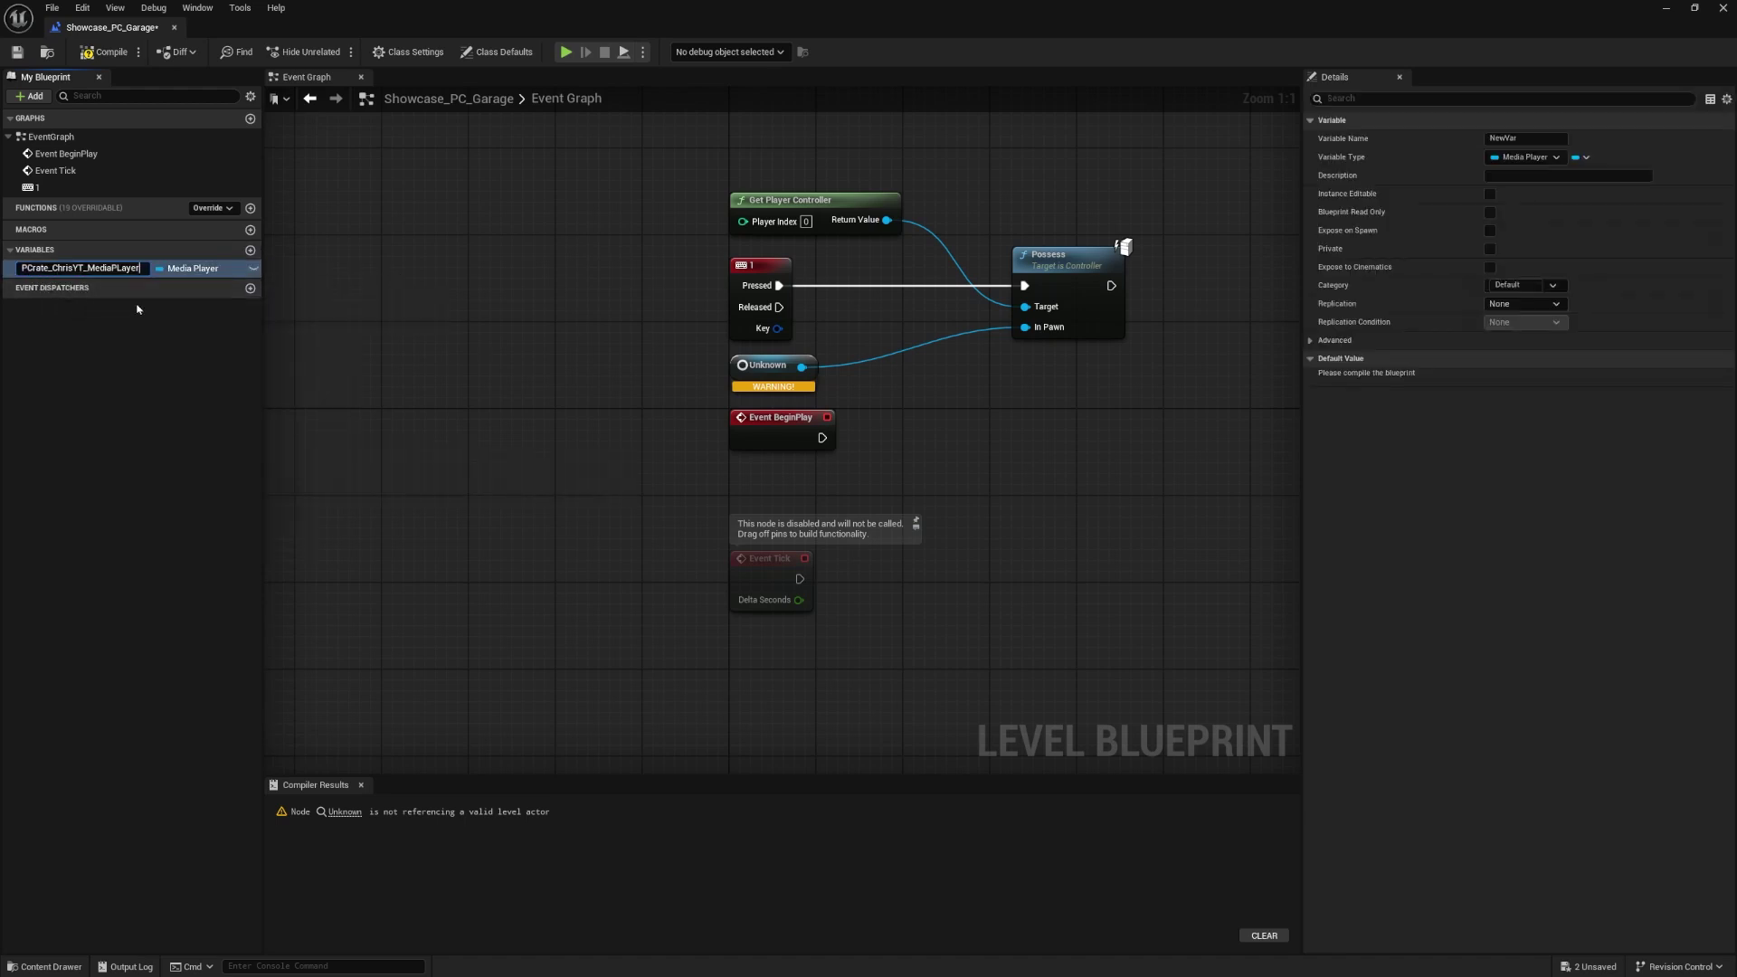
key("Return")
double_click(76, 265)
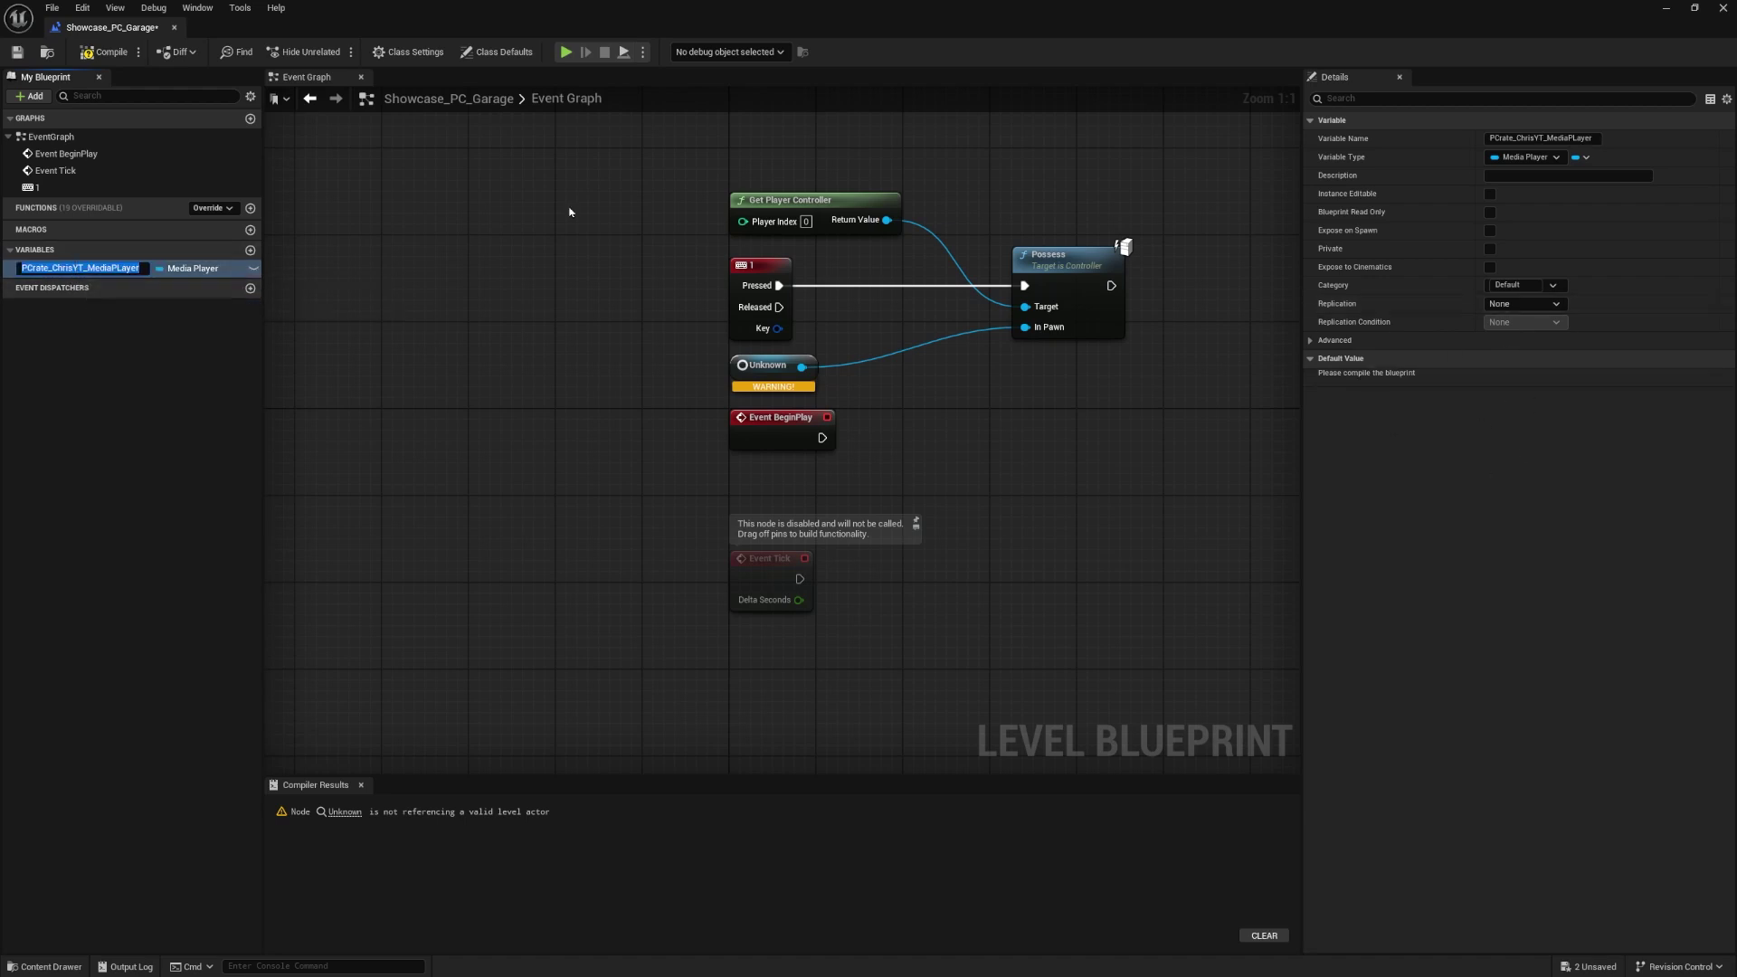
- Compile the blueprint and set the media player variable's default value to PCrate_Chris_YT_Player
left_click(106, 53)
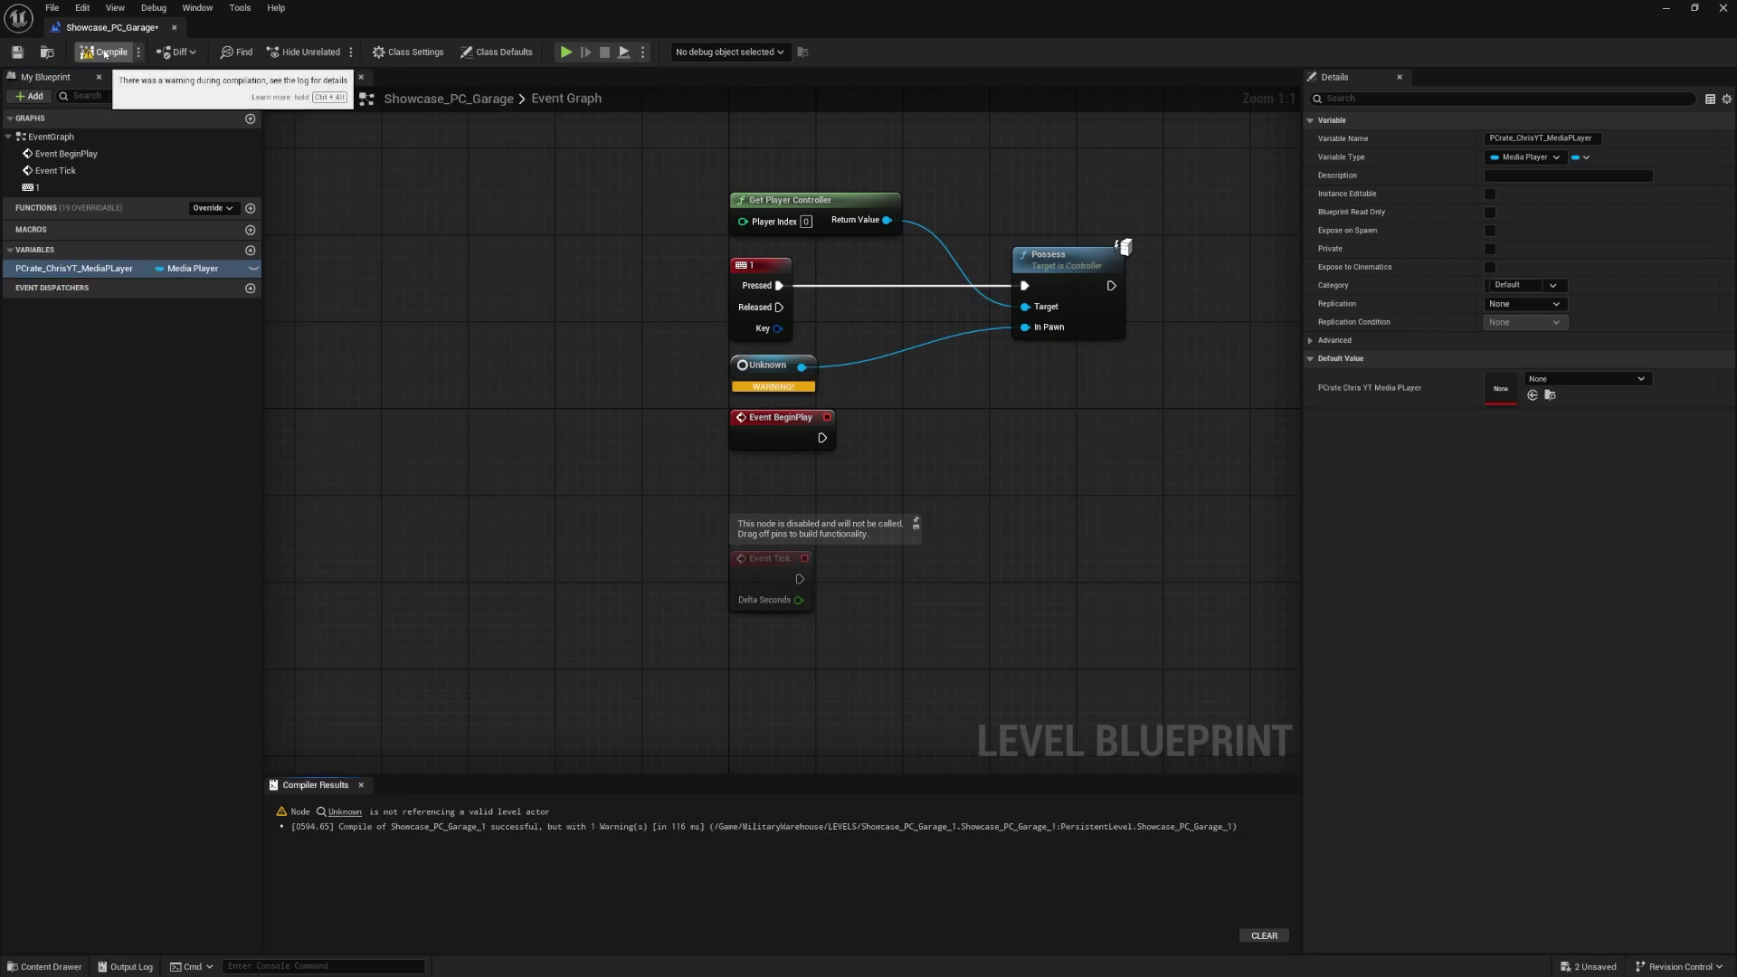
left_click(1541, 380)
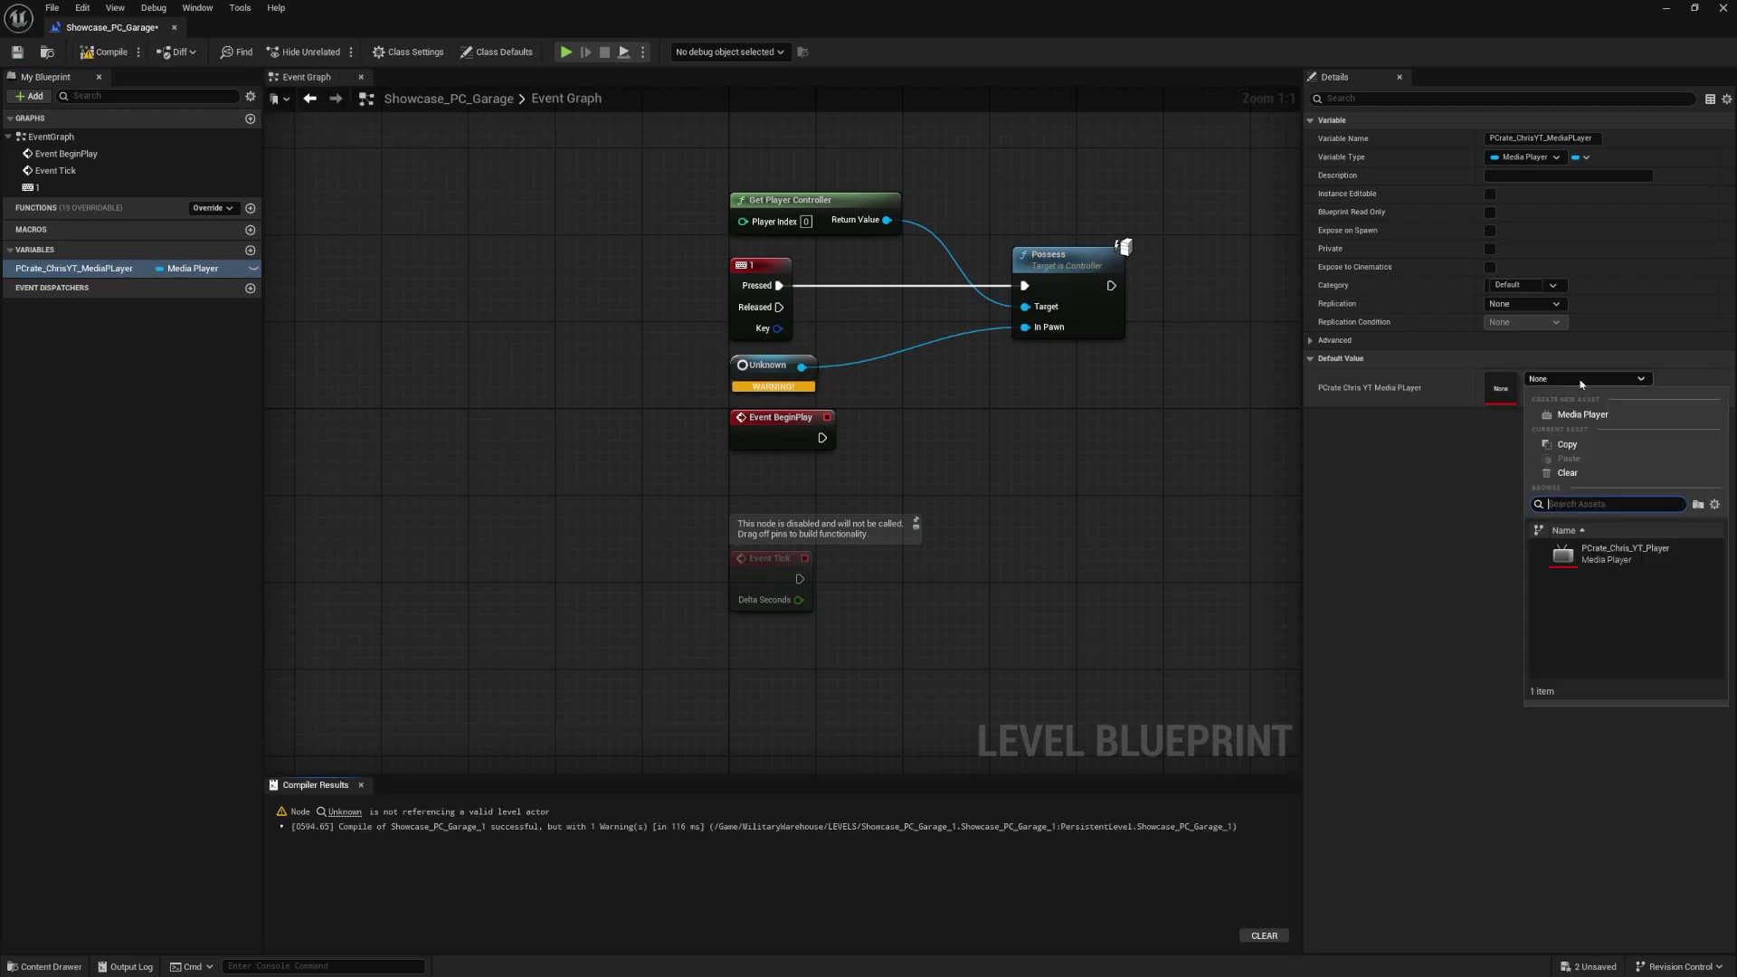
left_click(1611, 554)
- Place a Get node of the PCrate_ChrisYT_MediaPLayer variable in the graph near Event BeginPlay
left_click(102, 271)
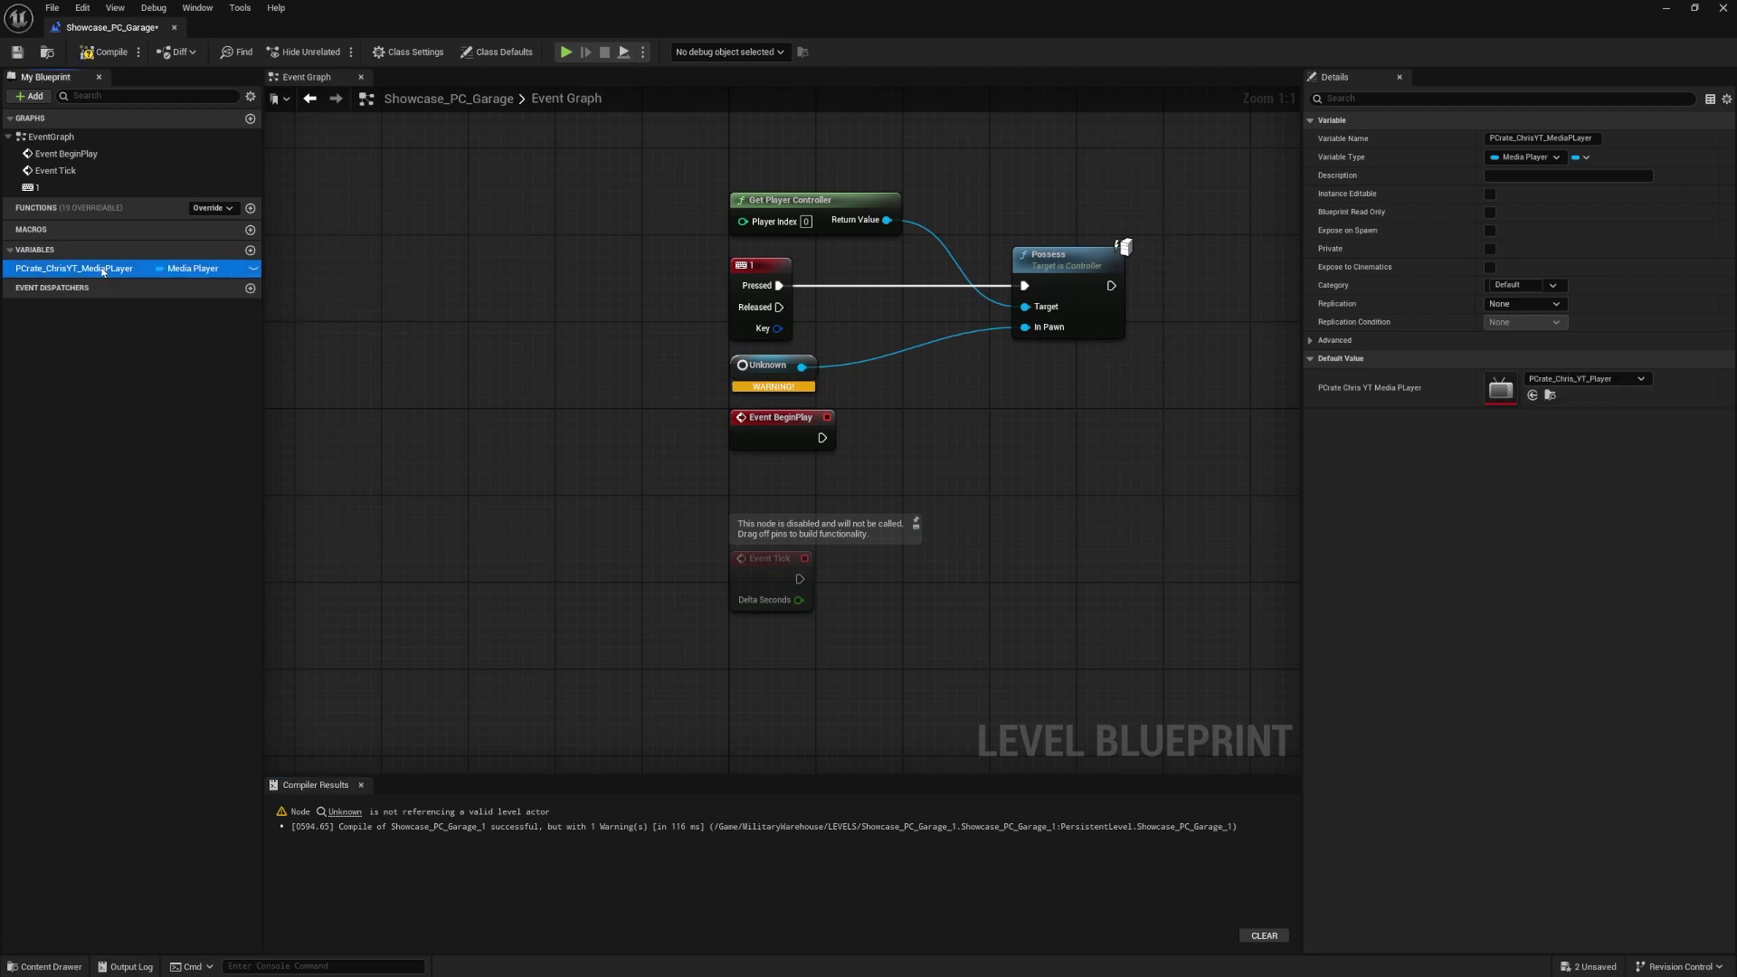
left_click_drag(103, 270, 893, 452)
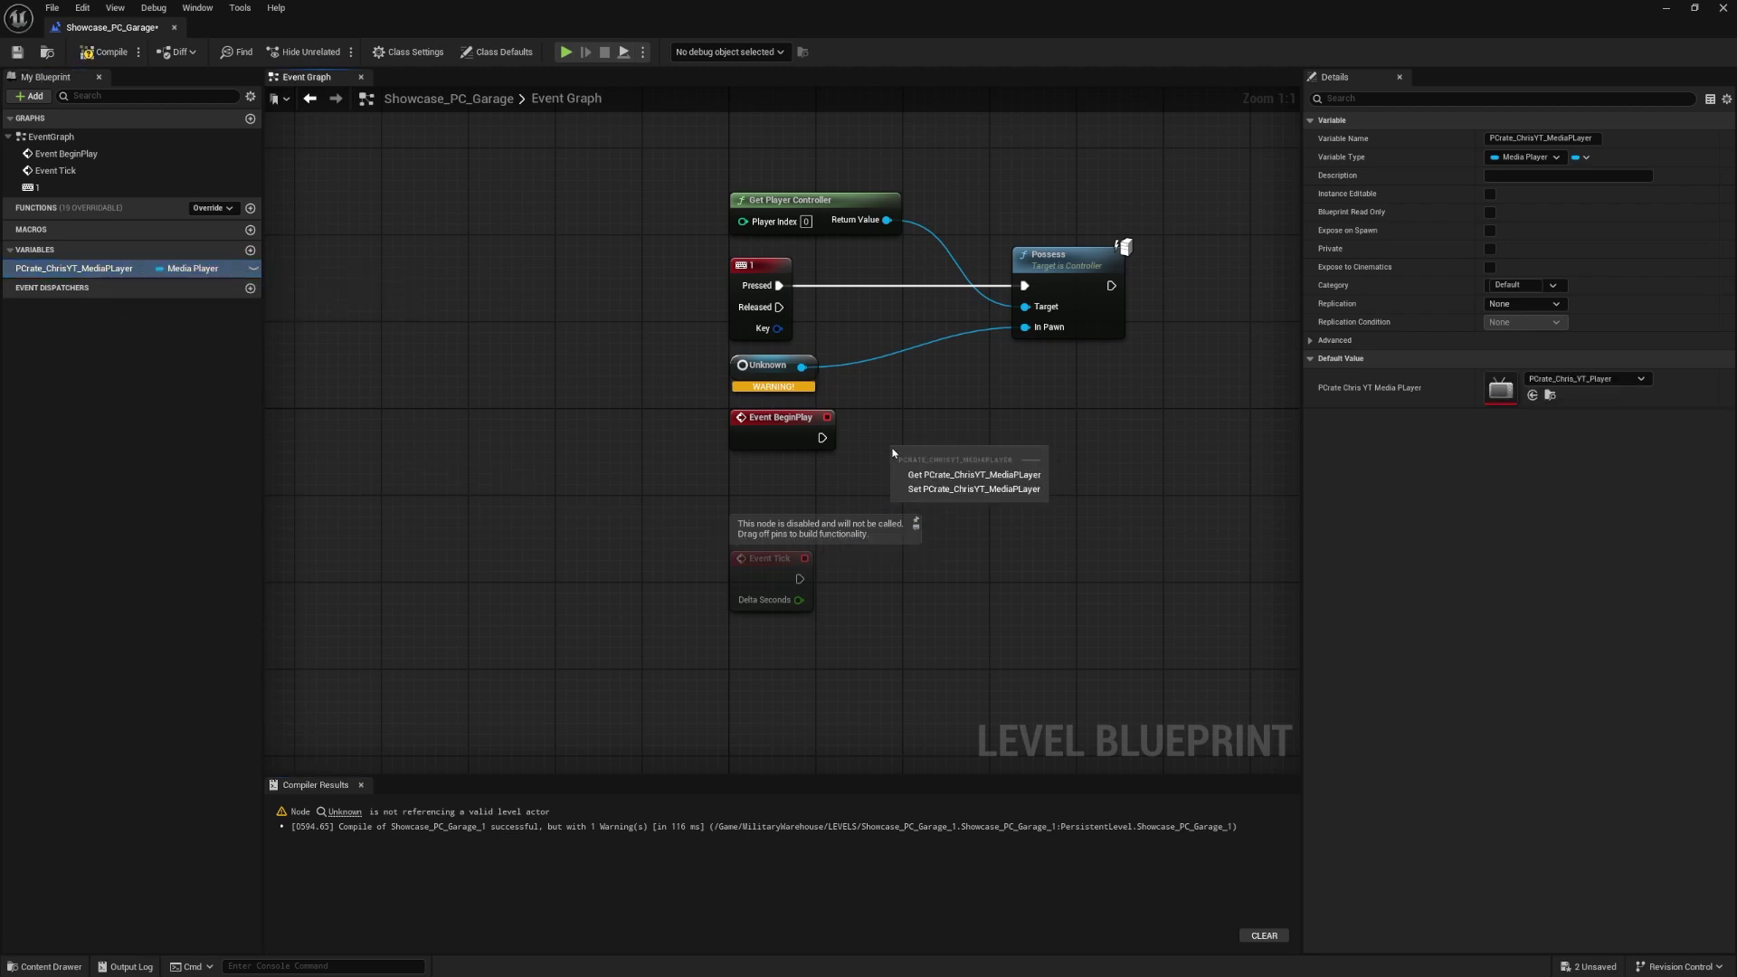
left_click(941, 475)
- Add an Open Source node targeting the media player variable and set its media source to PCrate_Chris_YT
left_click_drag(788, 439, 808, 476)
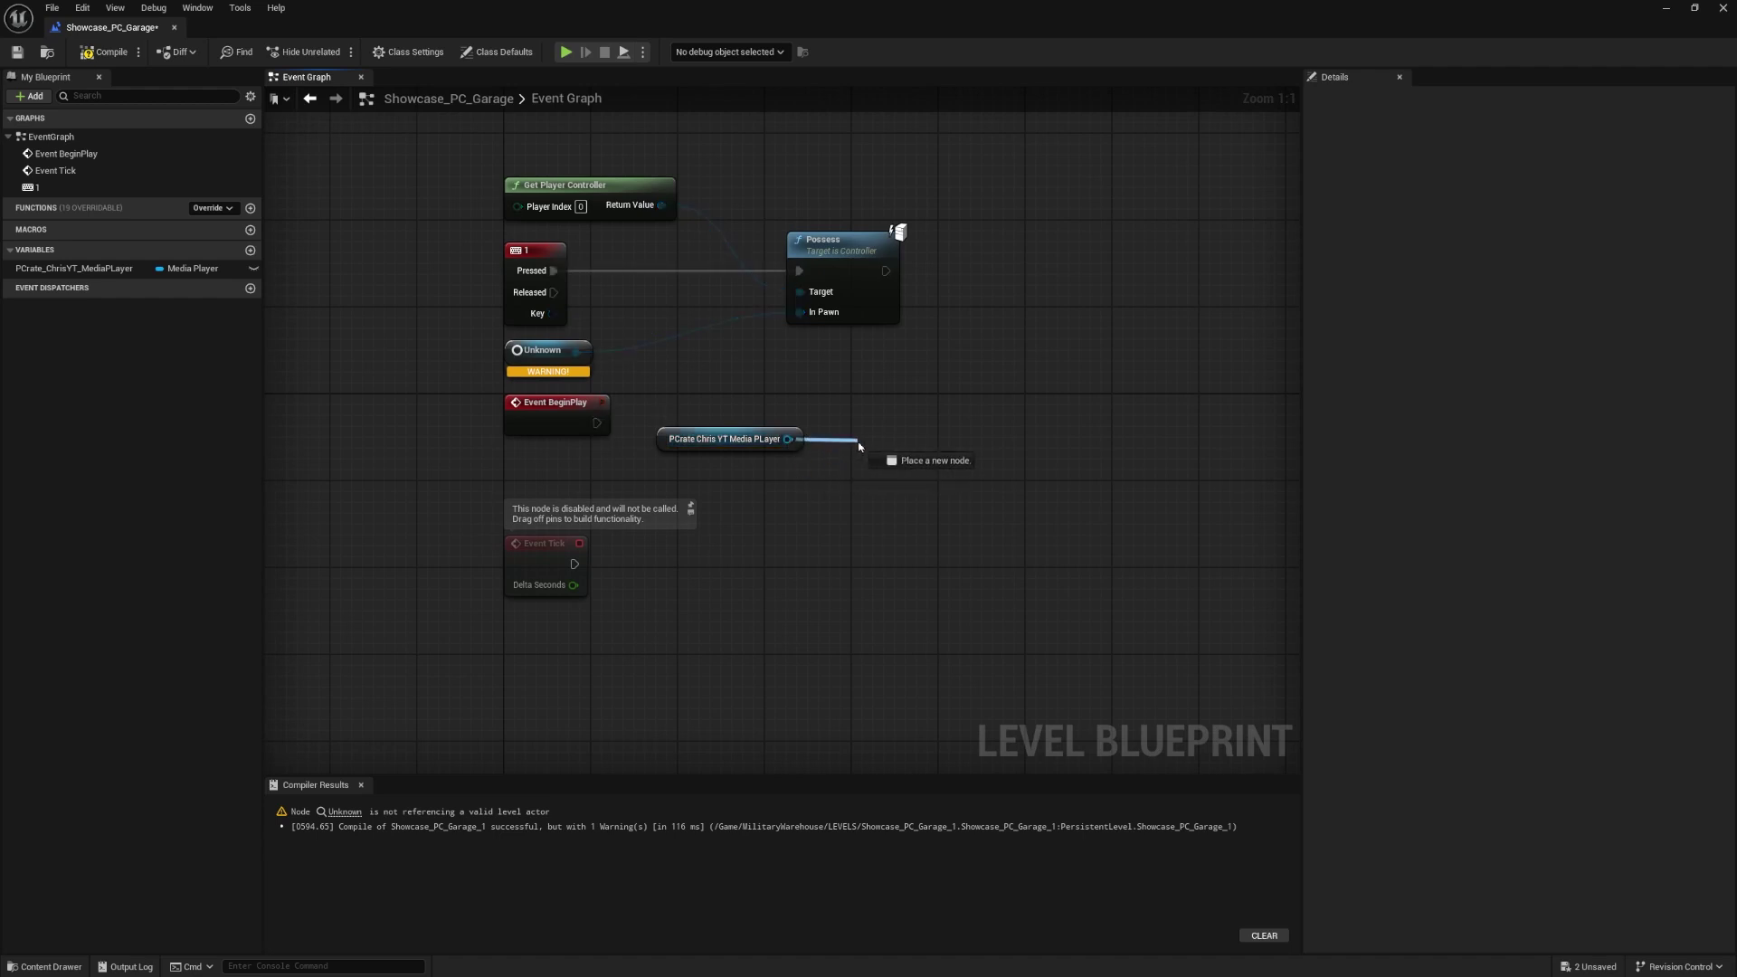
left_click_drag(887, 432, 888, 432)
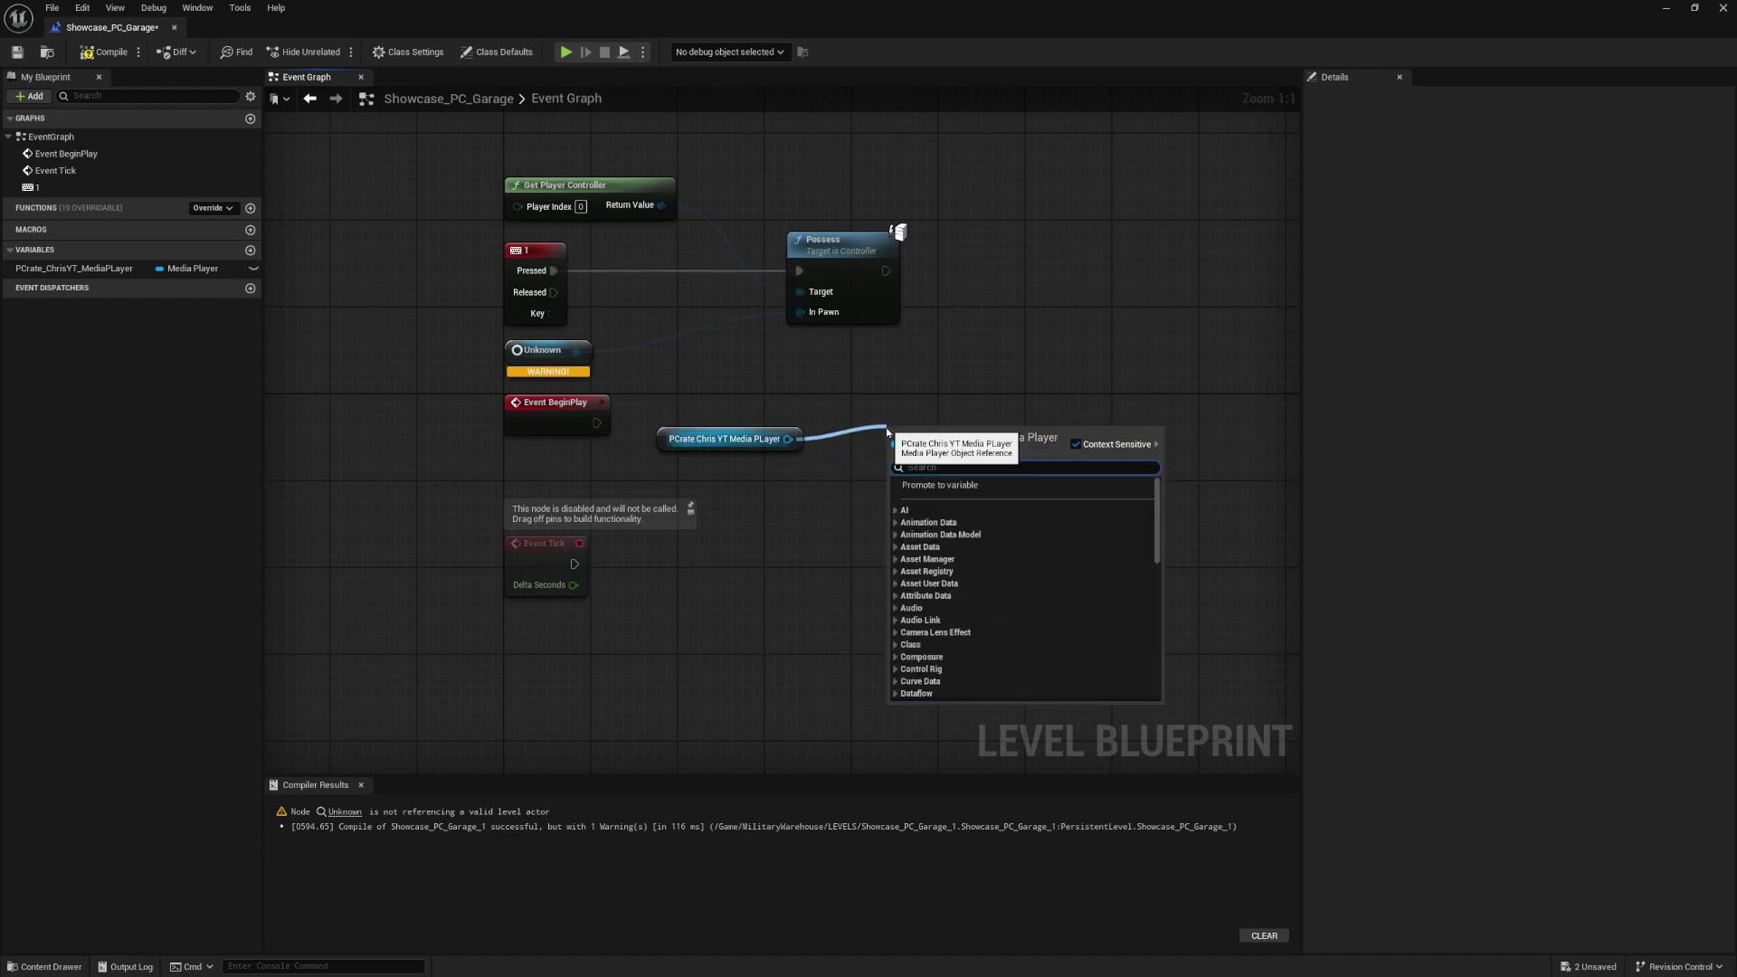
type("open")
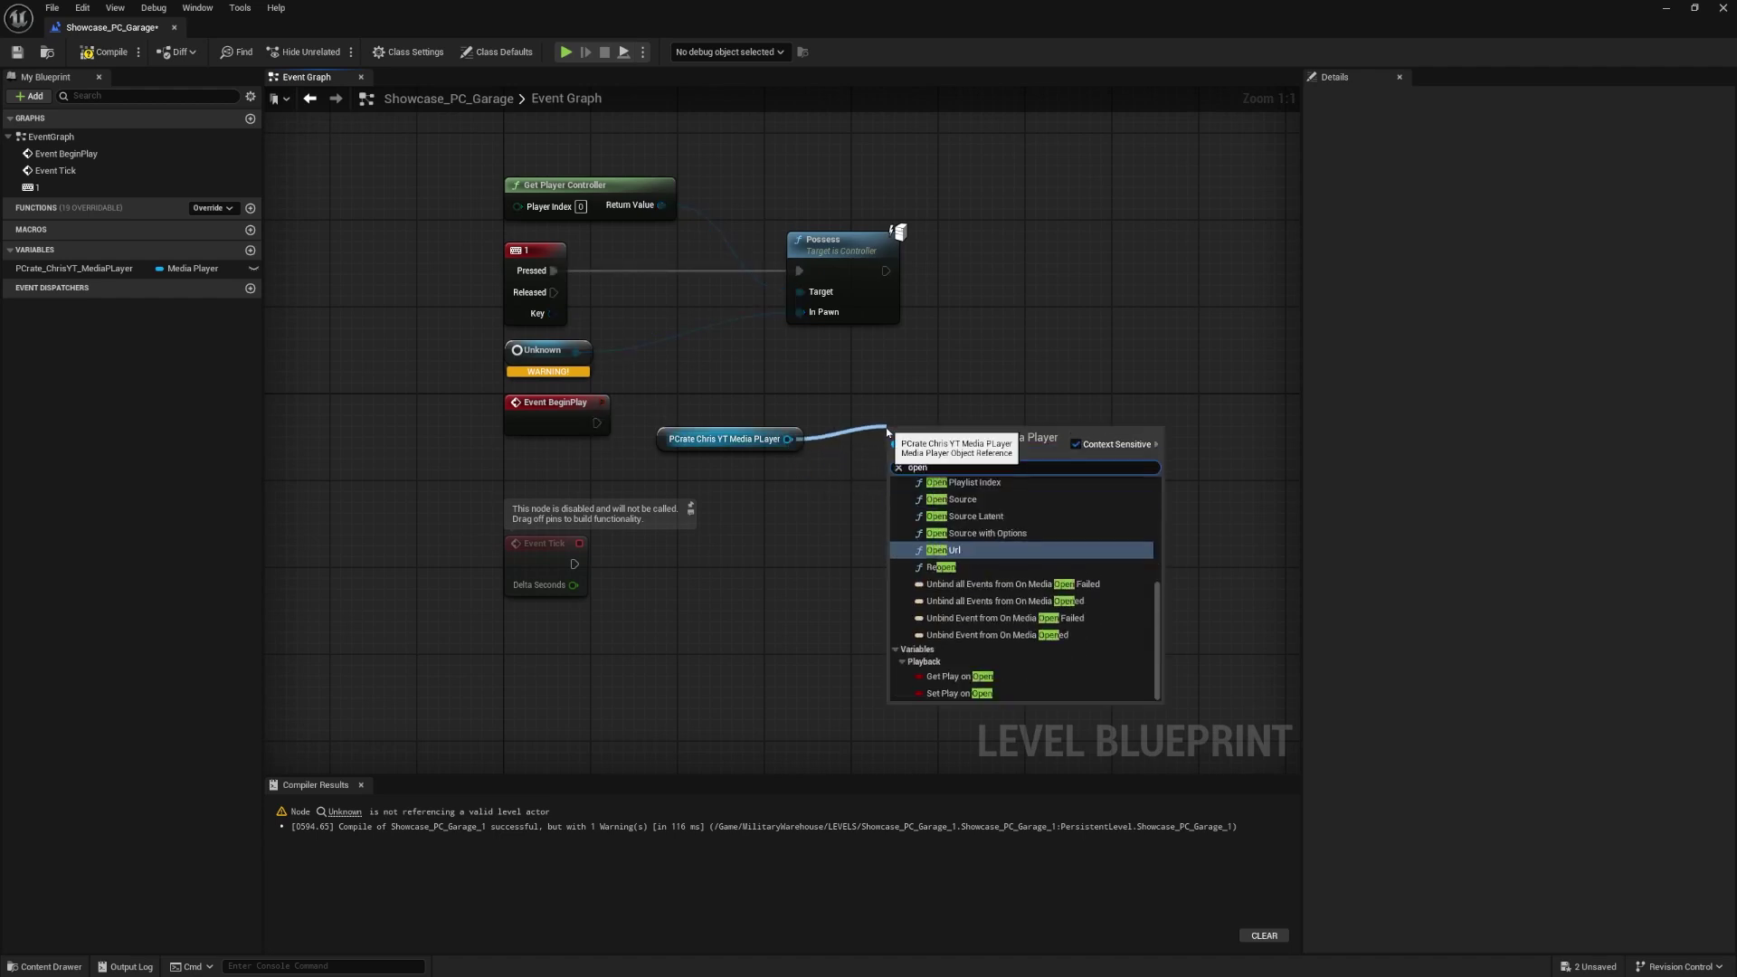
left_click(961, 500)
left_click(938, 509)
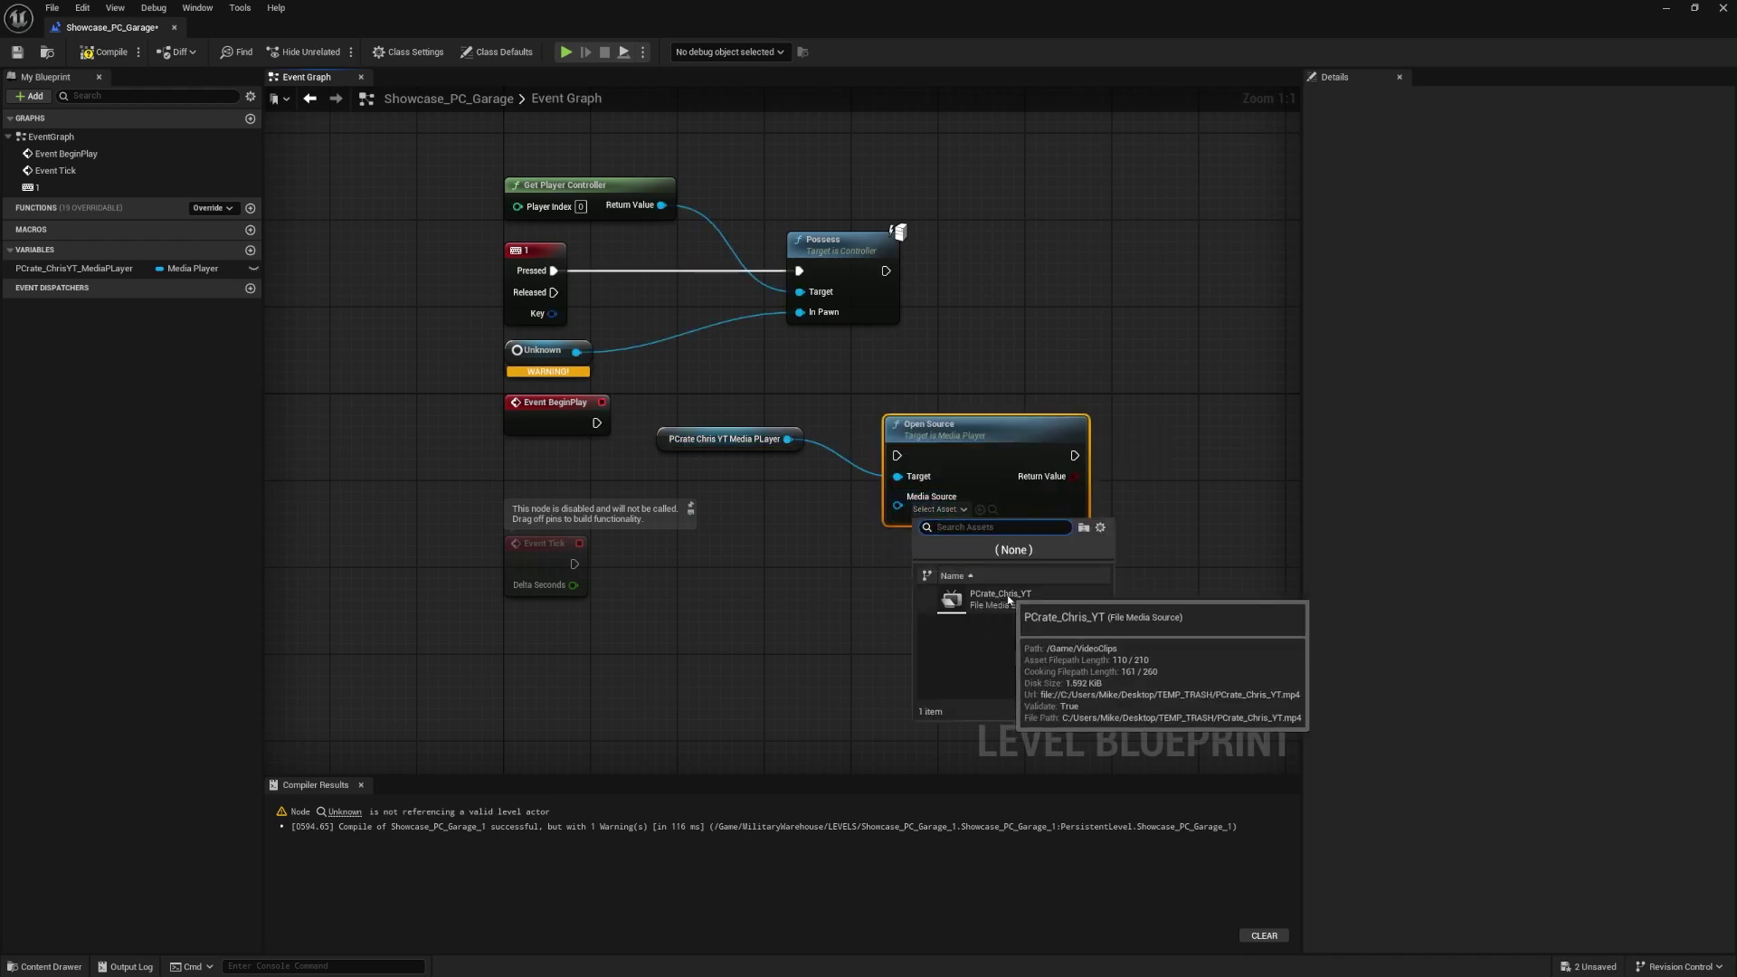
left_click(1005, 600)
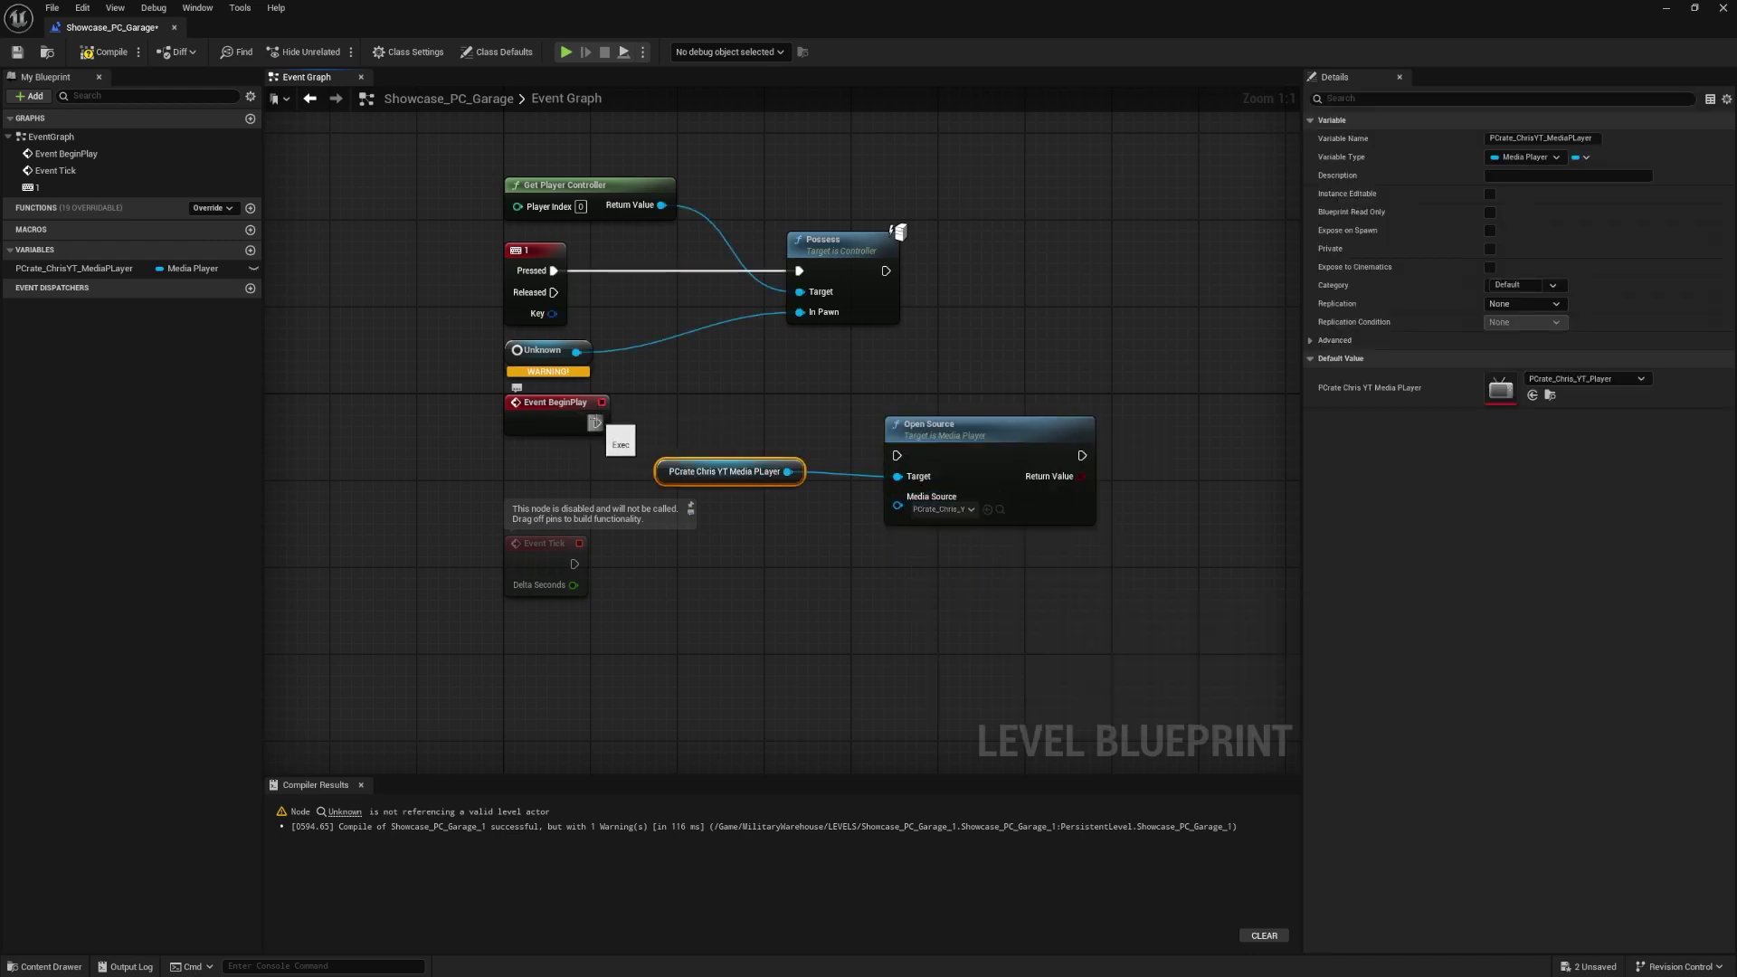
- Connect Event BeginPlay's execution output to the Open Source node, and compile and save the level blueprint
left_click_drag(595, 422, 897, 459)
left_click(102, 52)
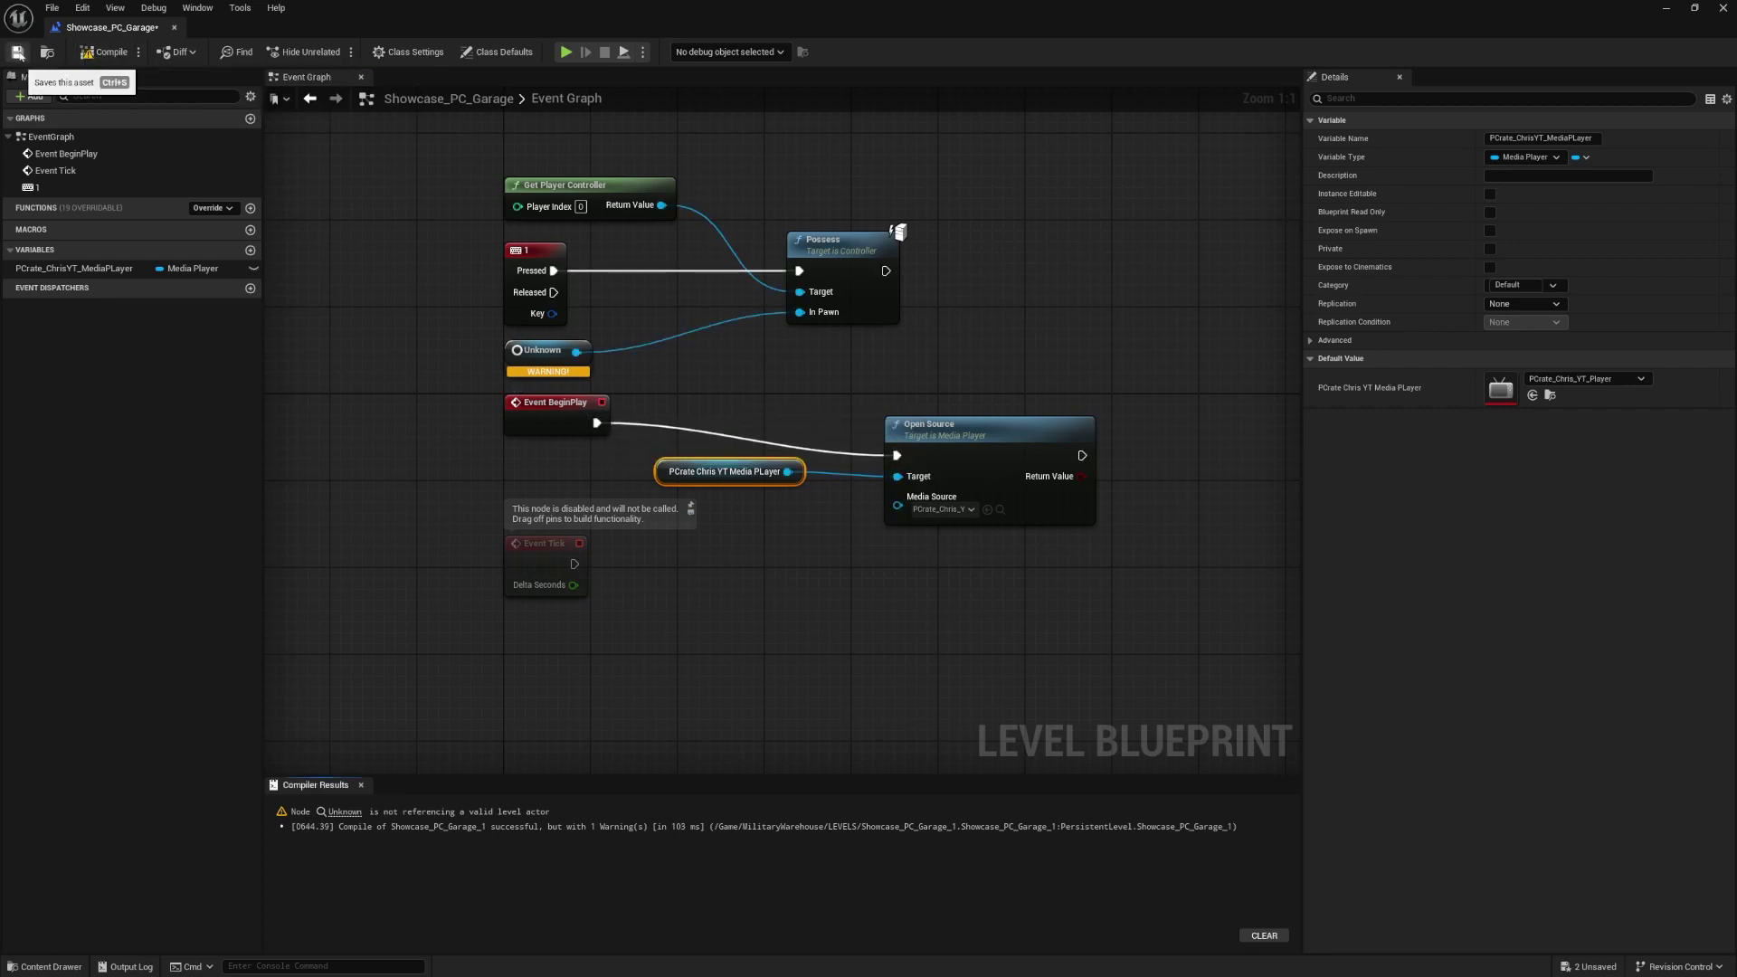
left_click(16, 52)
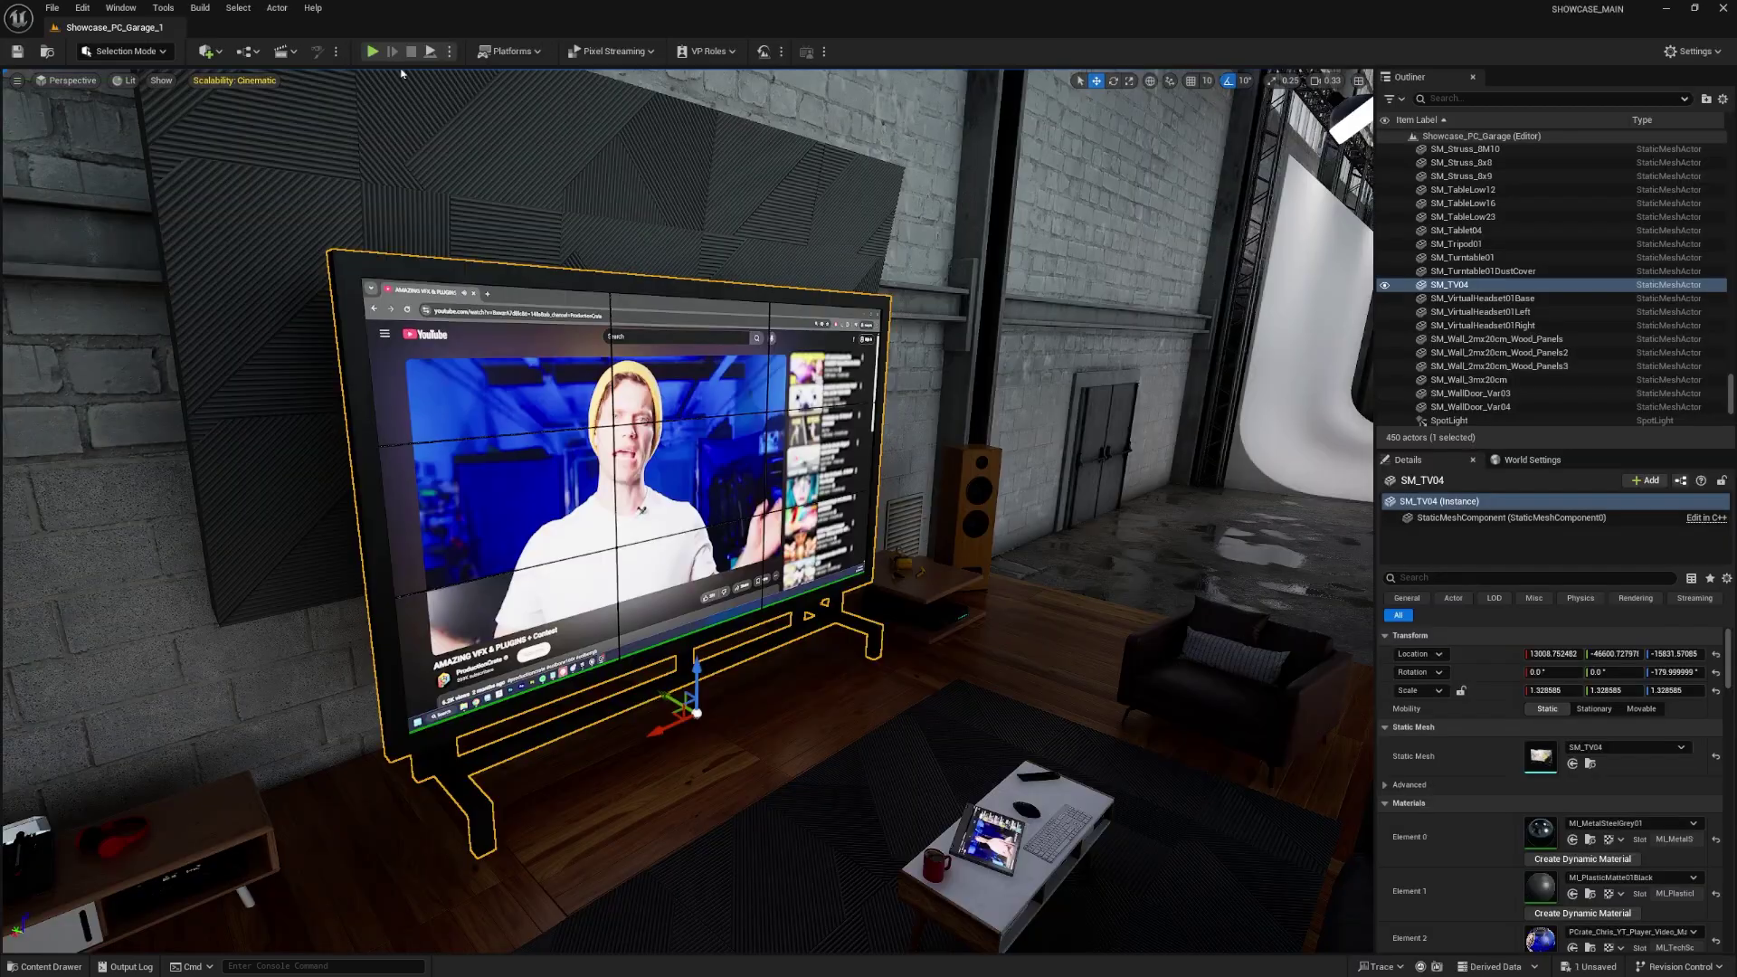
- Darken the room by rotating the directional light, play the level to check the TV video, and stop the session
left_click(372, 52)
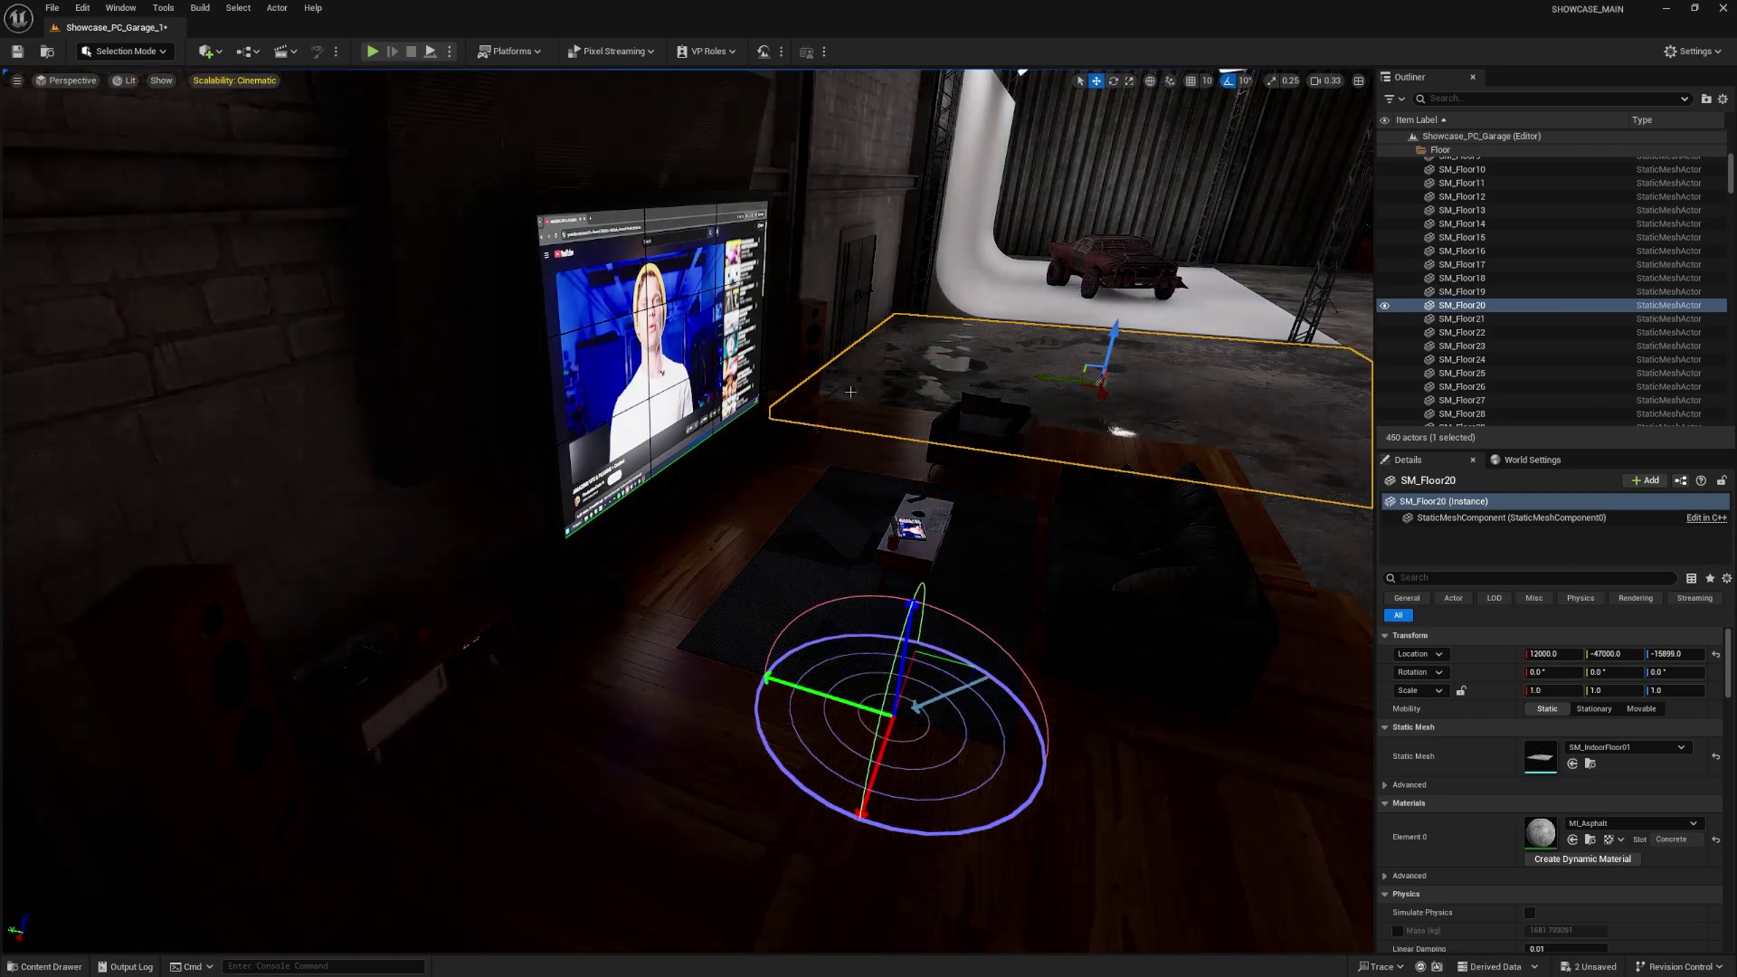
right_click_drag(707, 485, 691, 449)
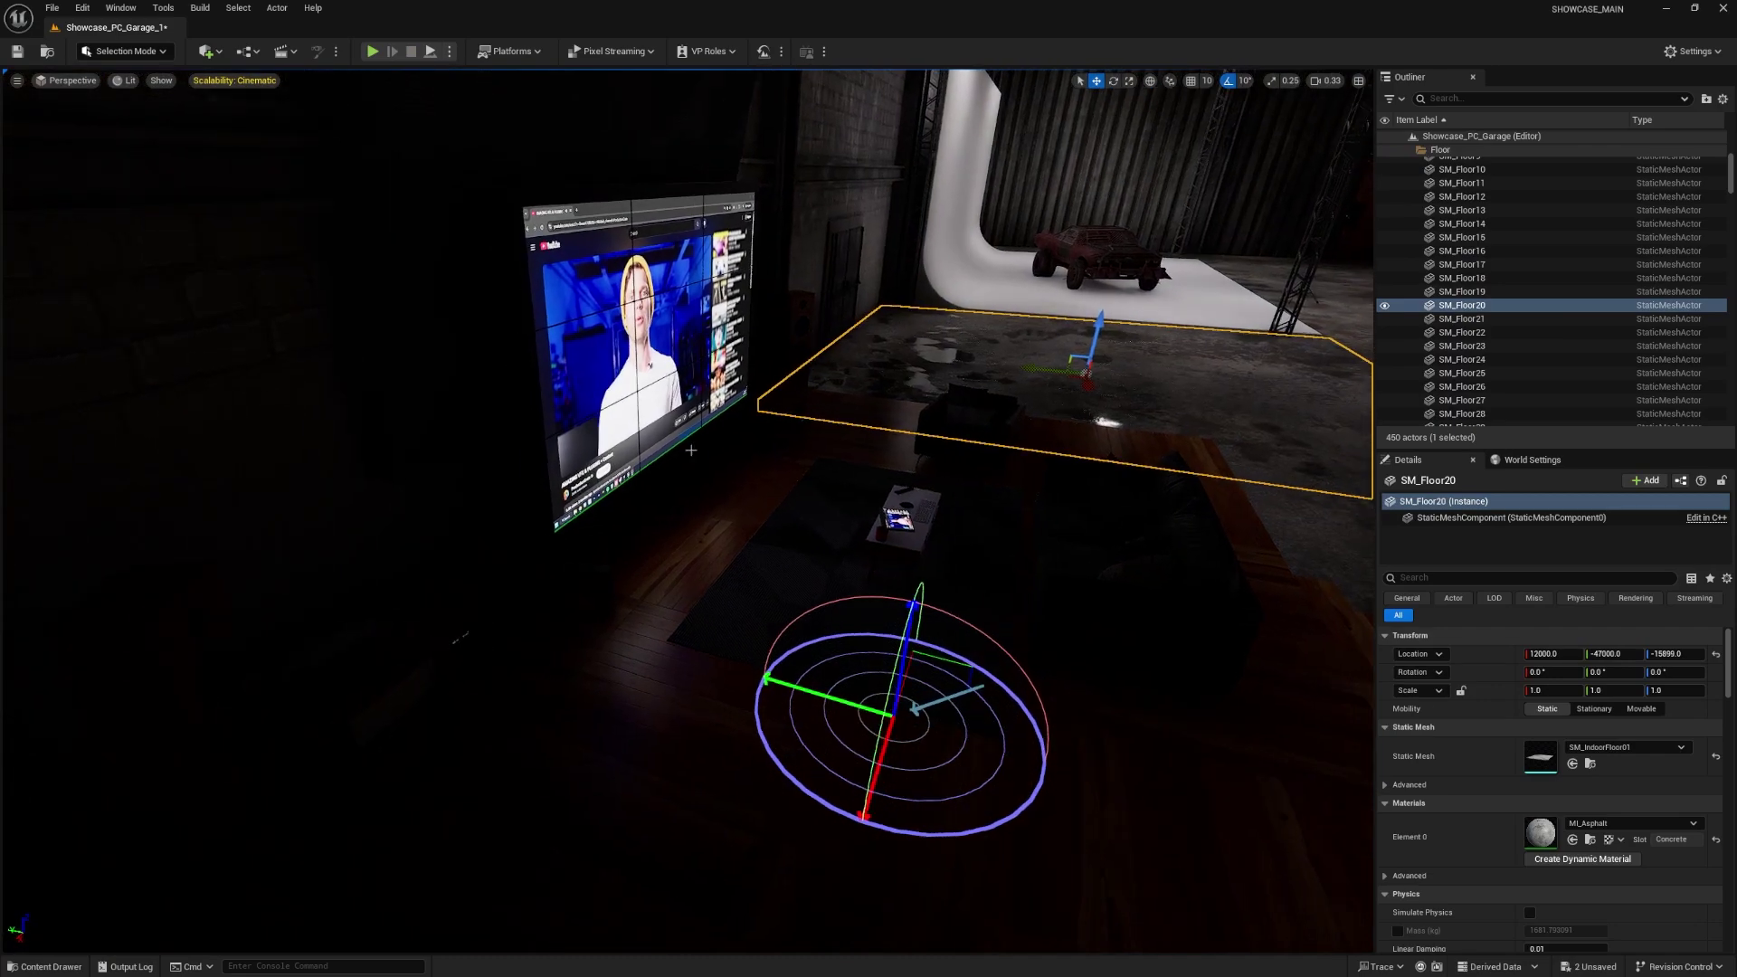
left_click(372, 52)
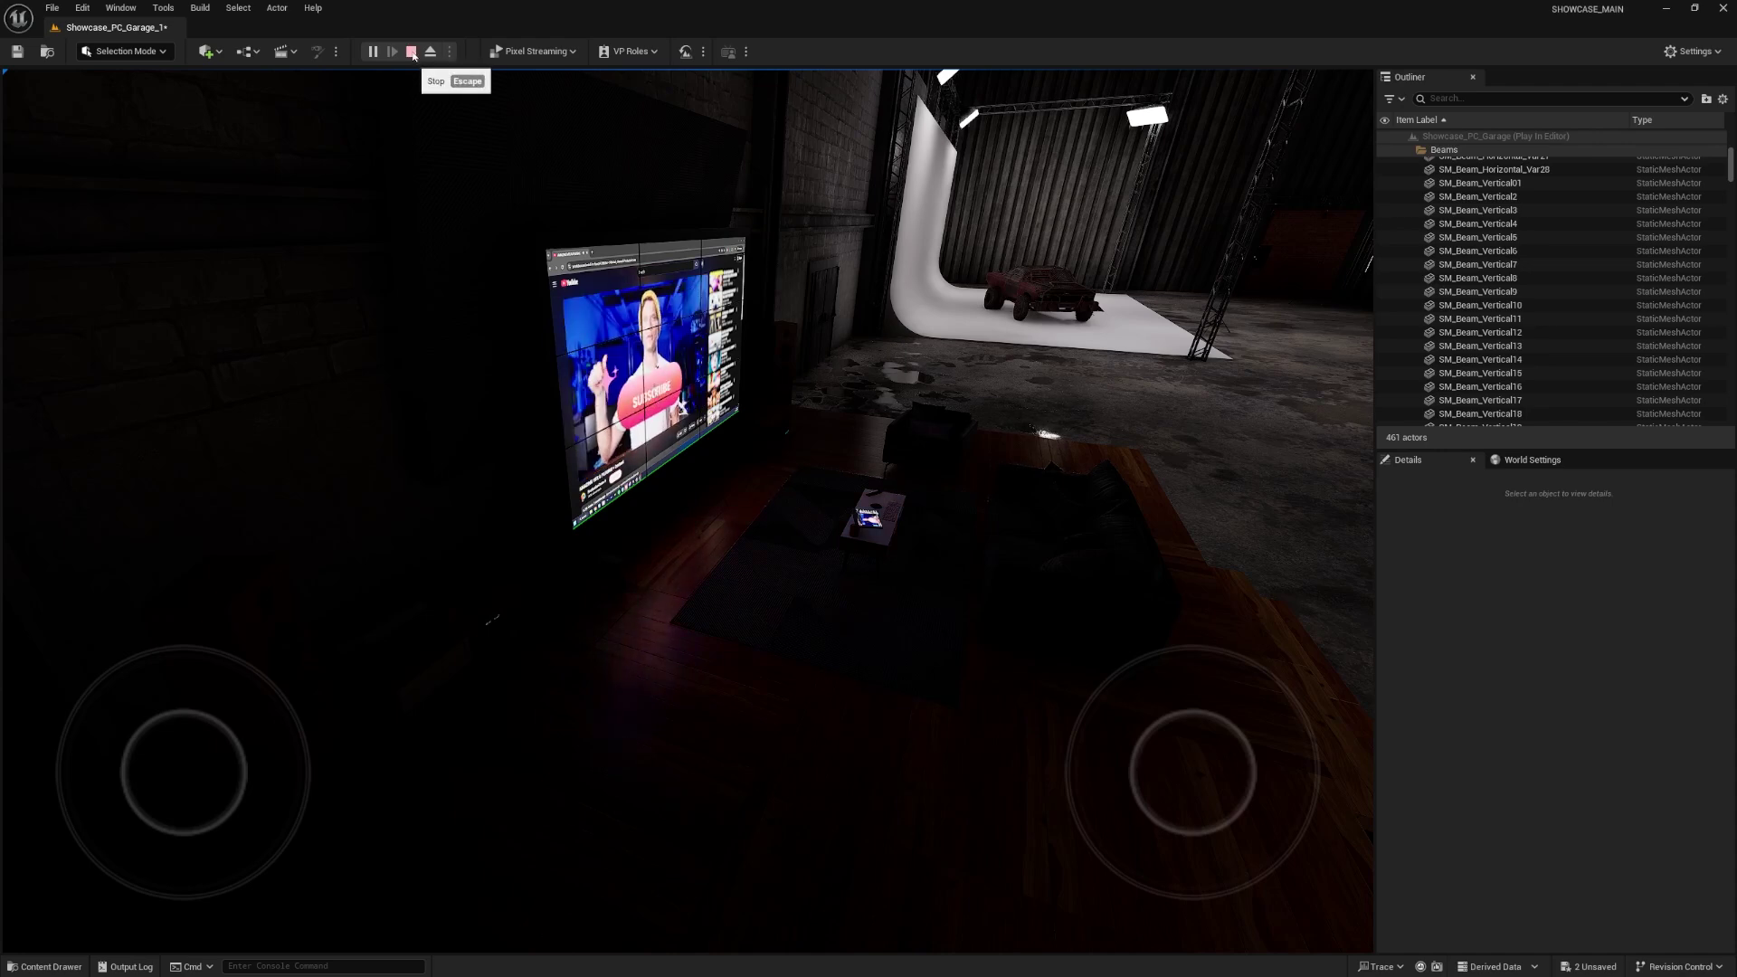
left_click(411, 52)
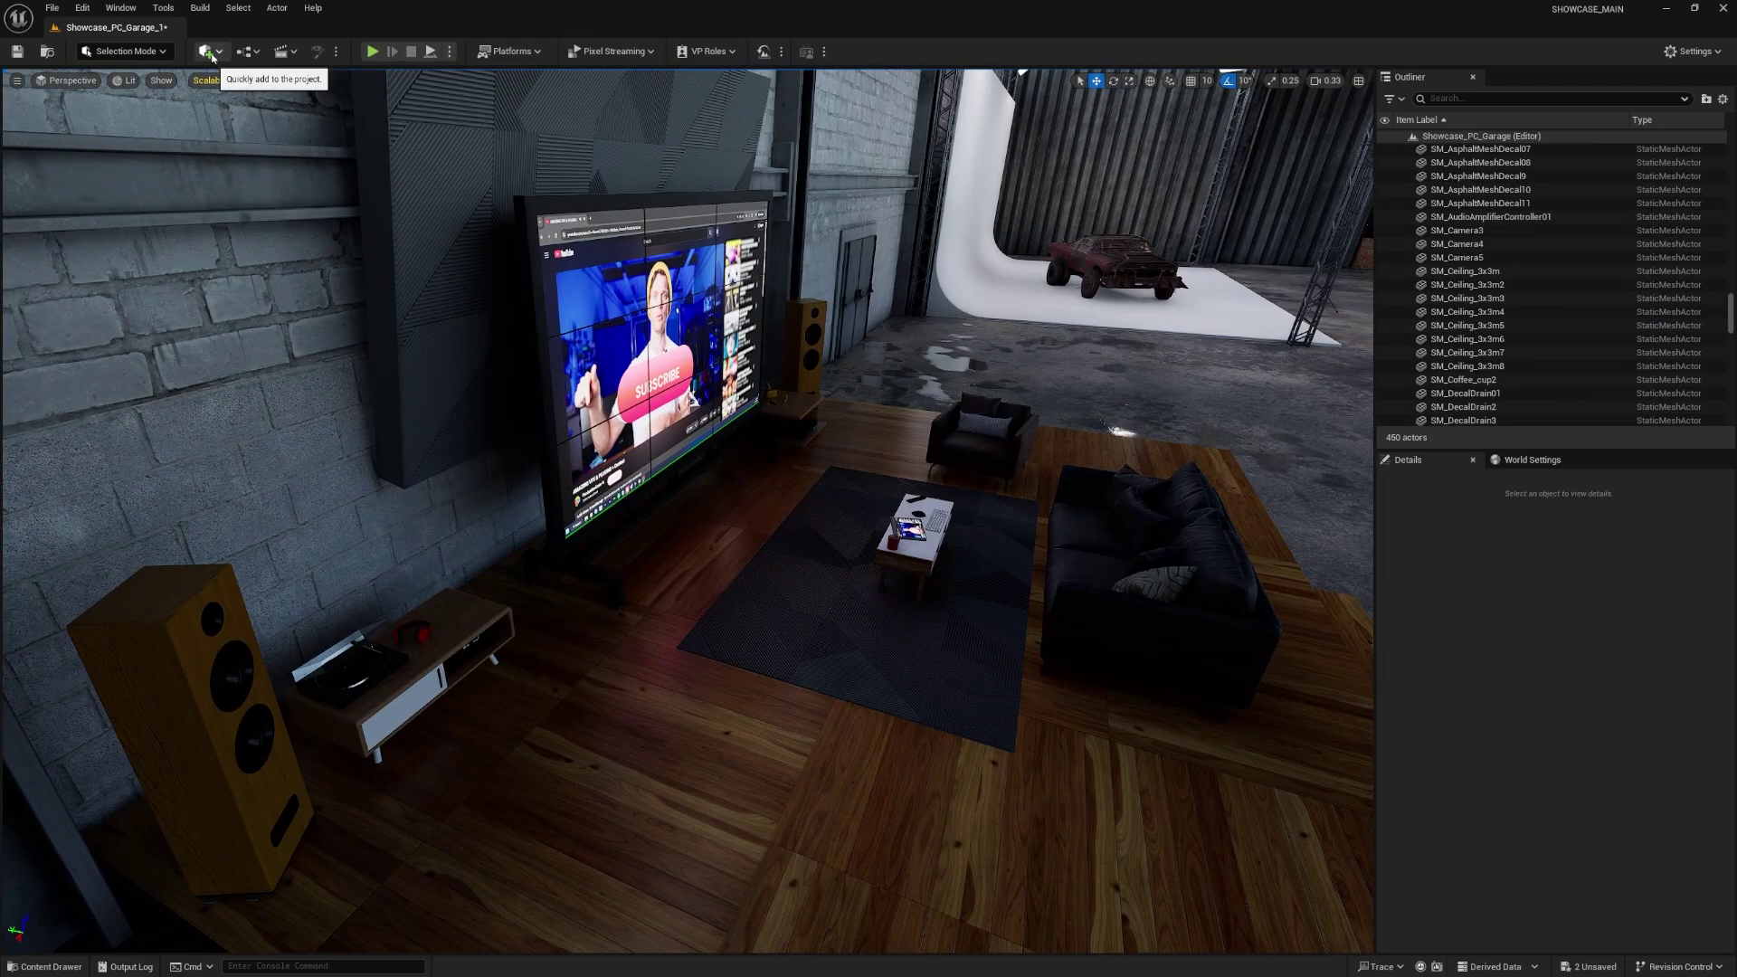
- Add a Rect Light to the scene and position it at the TV screen, facing into the room
left_click(208, 53)
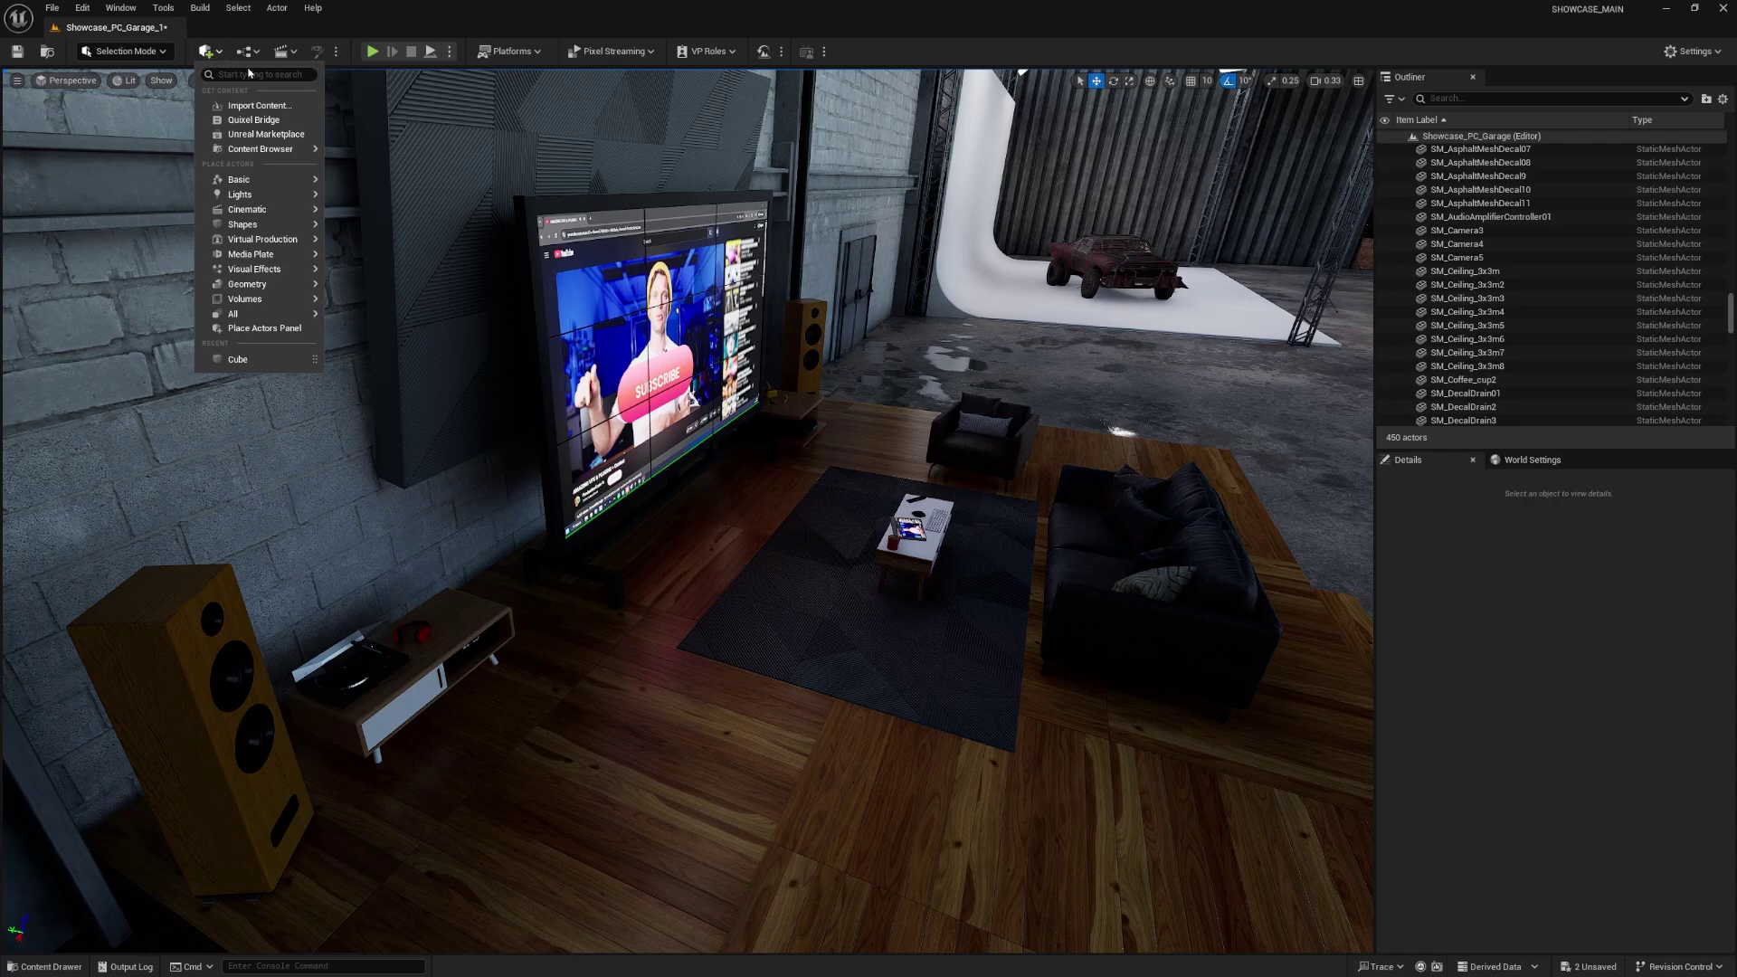
type("rect")
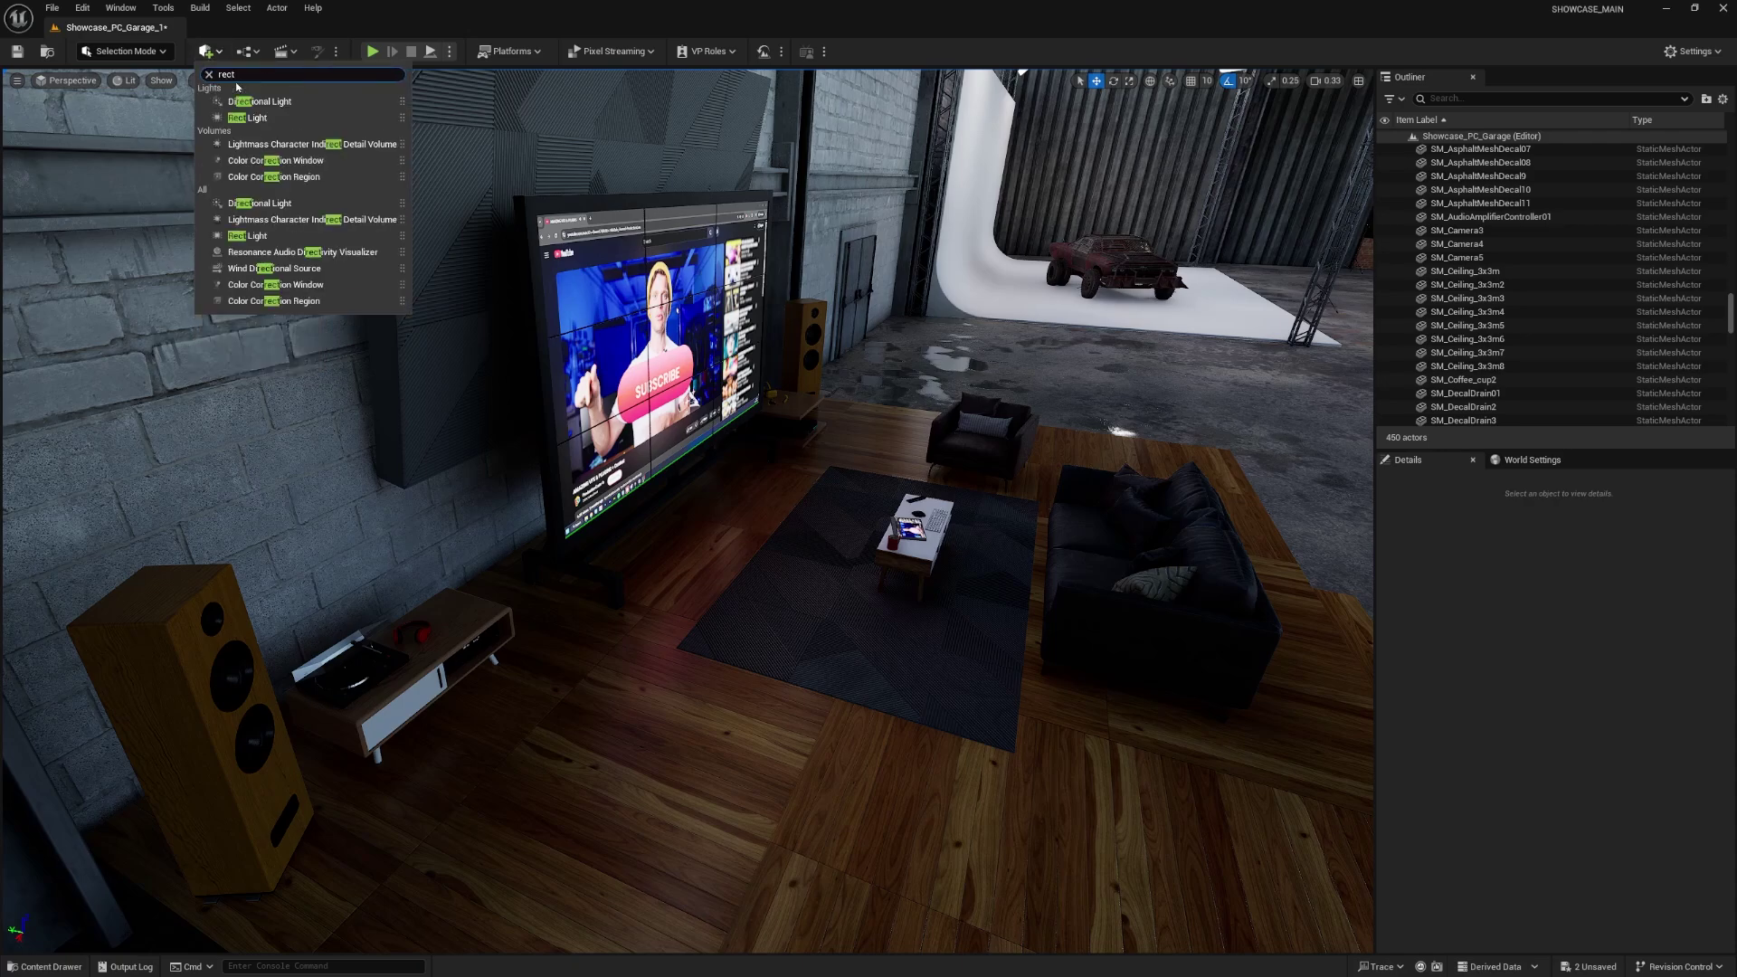
type(" light")
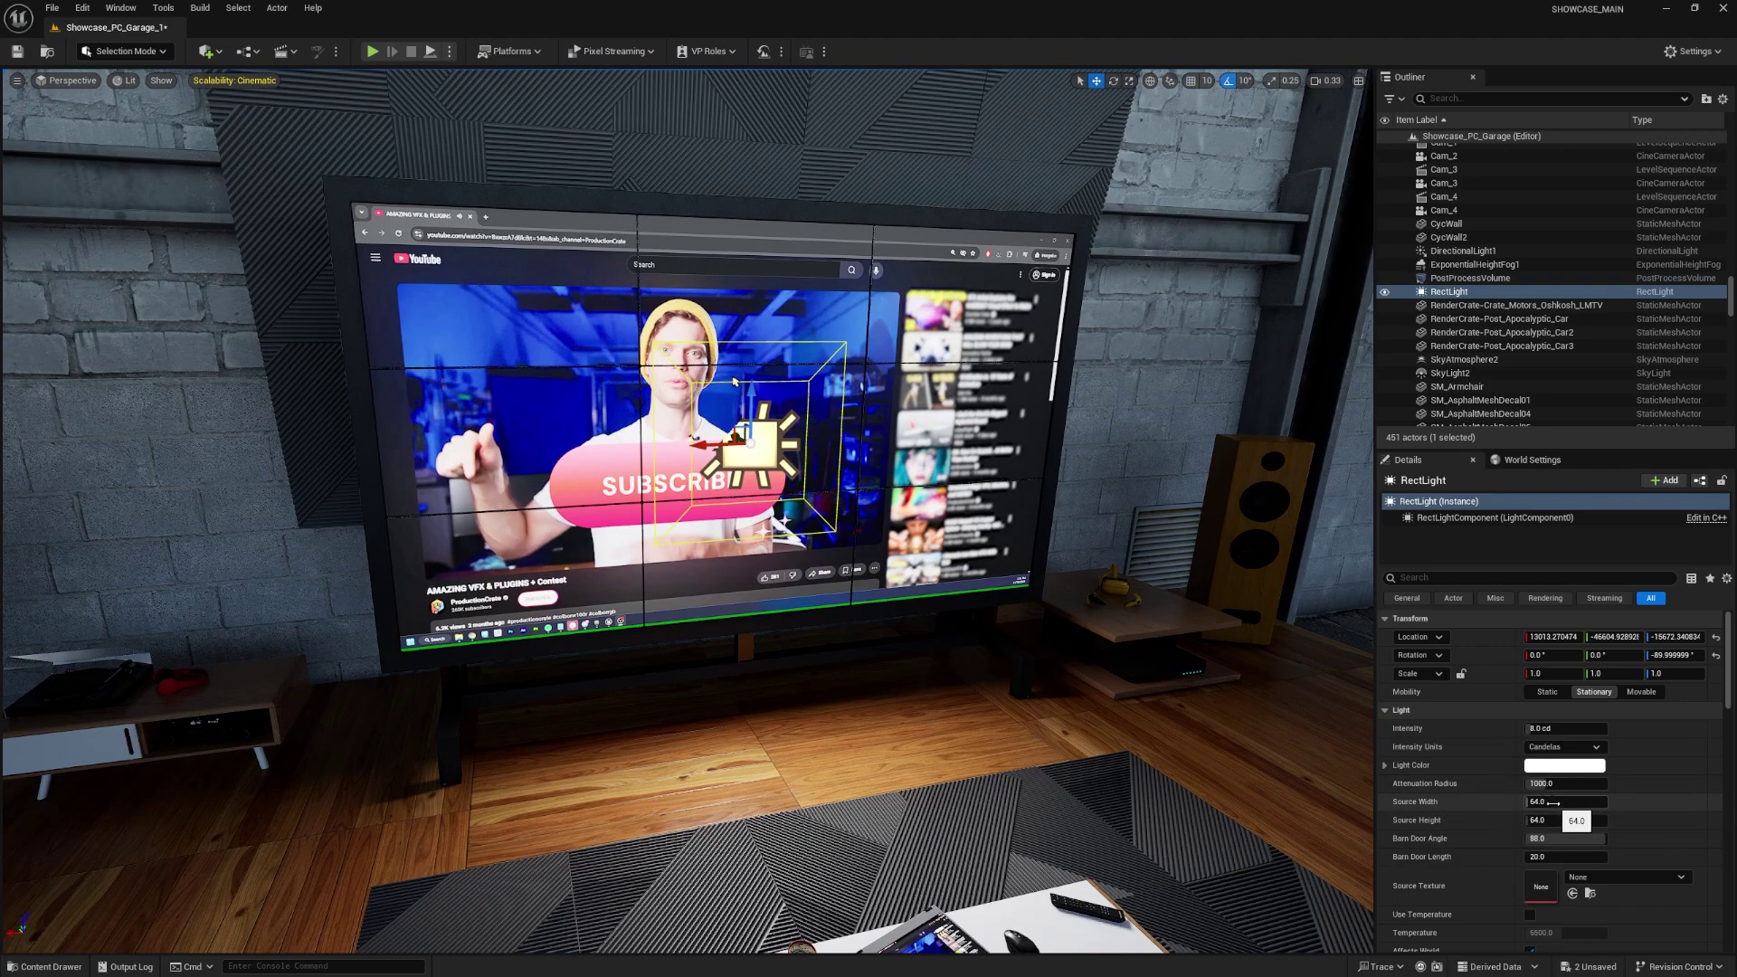
- Set the Rect Light's source width to about 315 and source height to about 177 to match the TV screen
left_click_drag(1553, 801, 1596, 819)
scroll(734, 382, "down", 2)
left_click_drag(733, 382, 1004, 398, "alt")
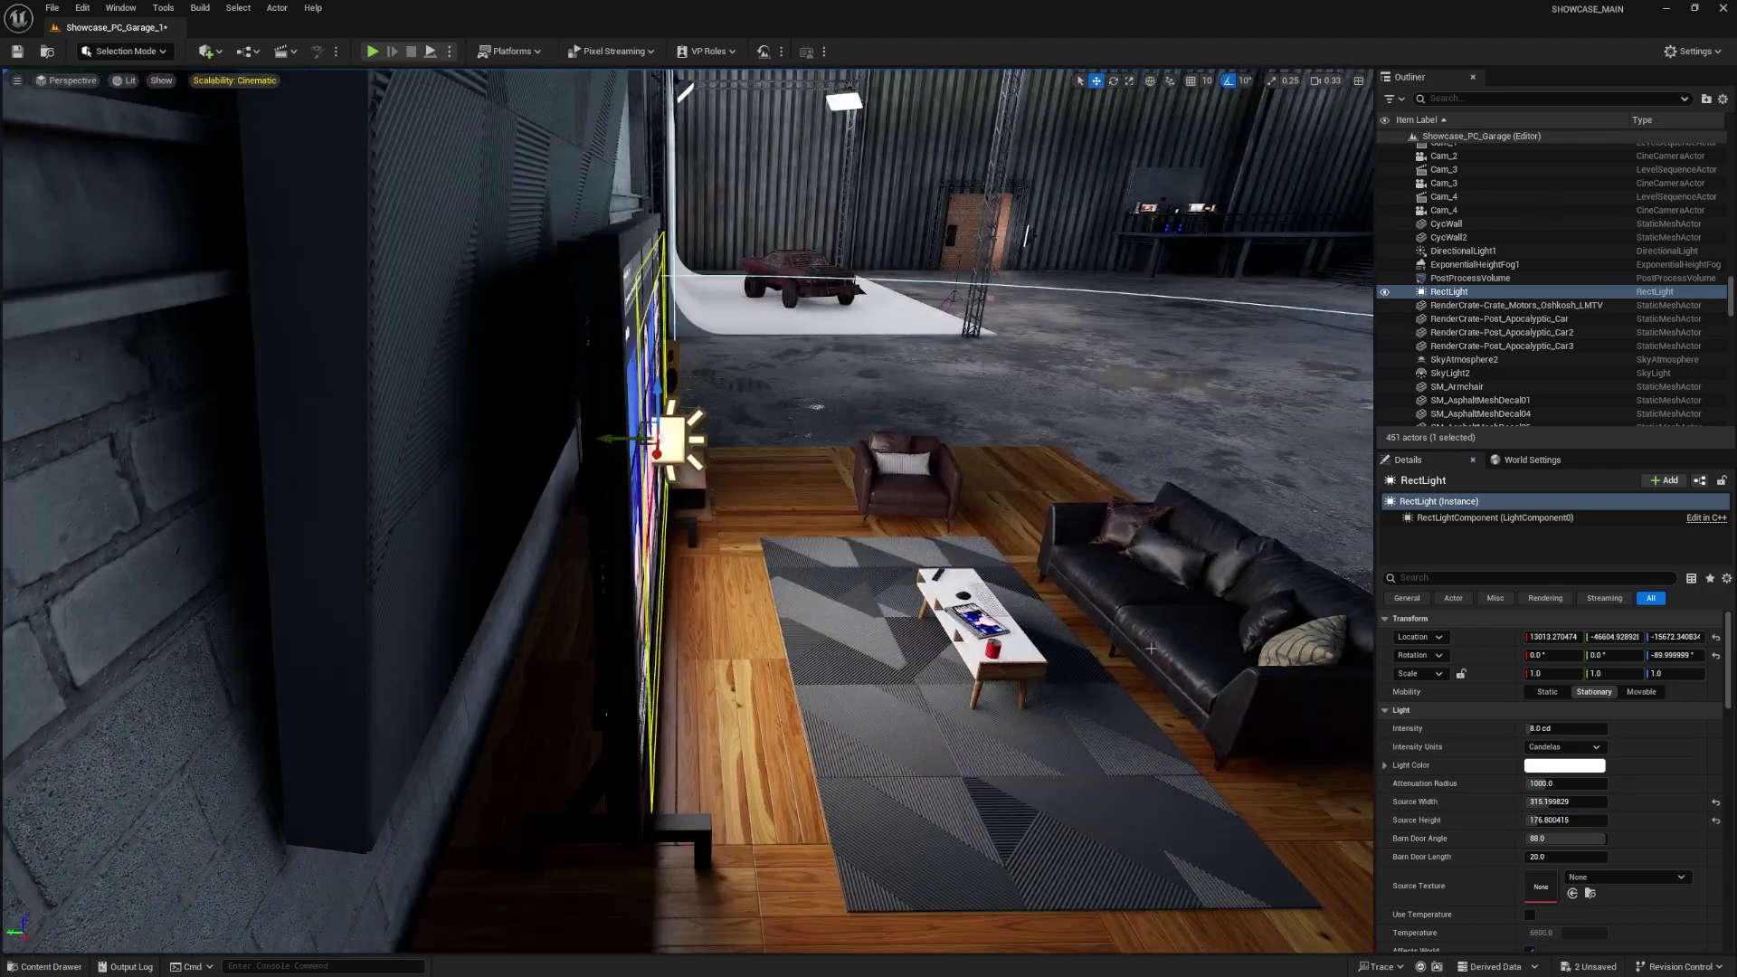
- Assign the PCrate_Chris_YT_Player_Video media texture from the VideoClips folder as the Rect Light's source texture
right_click_drag(1151, 647, 777, 511)
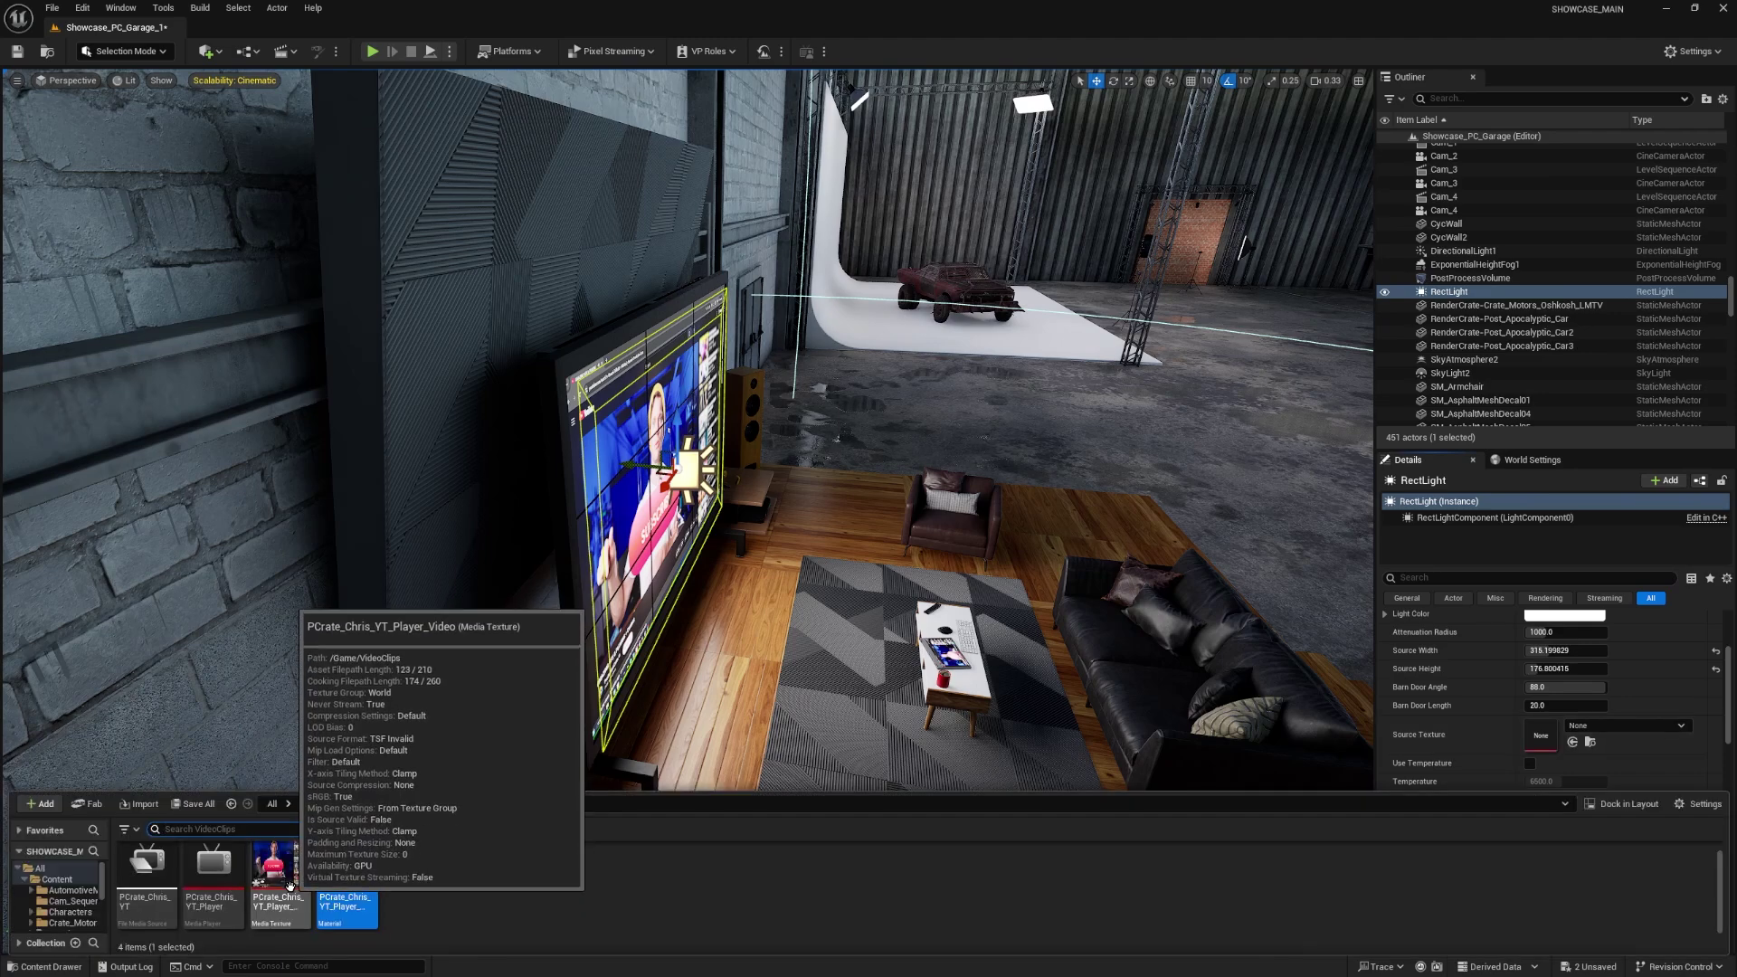
left_click_drag(288, 885, 1563, 737)
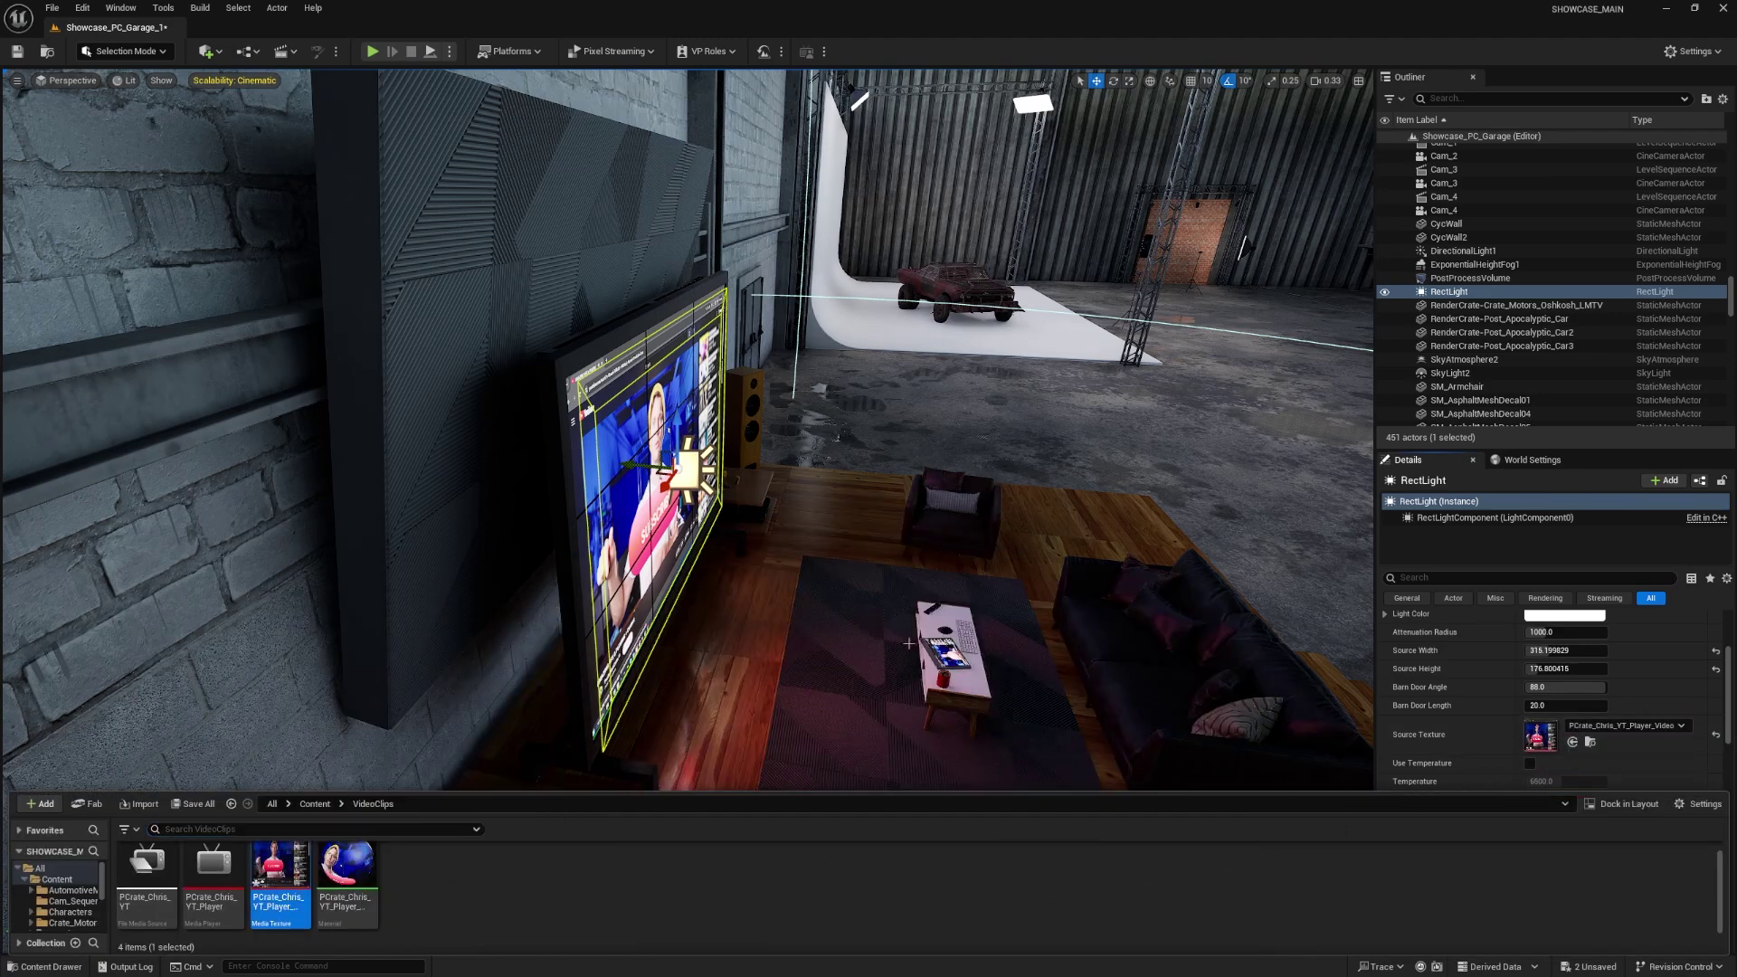
- Play the level, view the video light's glow on the floor and rug around the TV, and stop the session
right_click_drag(889, 645, 882, 633)
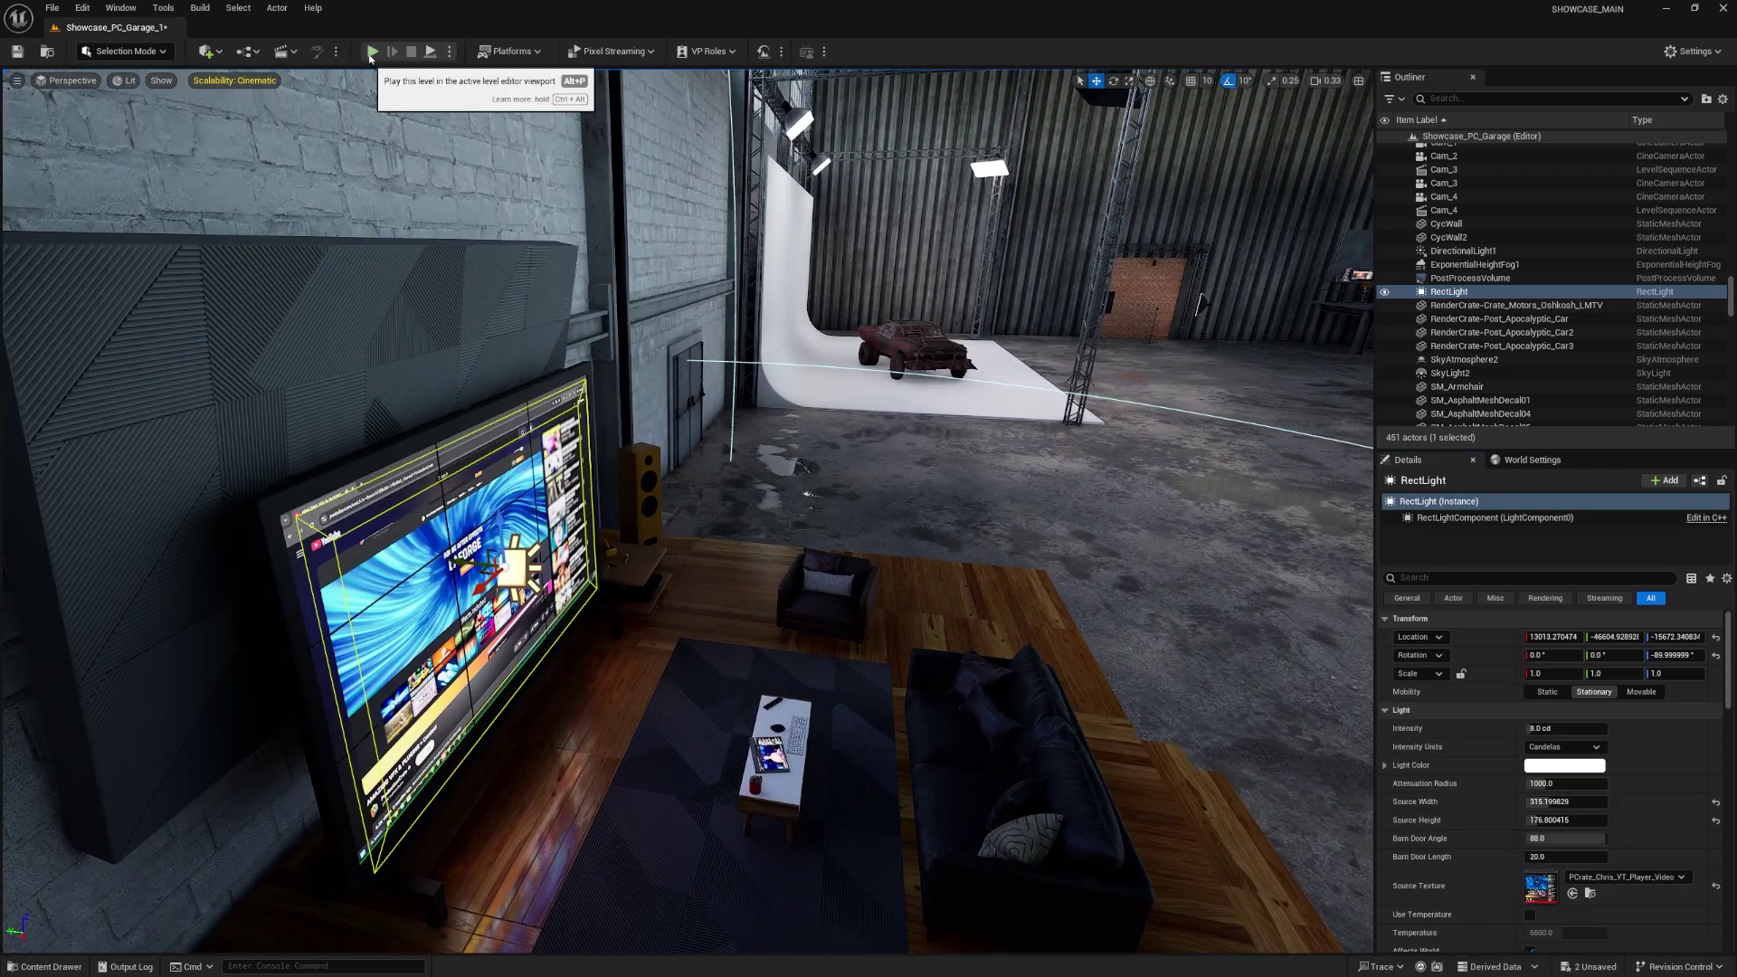
left_click(371, 51)
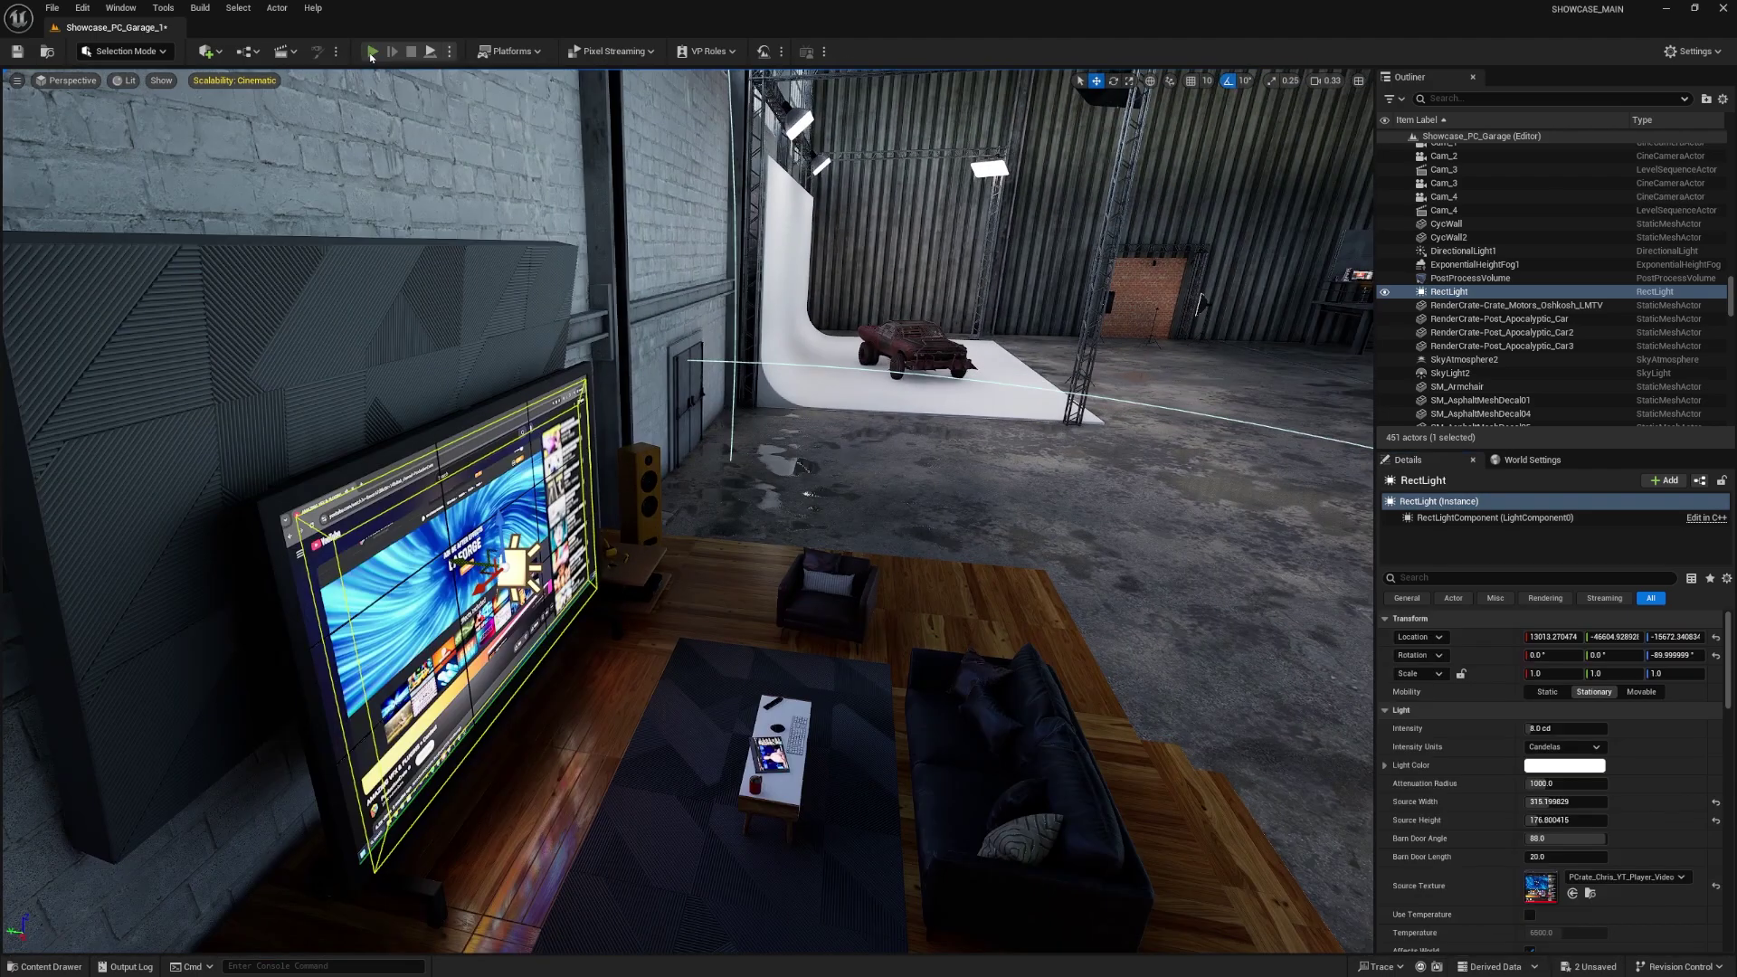
key("q")
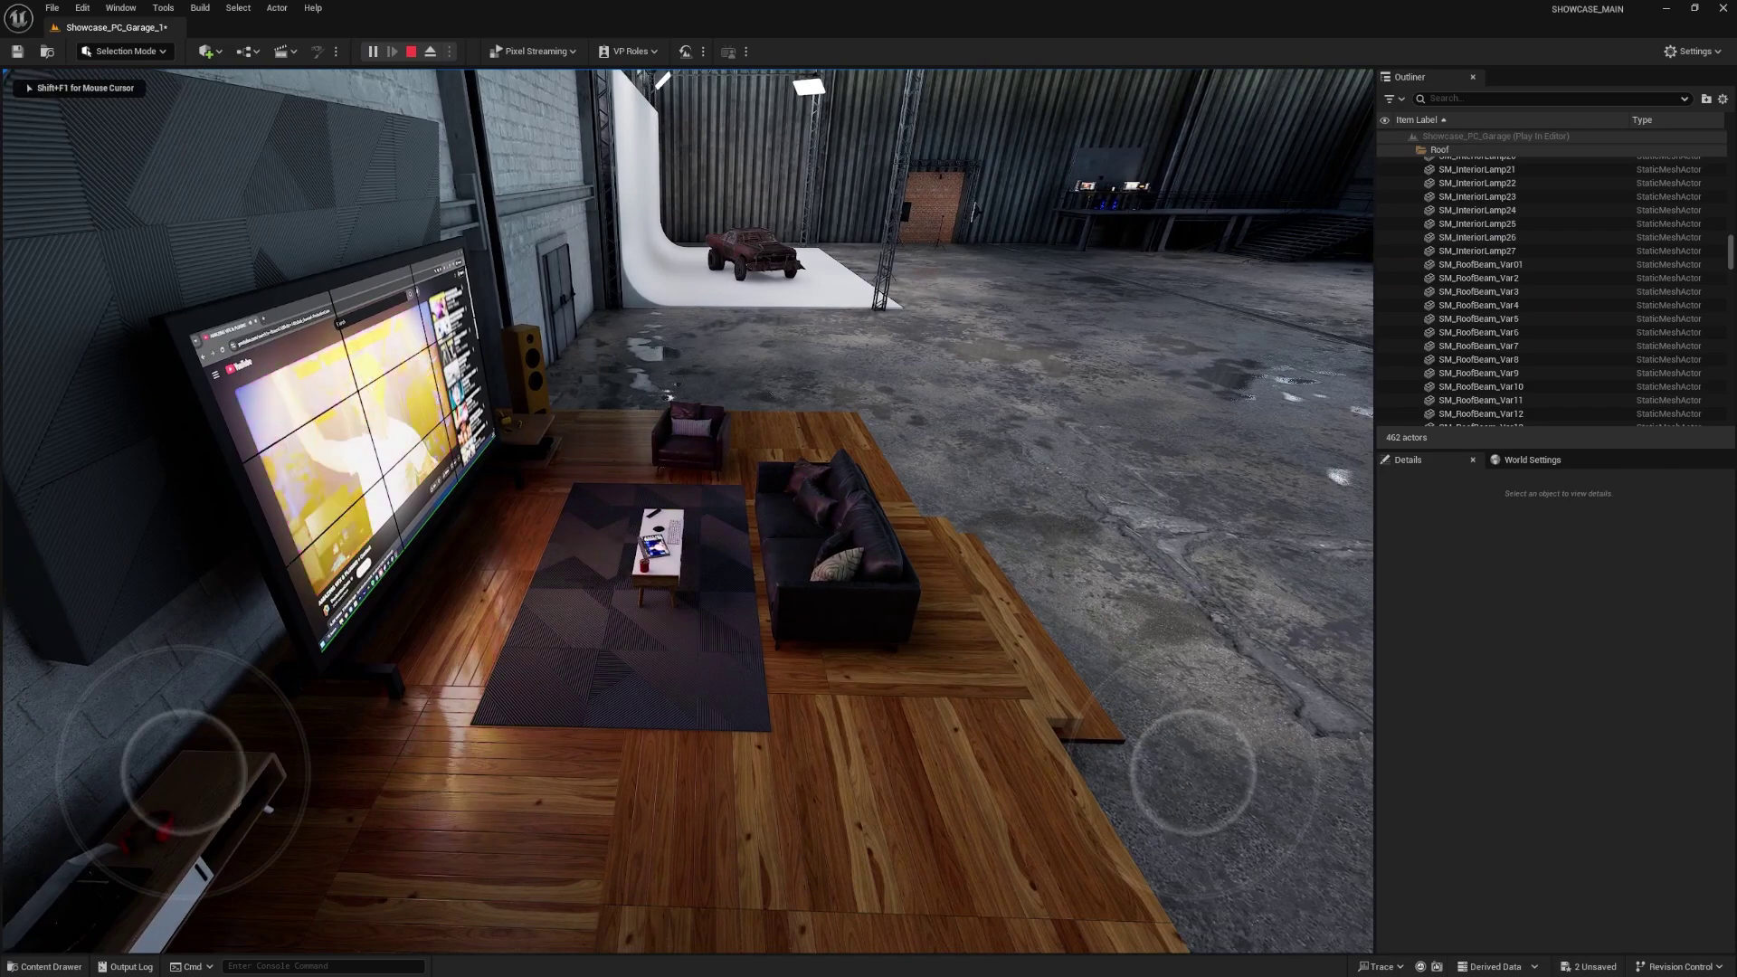
key("w")
key("a")
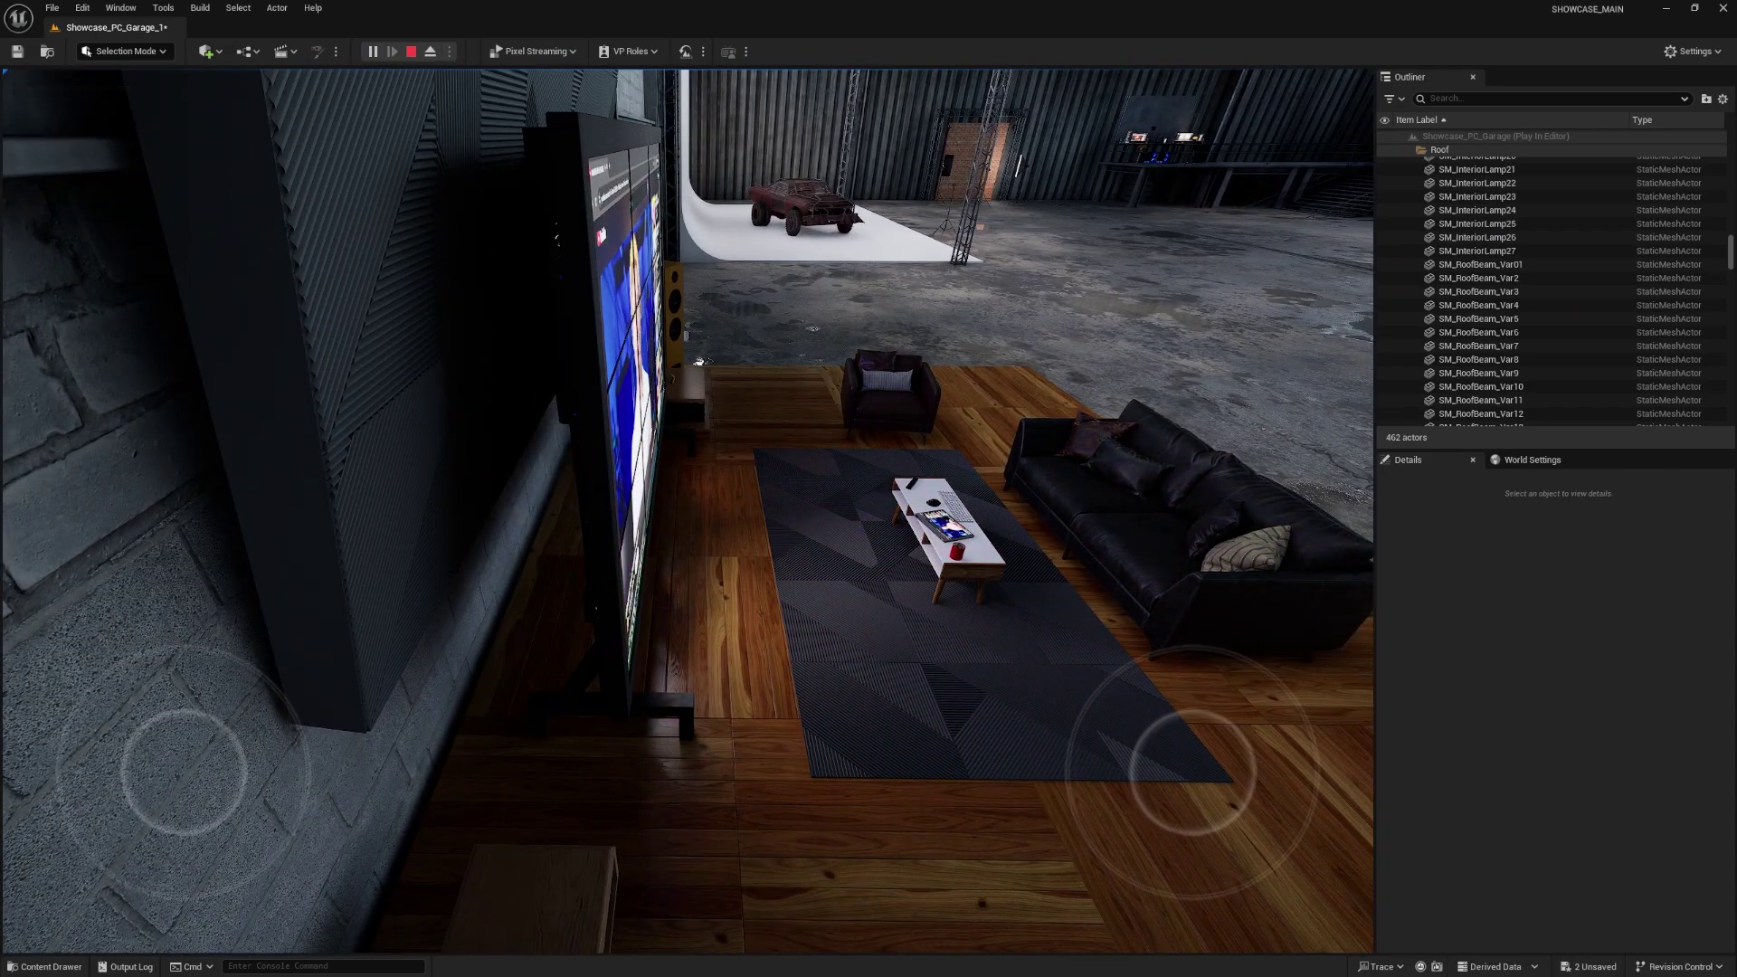
key("d")
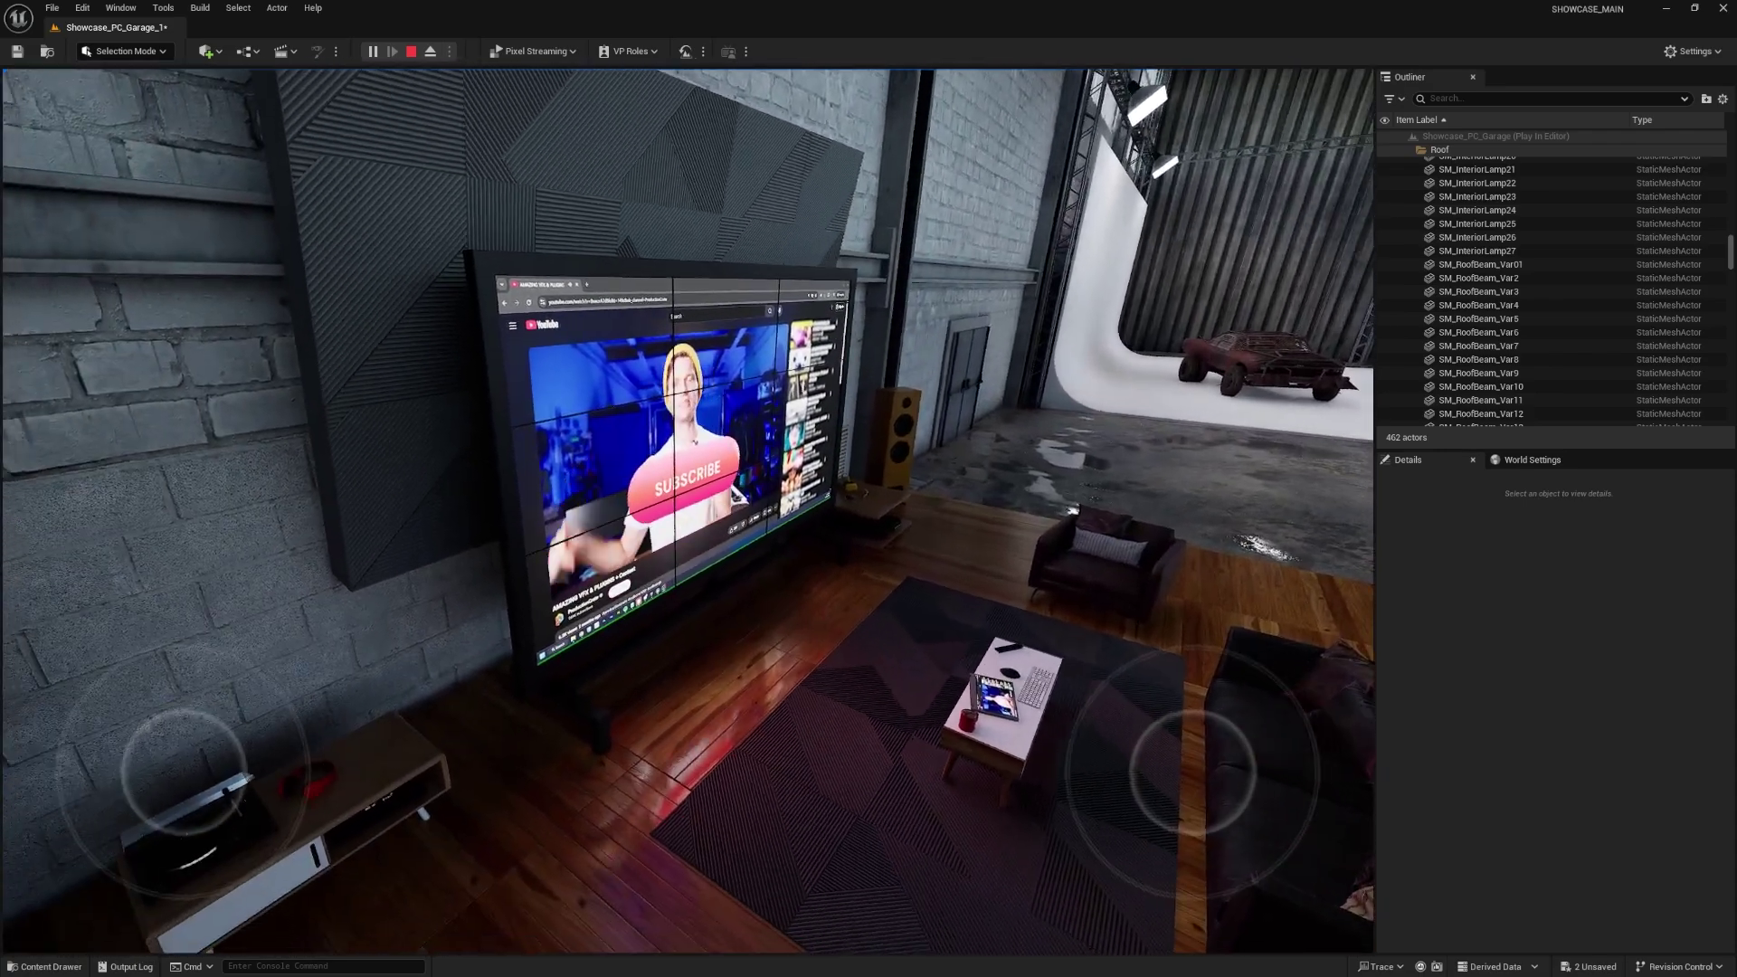
key("w")
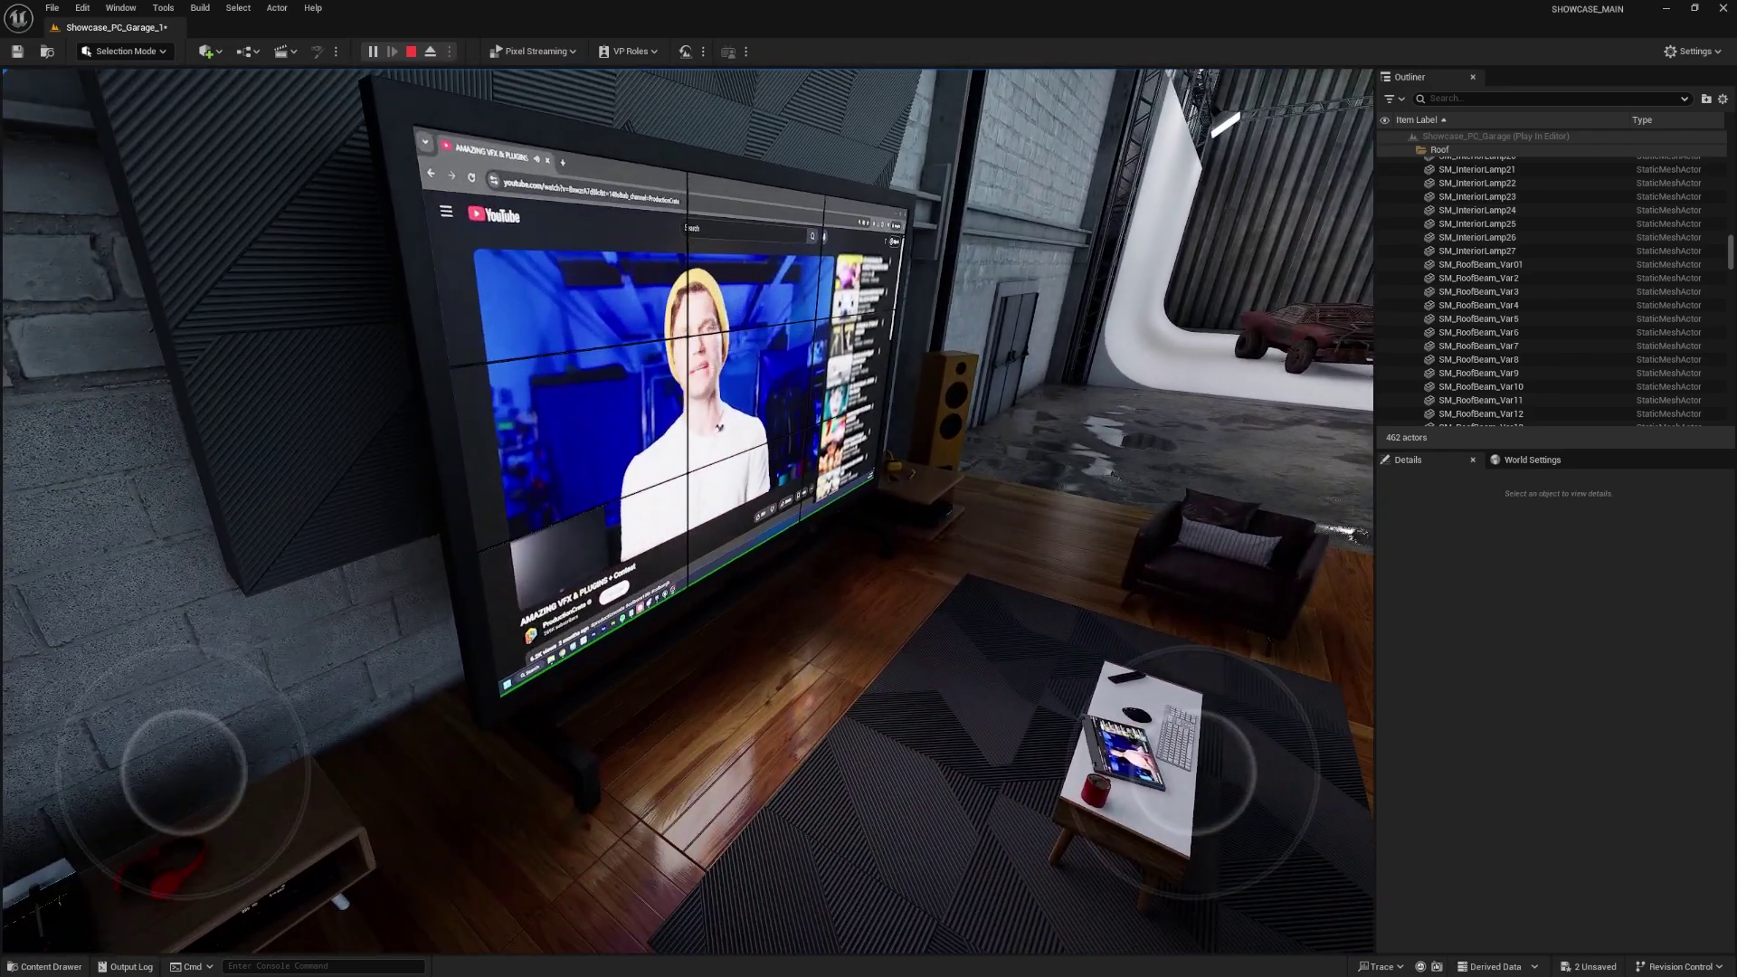
key("Escape")
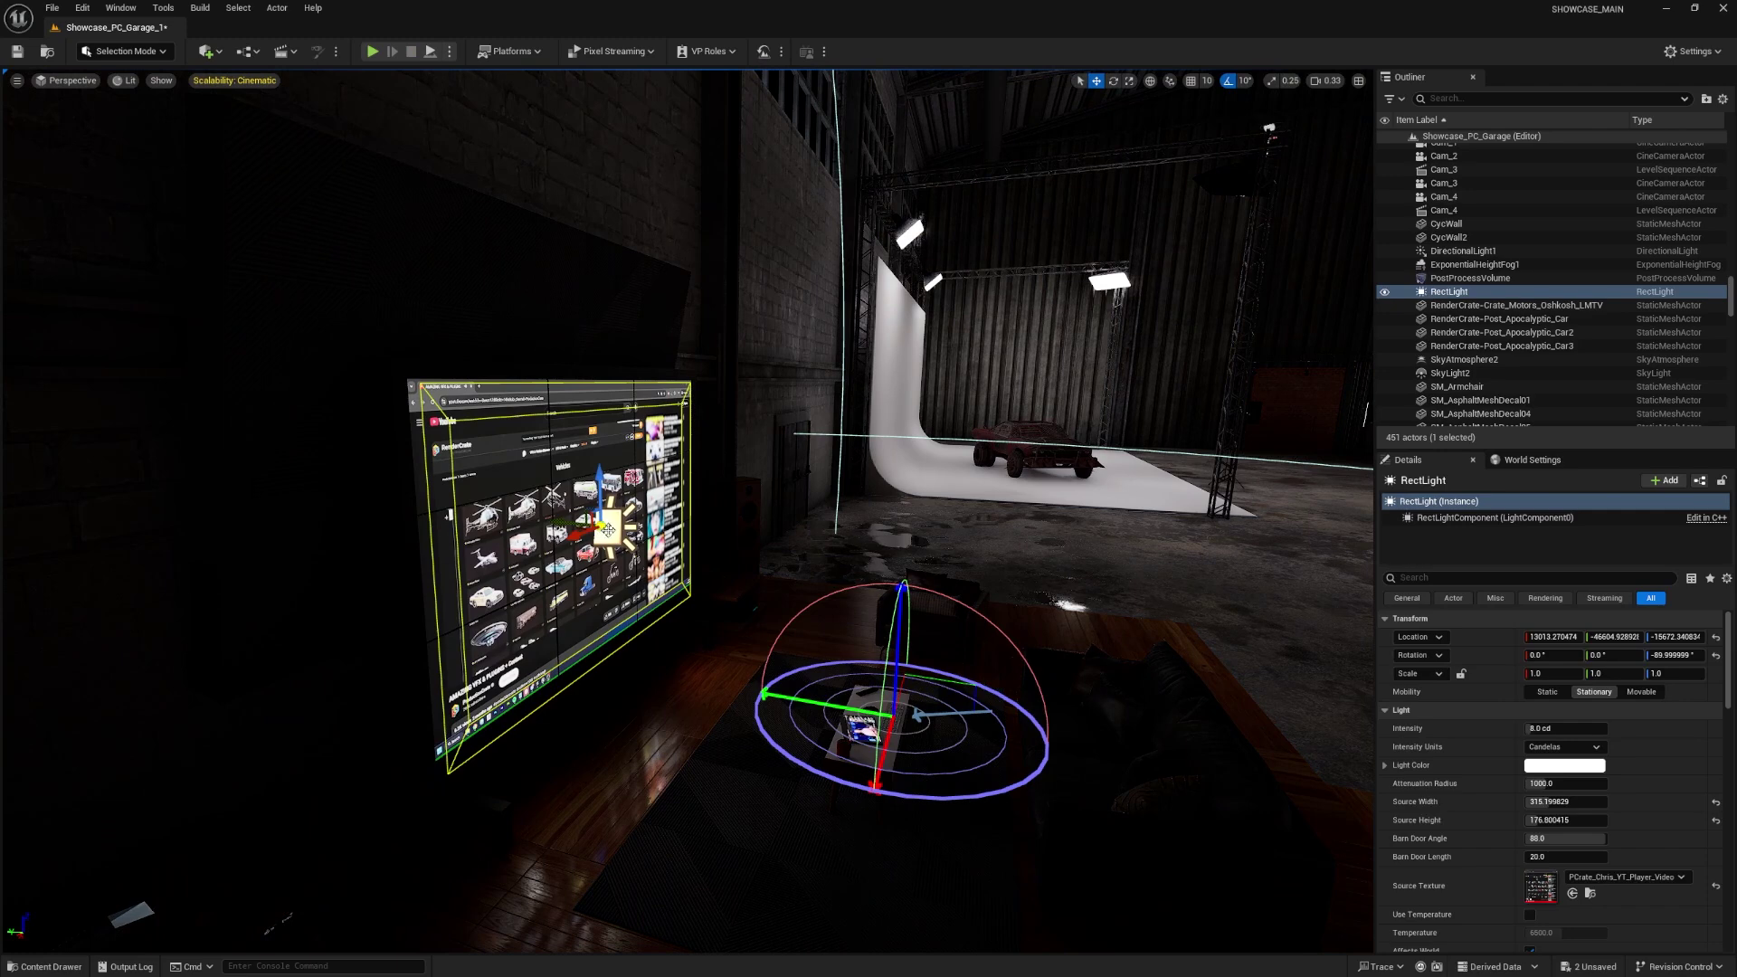
- Raise the Rect Light's intensity to about 49 cd, set its barn door angle to 90, and play the level to check the glow
right_click_drag(608, 530, 616, 529)
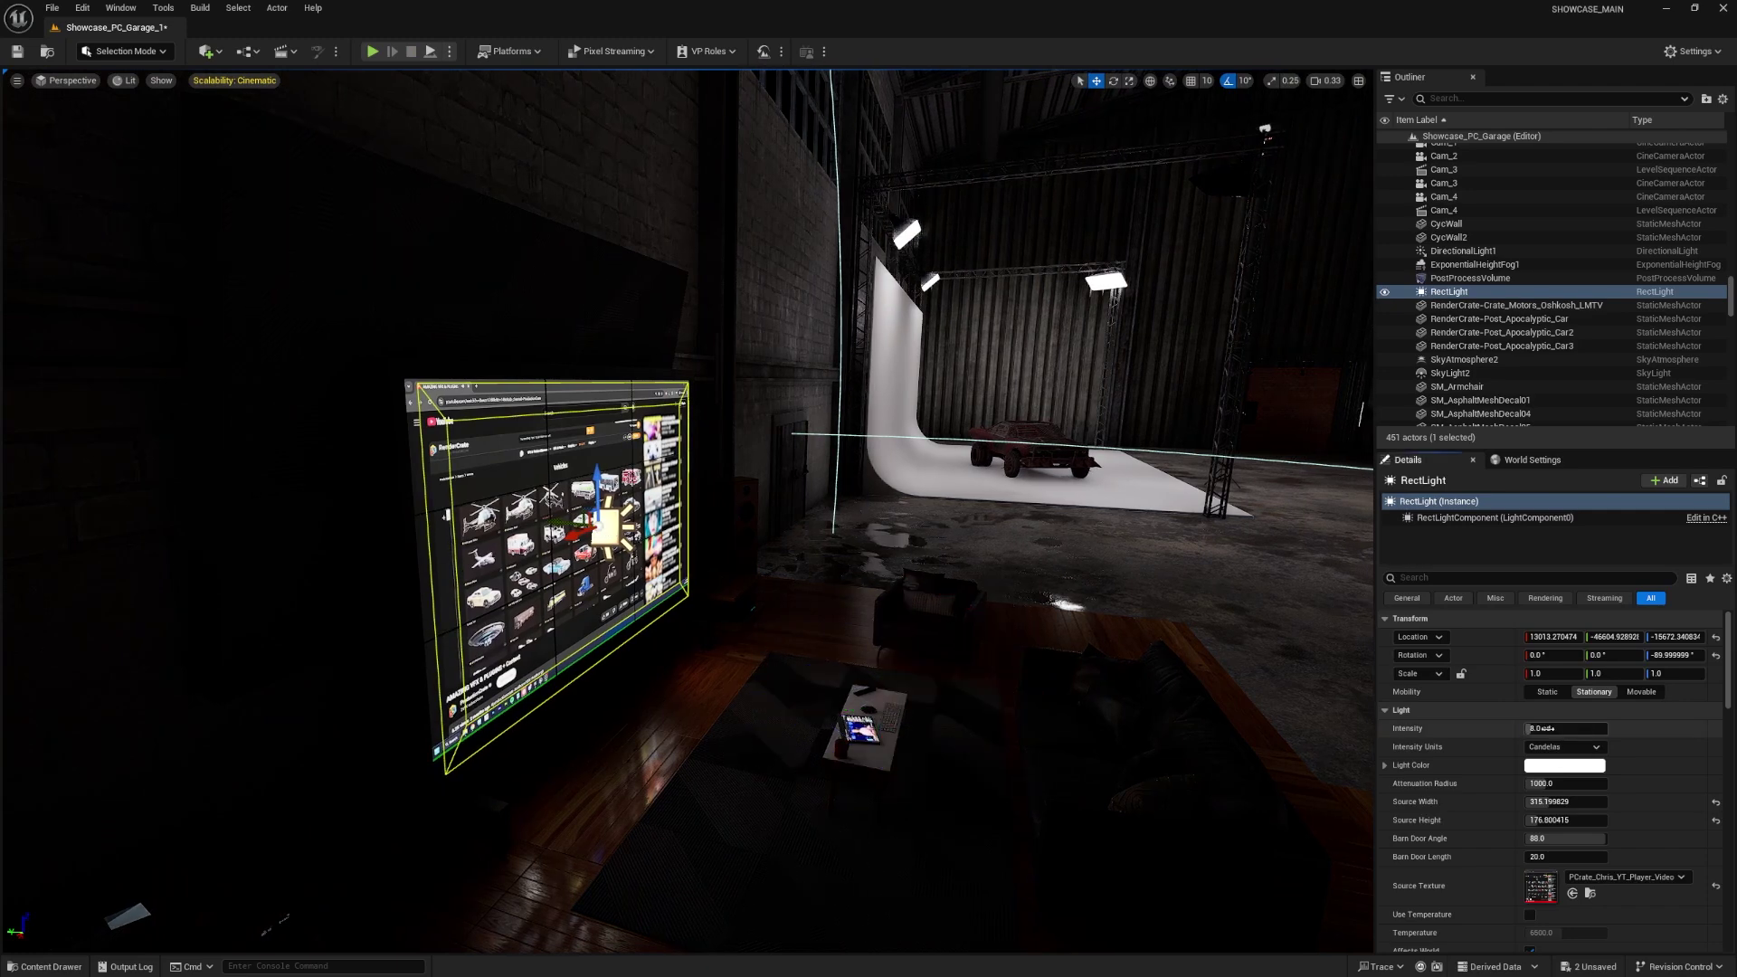
left_click_drag(1528, 728, 1583, 728)
left_click_drag(1601, 838, 1523, 839)
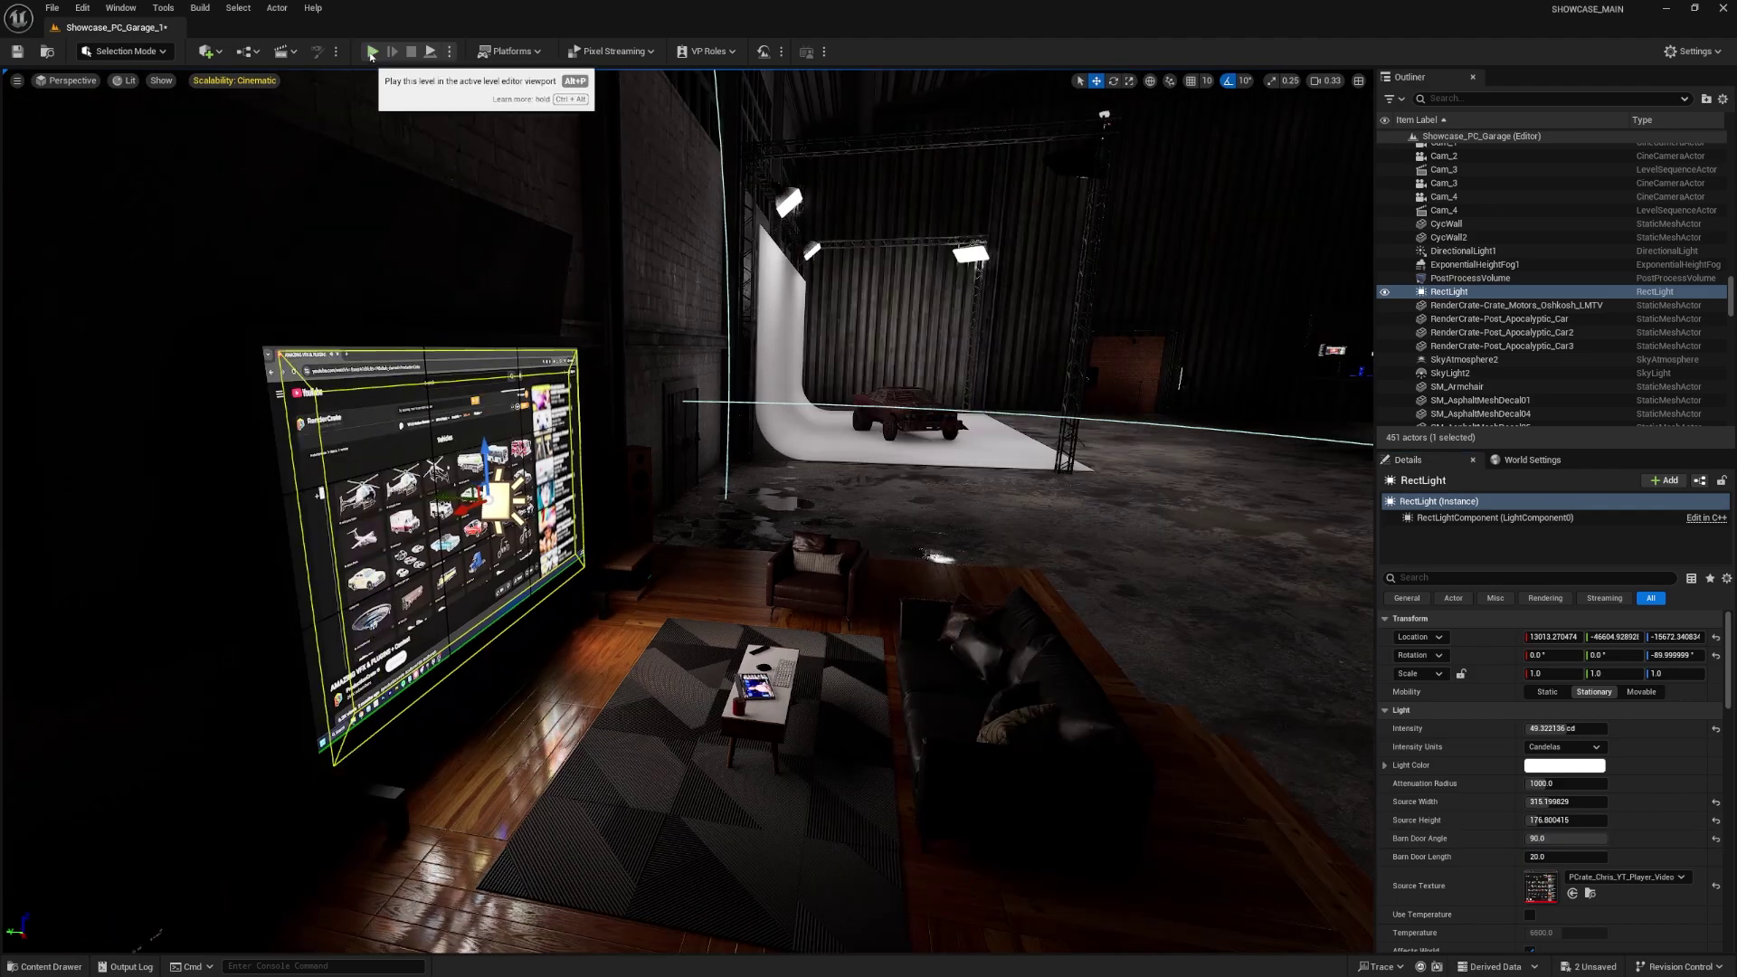
left_click(371, 52)
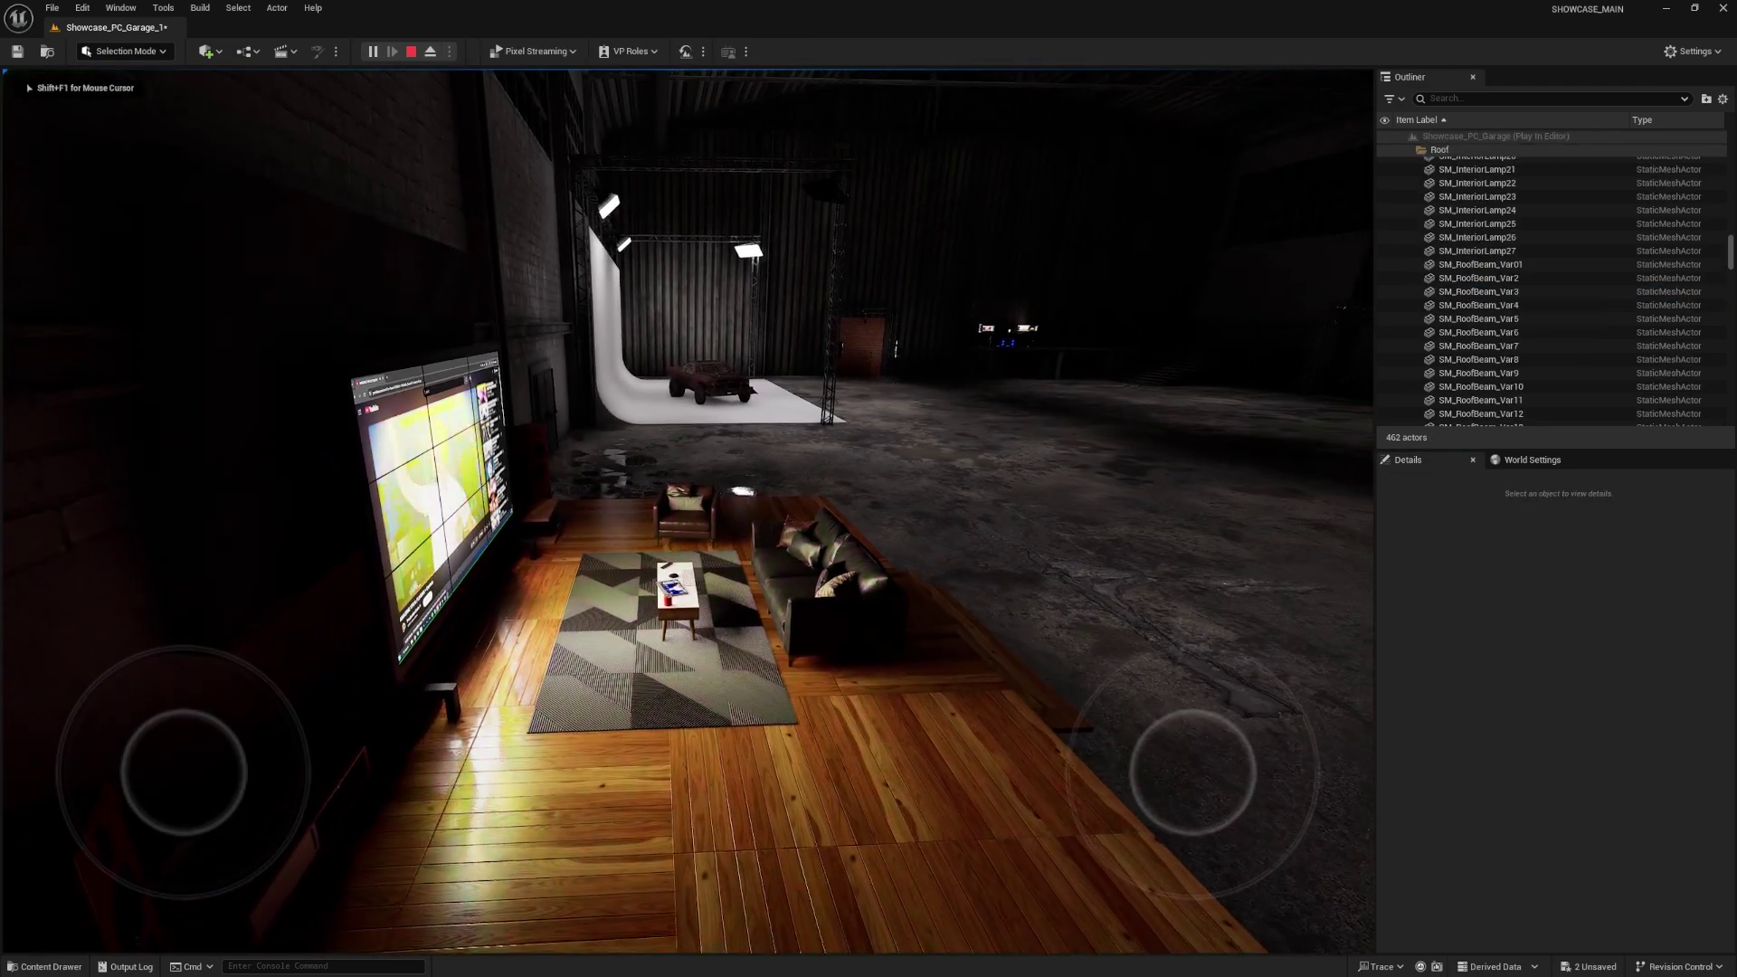
key("a")
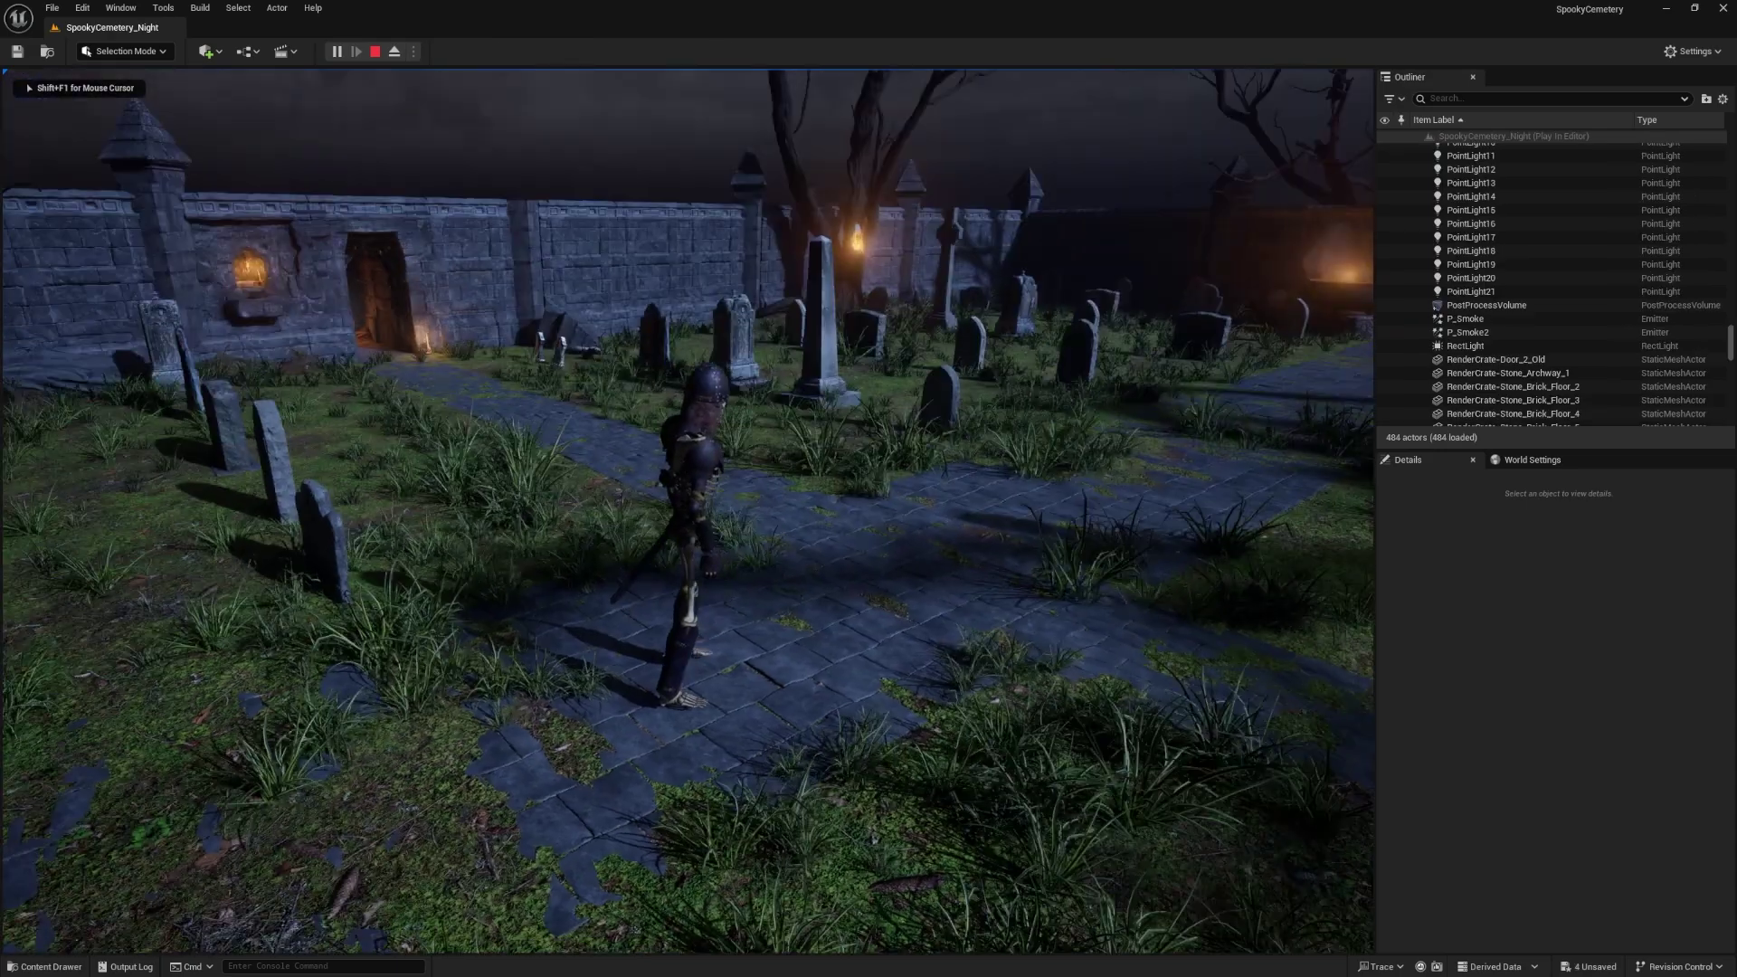
- Walk the skeleton character through the cemetery level to examine the video fire burning in the wall's doorway
key("w")
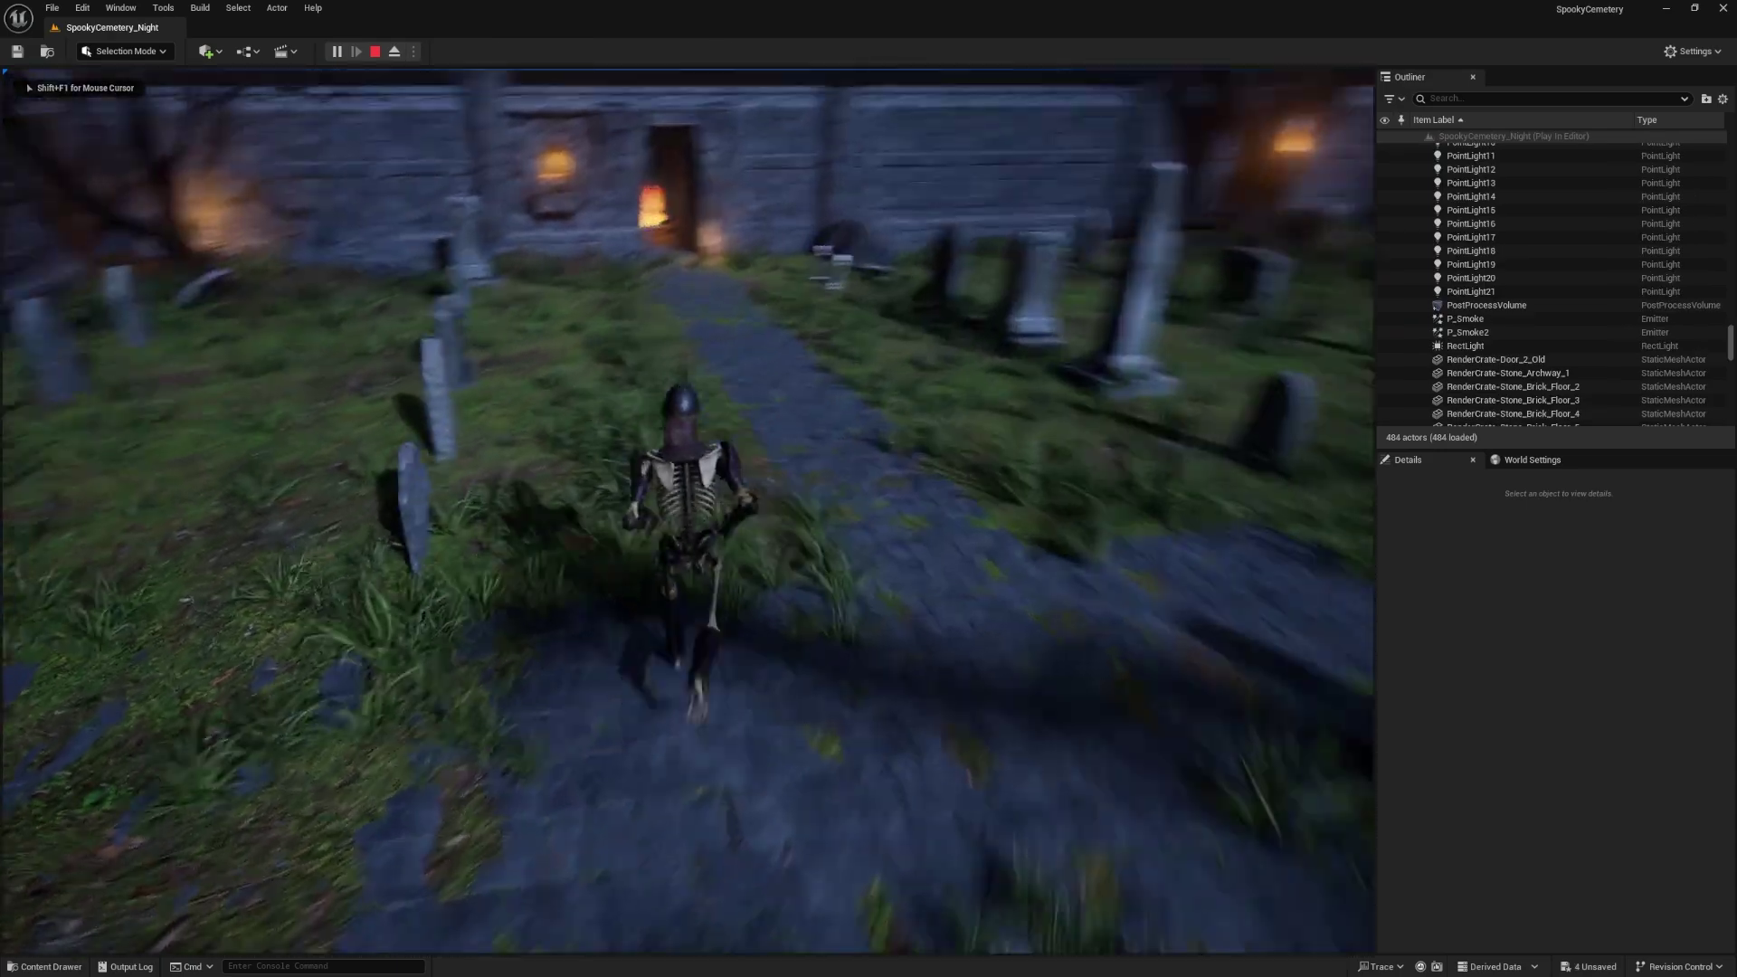
key("s")
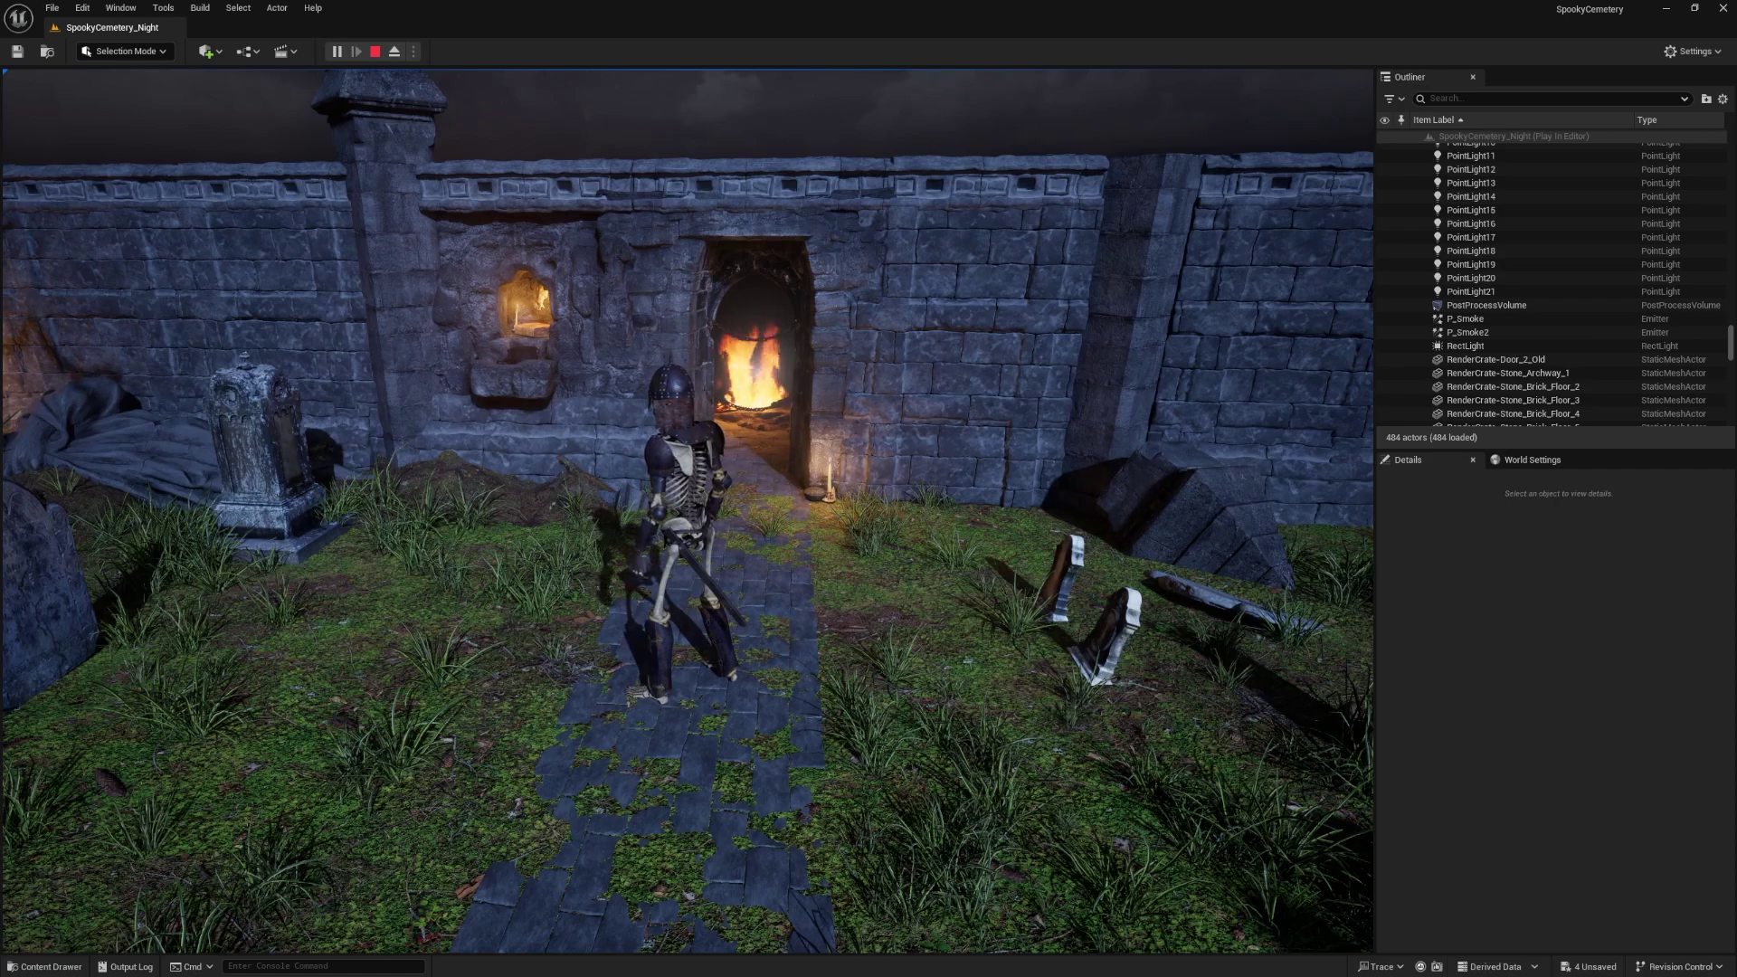
key("w")
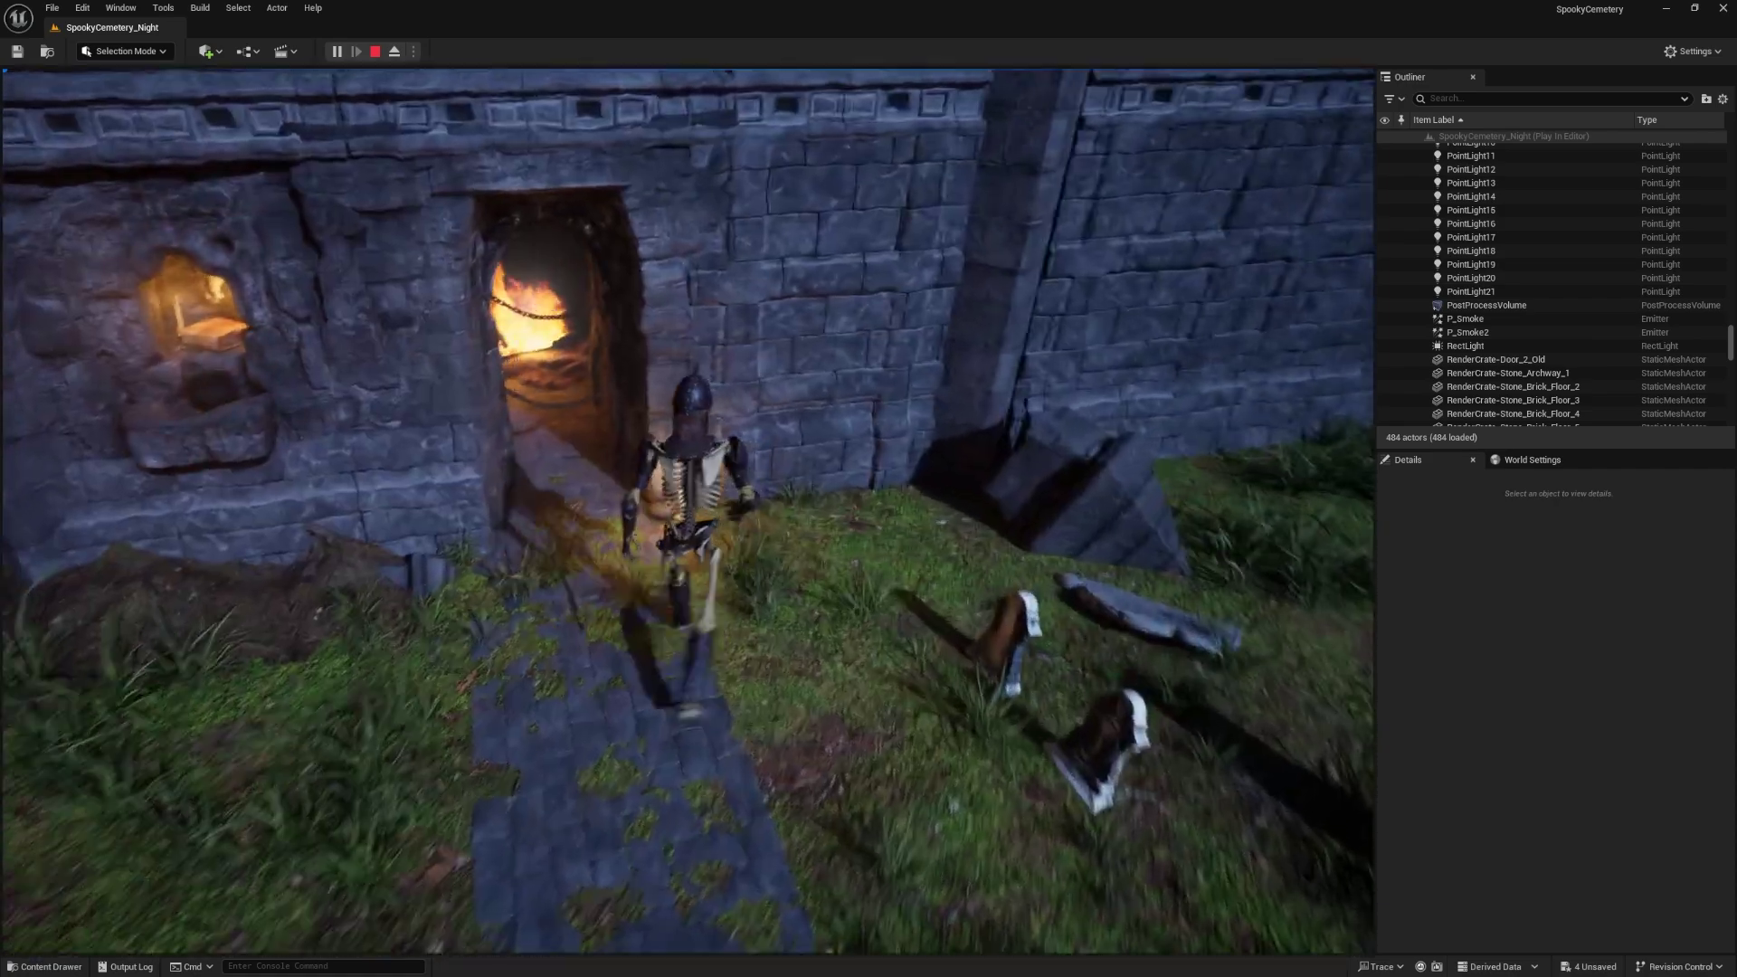
key("d")
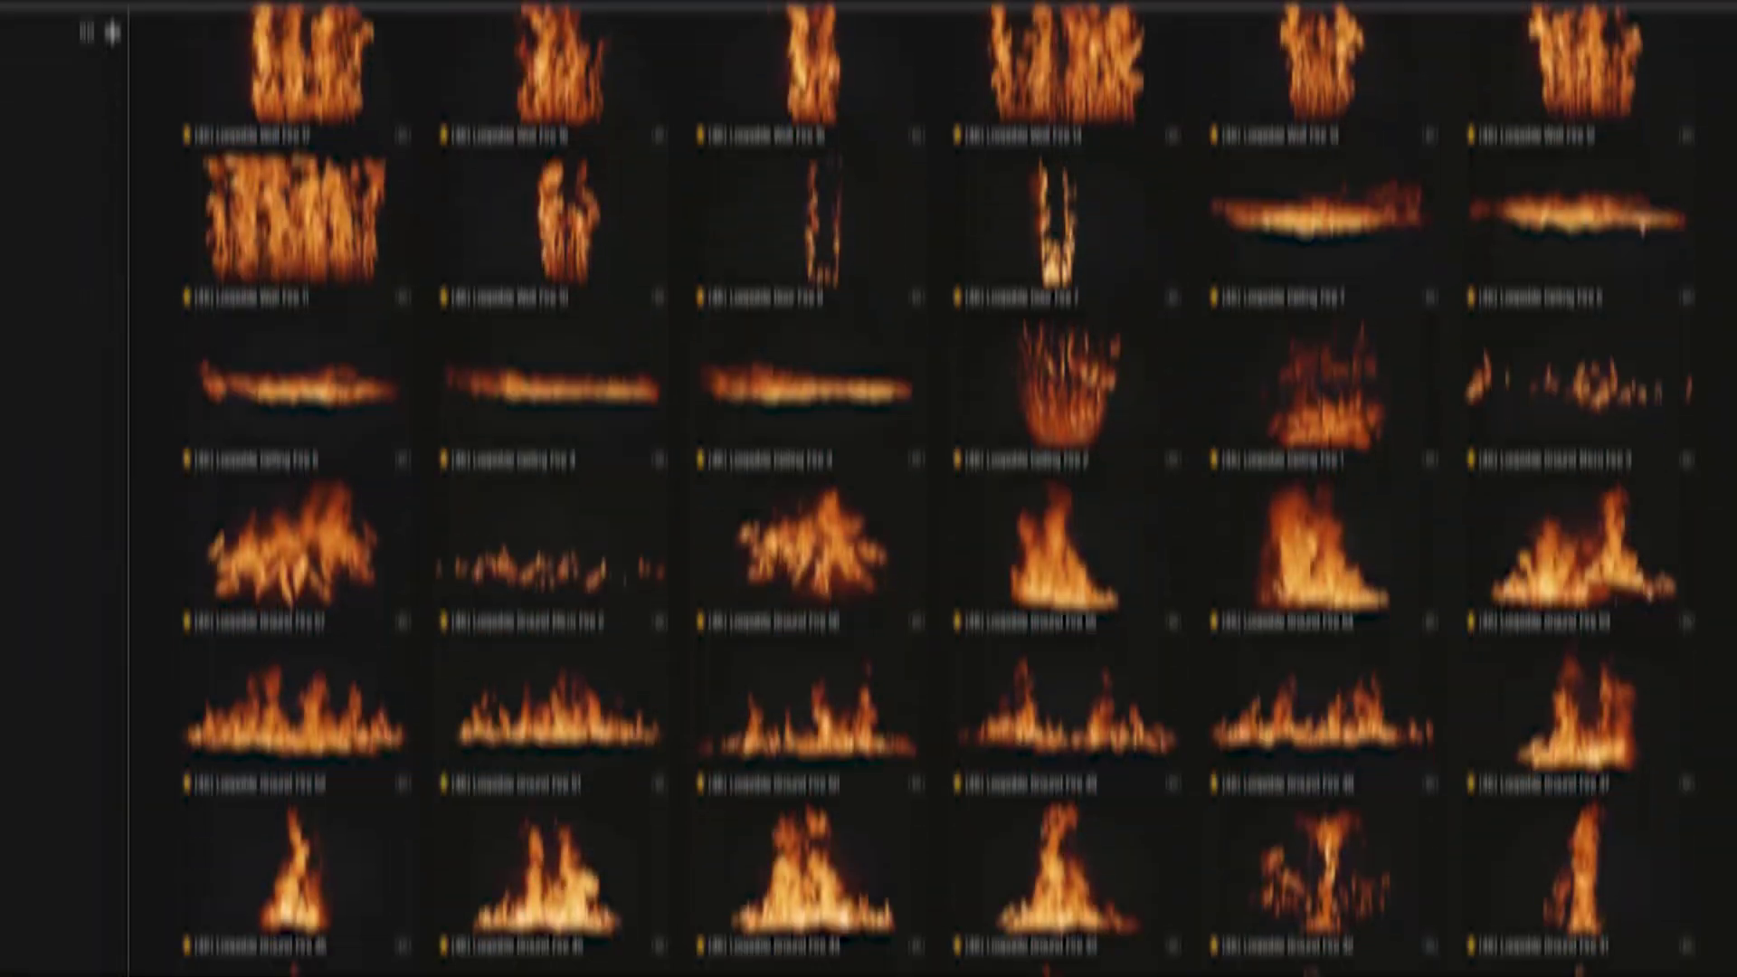
- Browse the library of looping fire clips
scroll(1306, 507, "down", 1)
left_click(1306, 507)
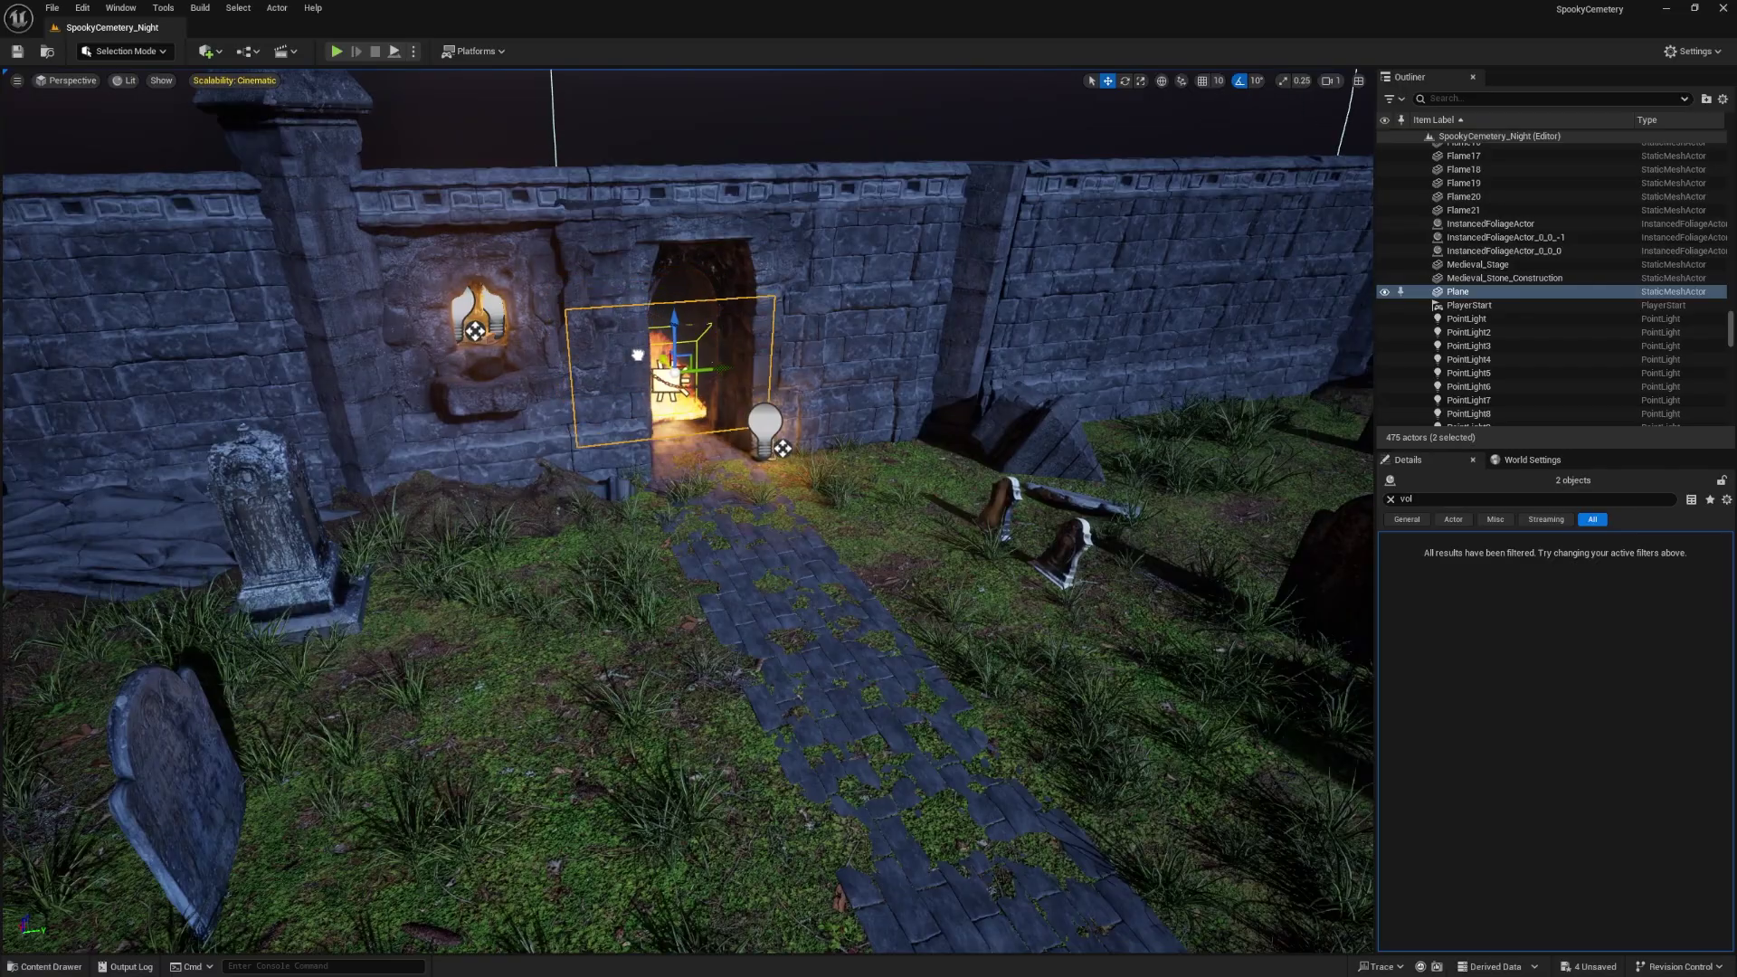
- Move the fire plane and its light out of the doorway onto the stone path, and view them up close
left_click_drag(640, 353, 776, 543)
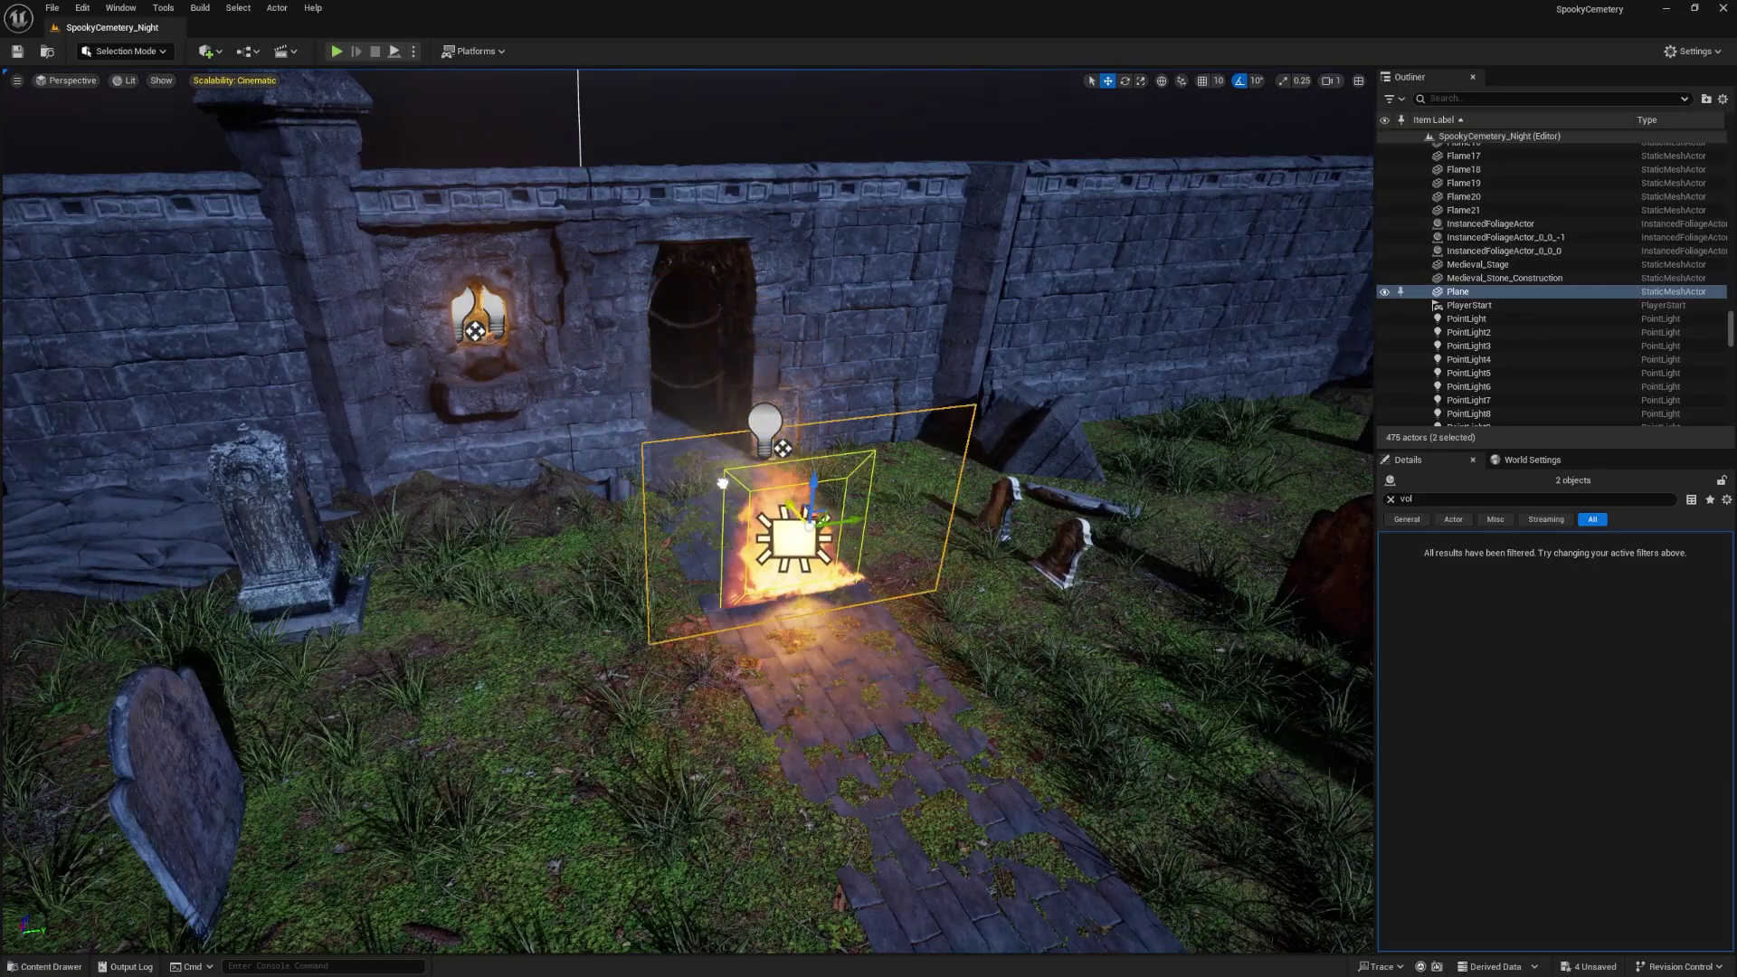
key("f")
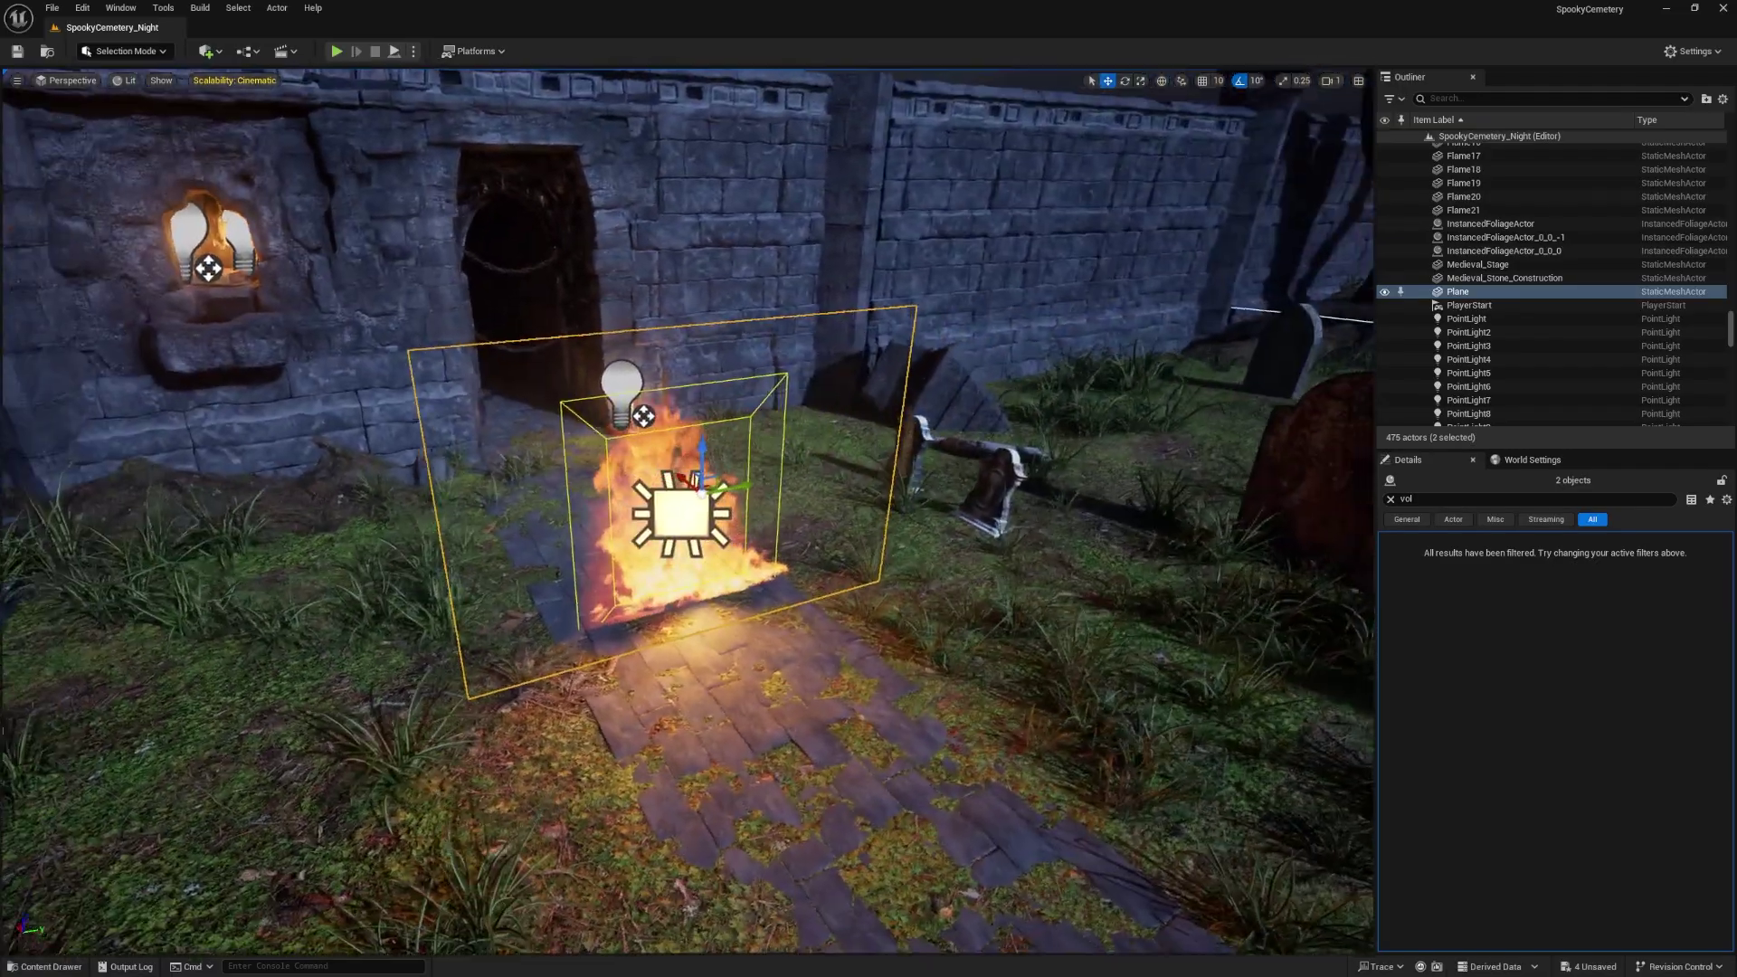
left_click_drag(617, 593, 571, 592, "alt")
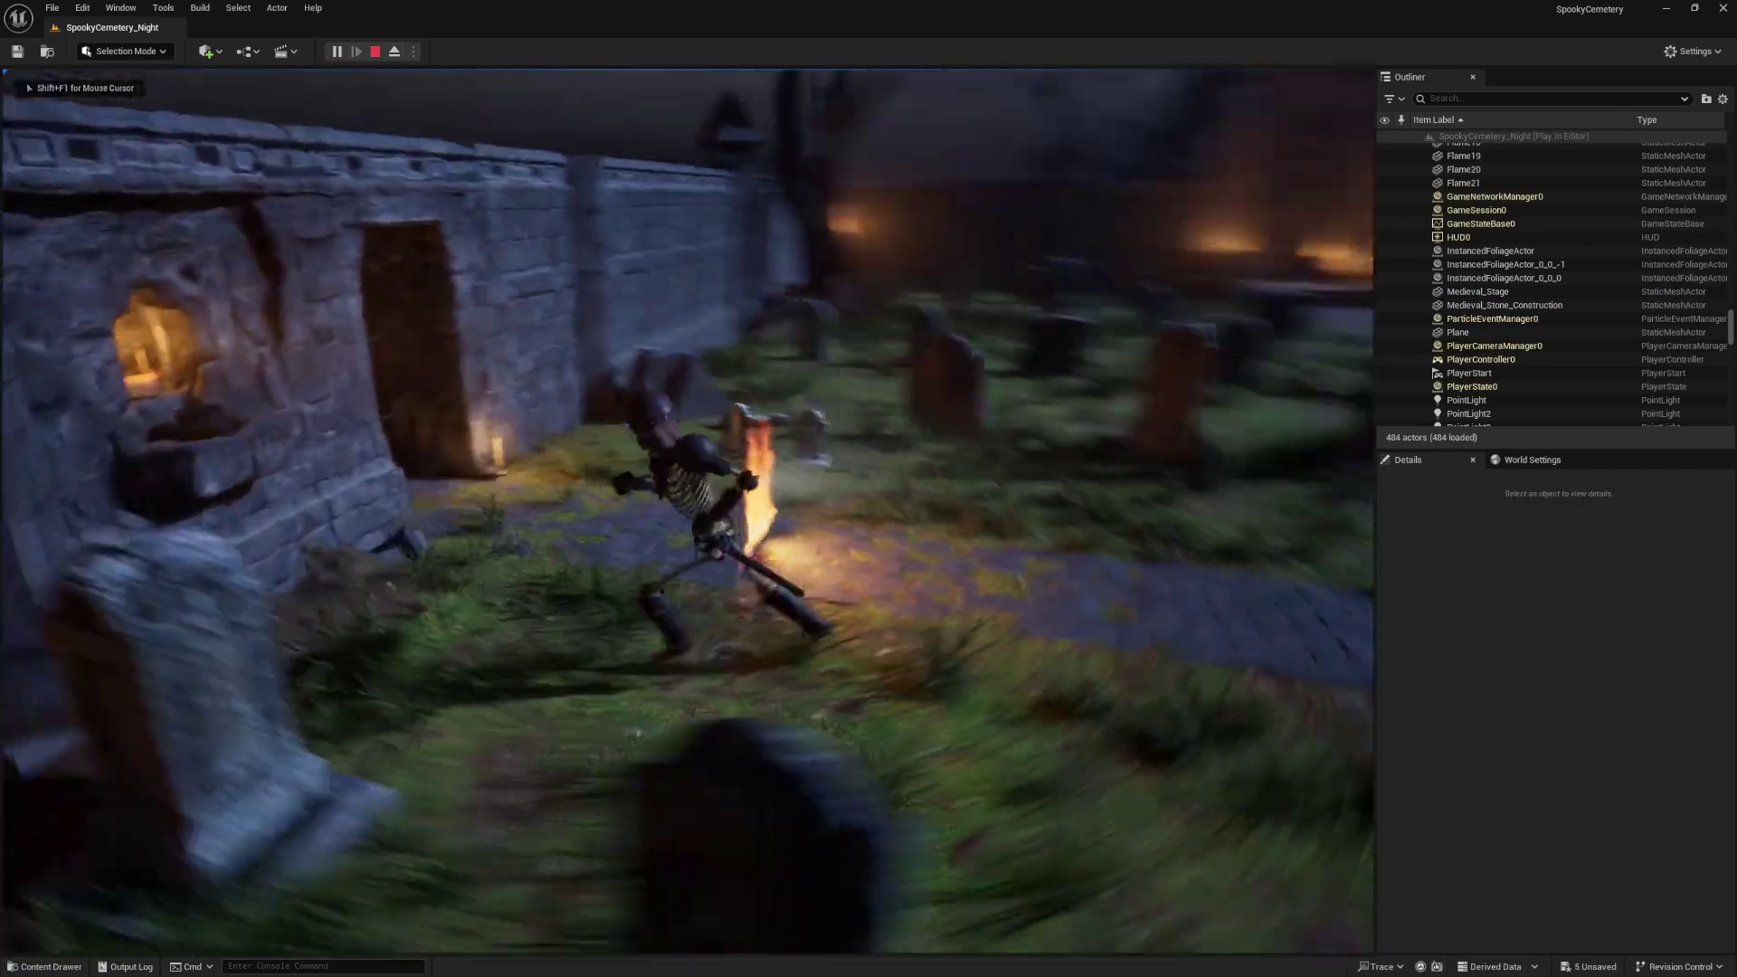
- Run the character around the fire on the path to check its light from several sides, and stop the session
key("w")
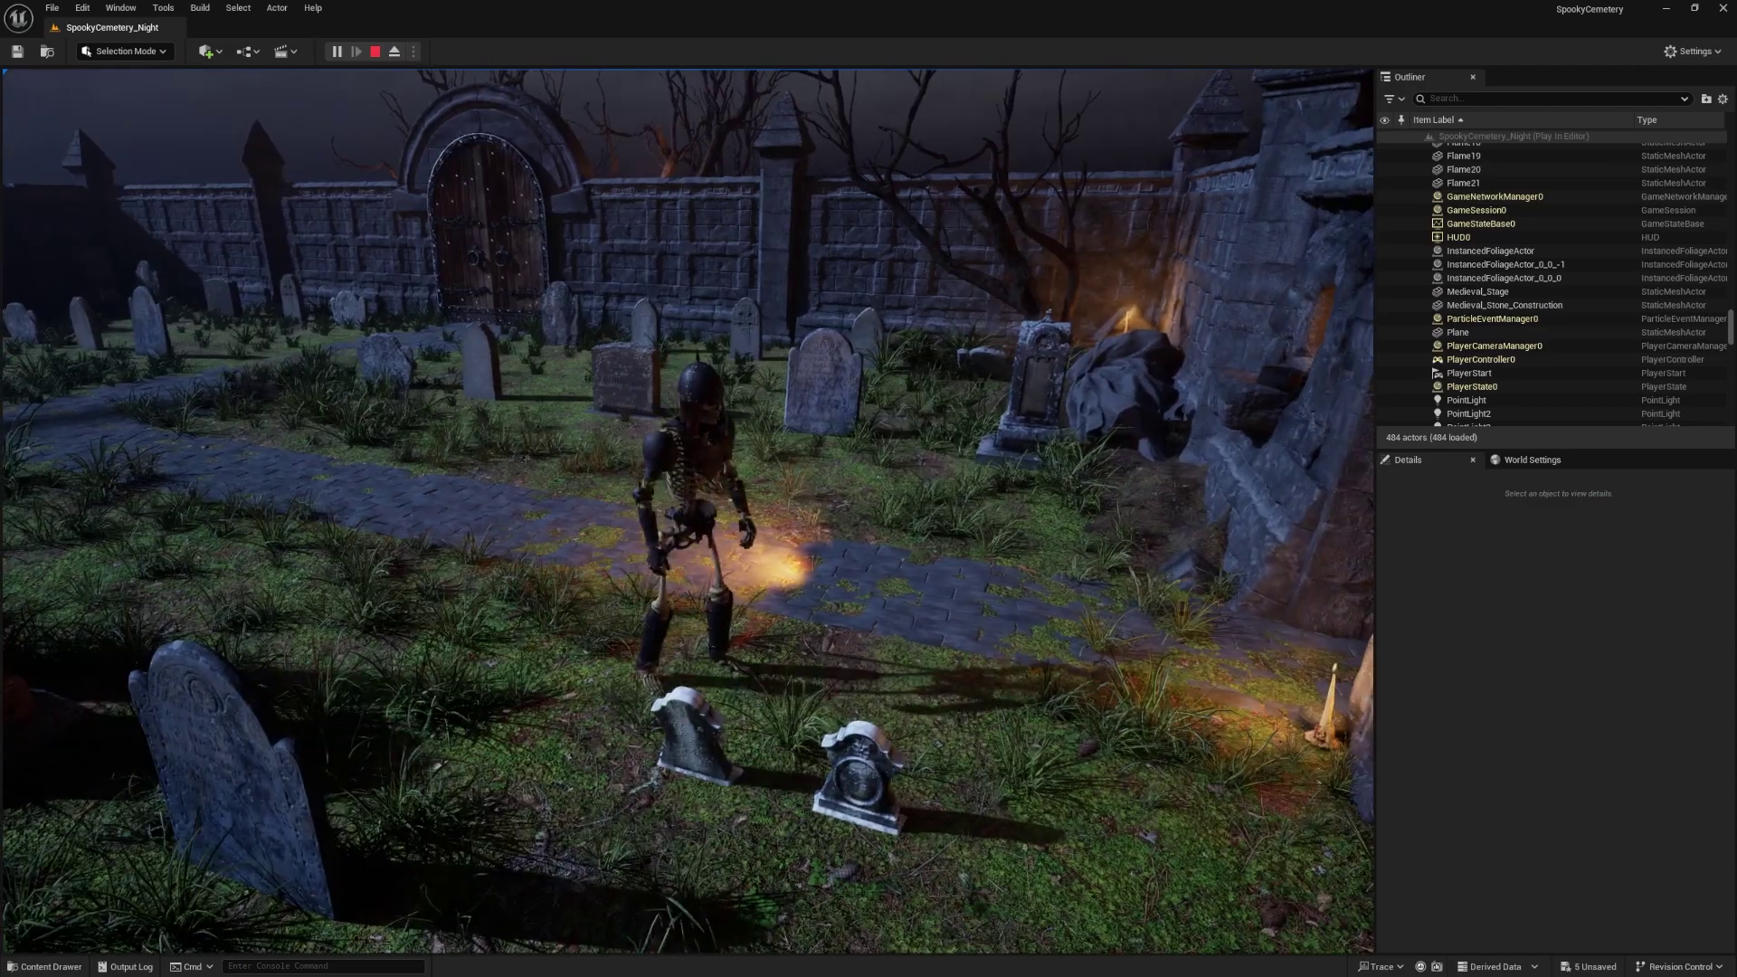
key("w")
key("a")
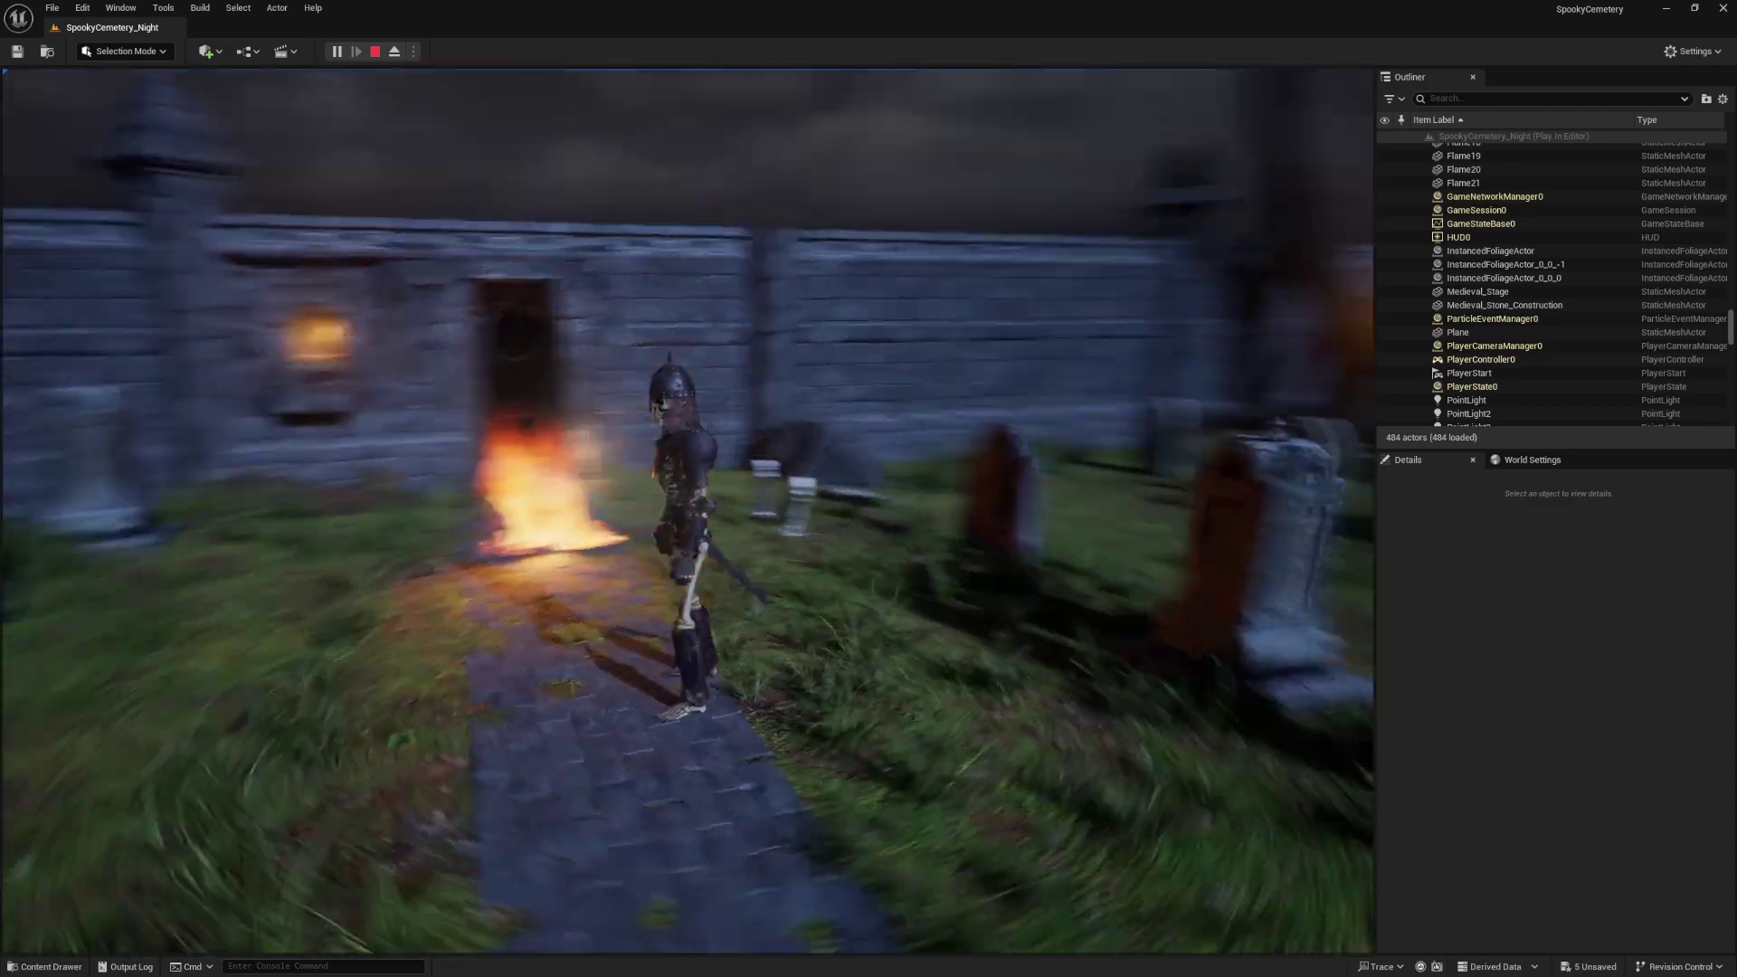
key("Escape")
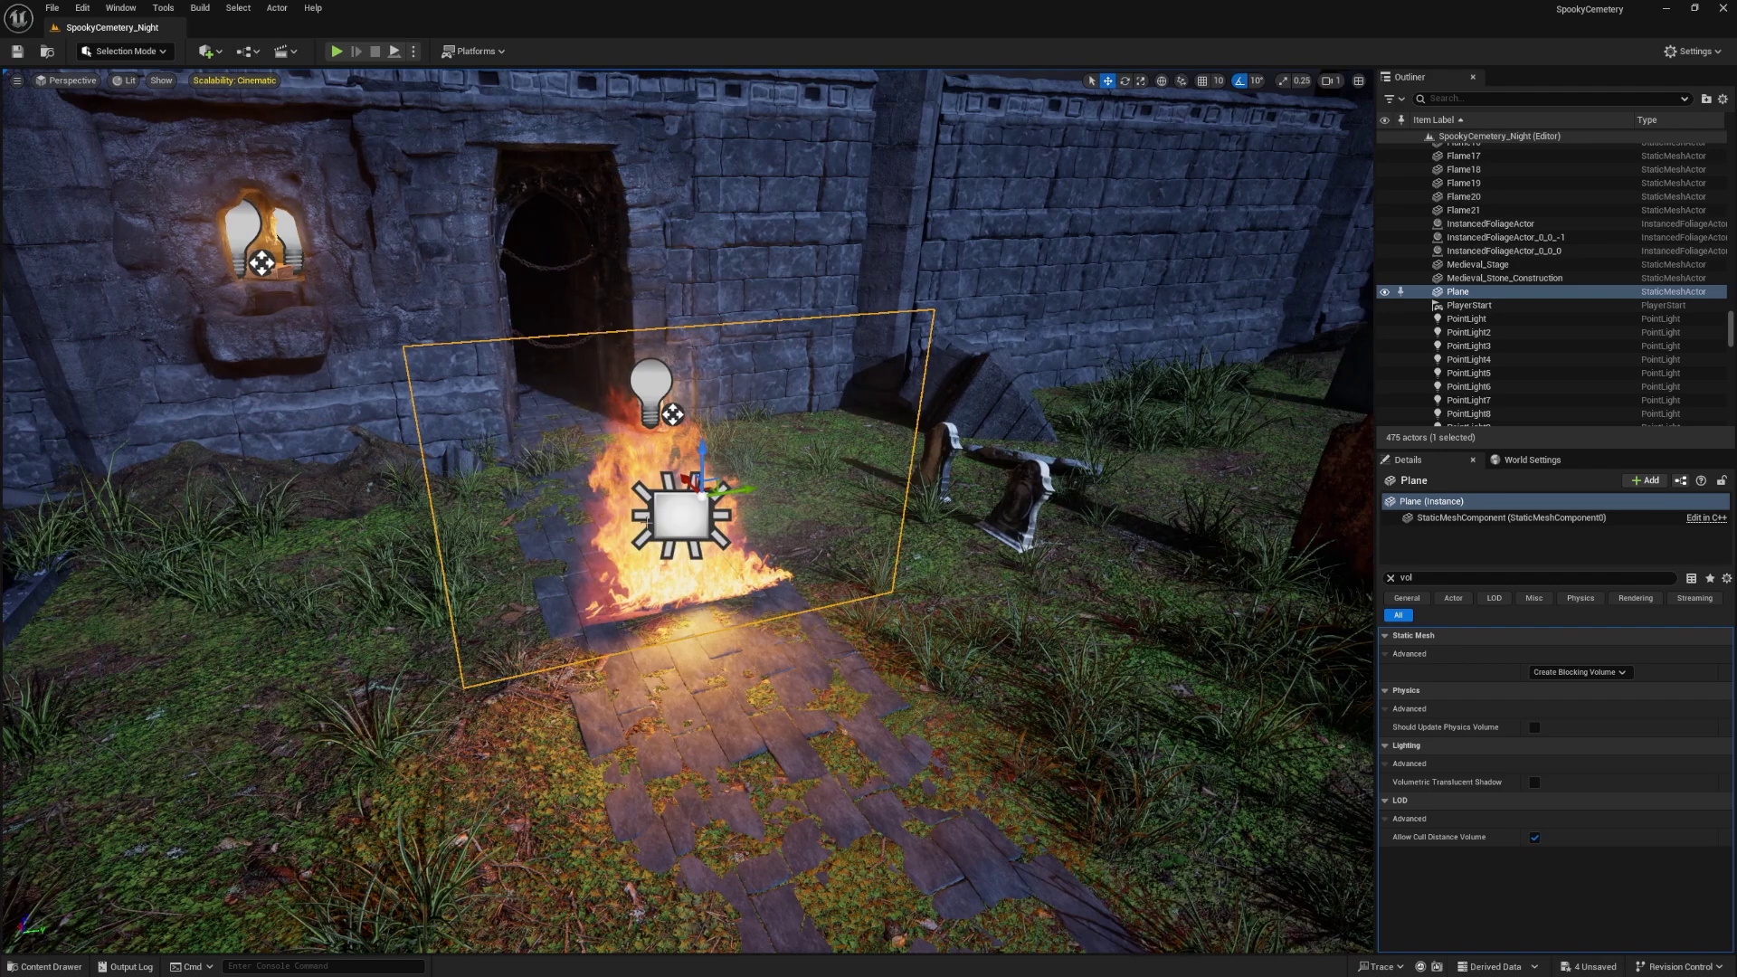
- Open the FireClip_Player_Video_Mat material from the MediaClips folder, inspect its node connections and blend mode, and leave the material editor
key("ctrl+space")
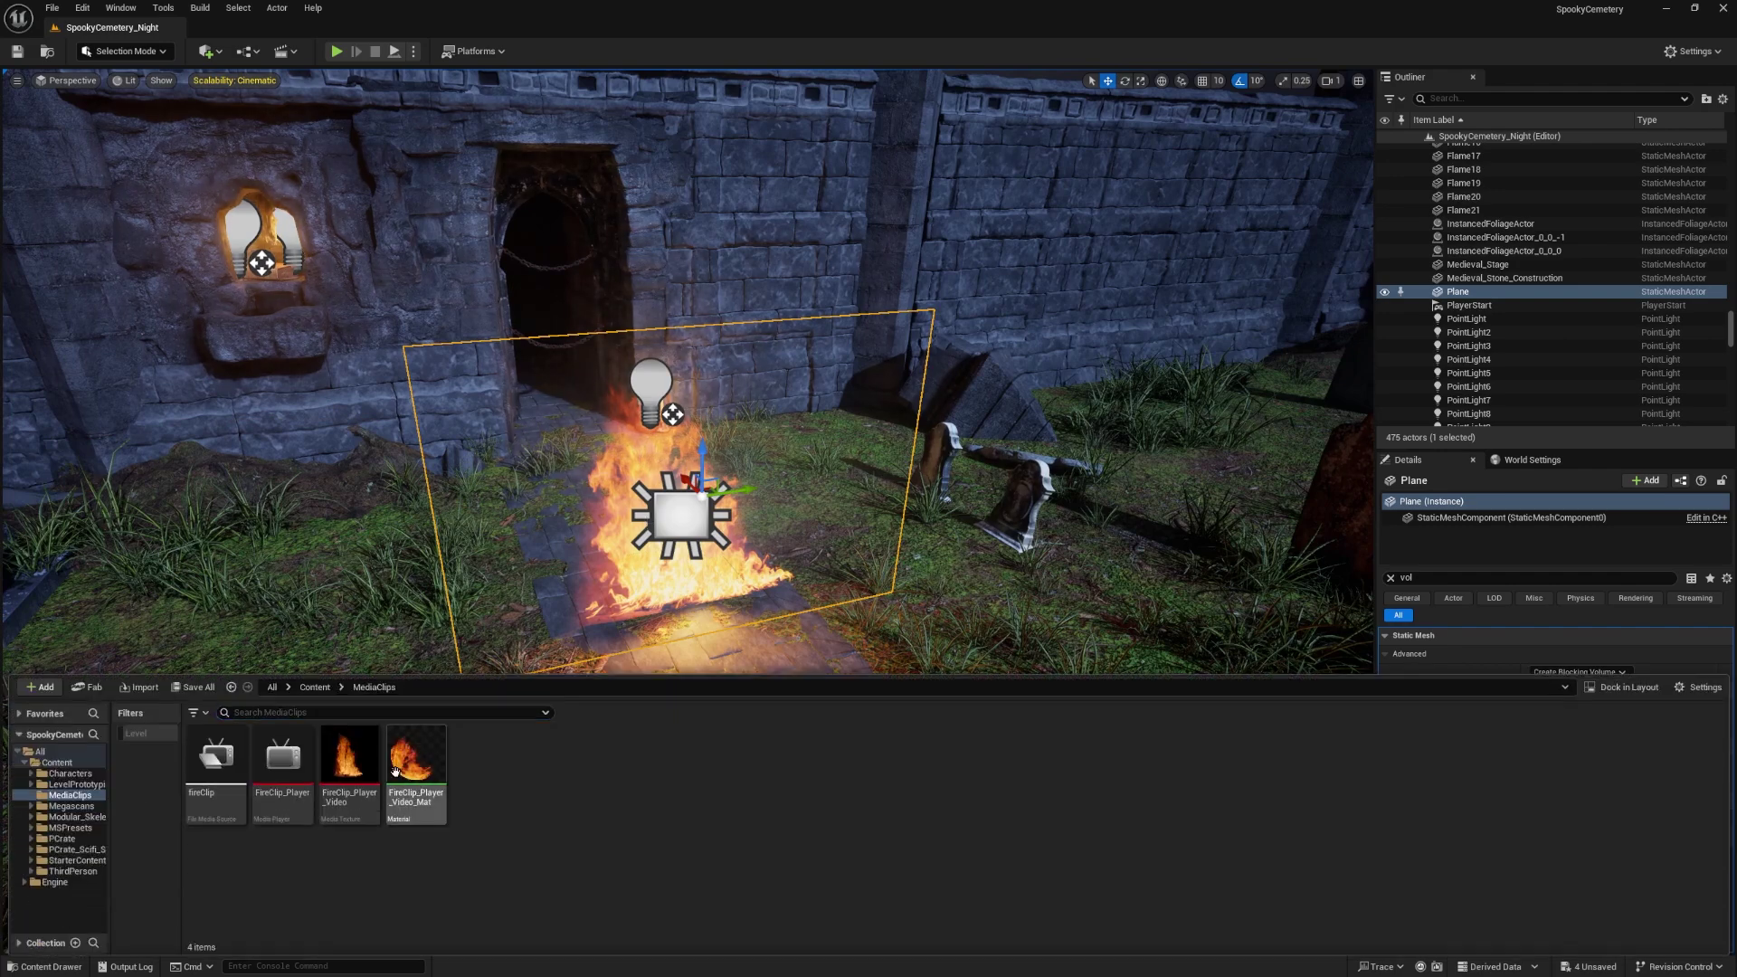
double_click(413, 774)
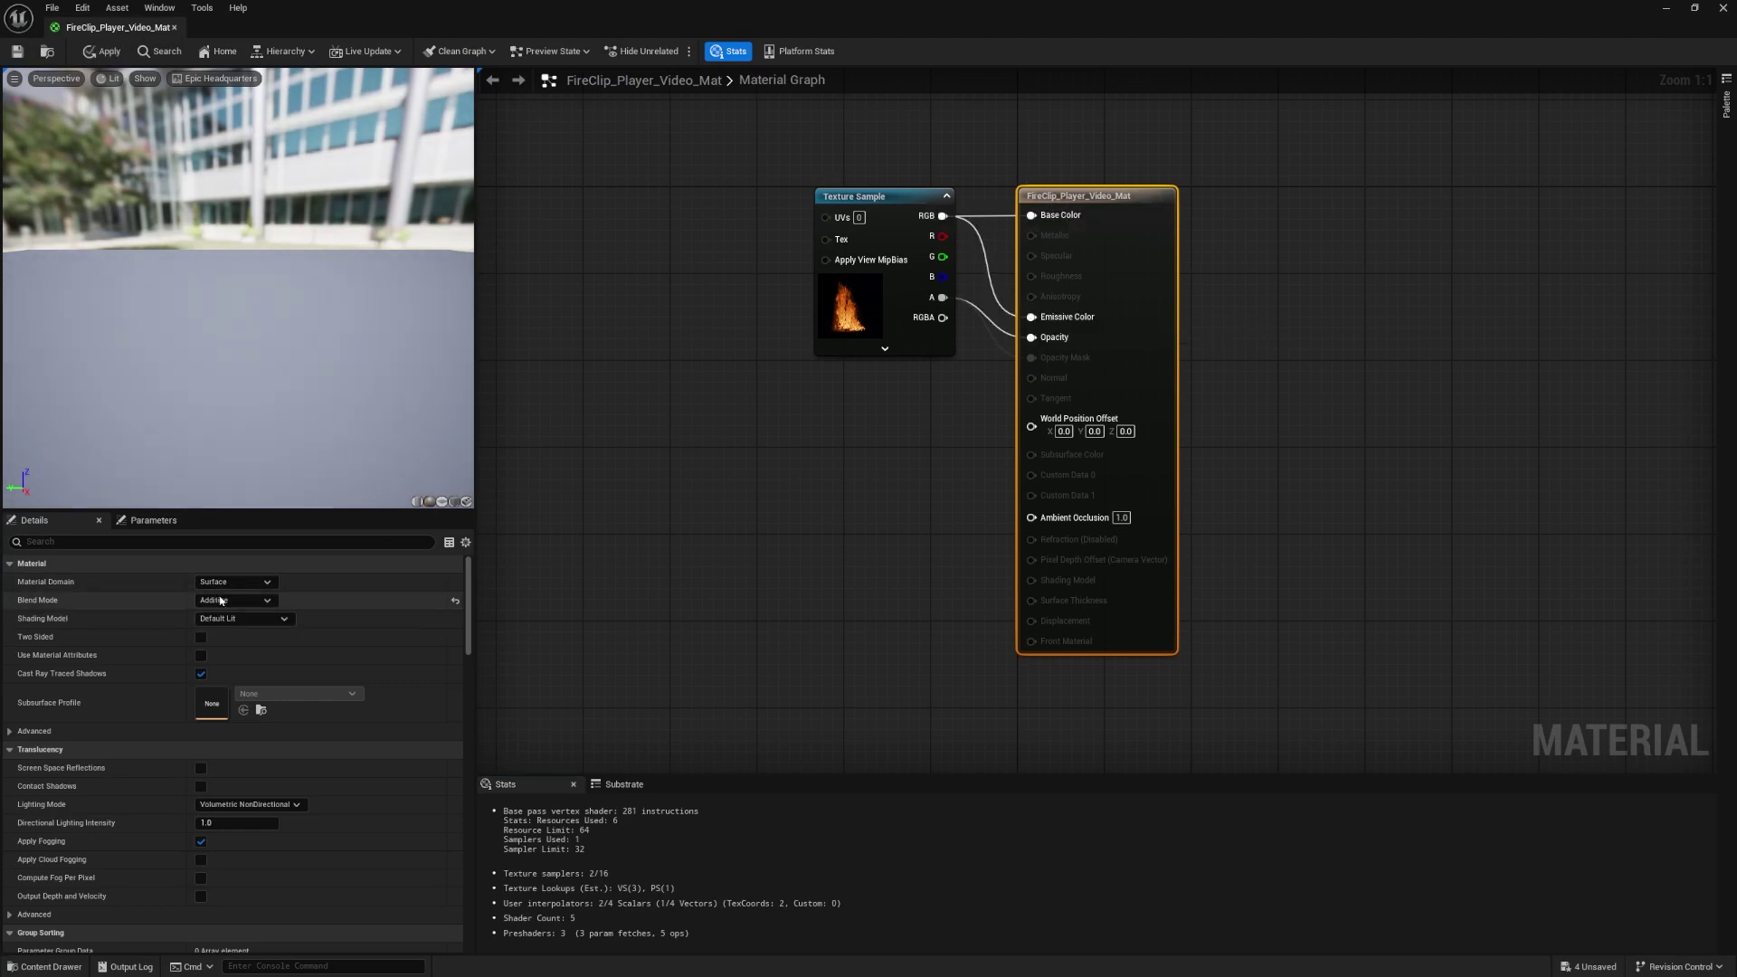
left_click(177, 28)
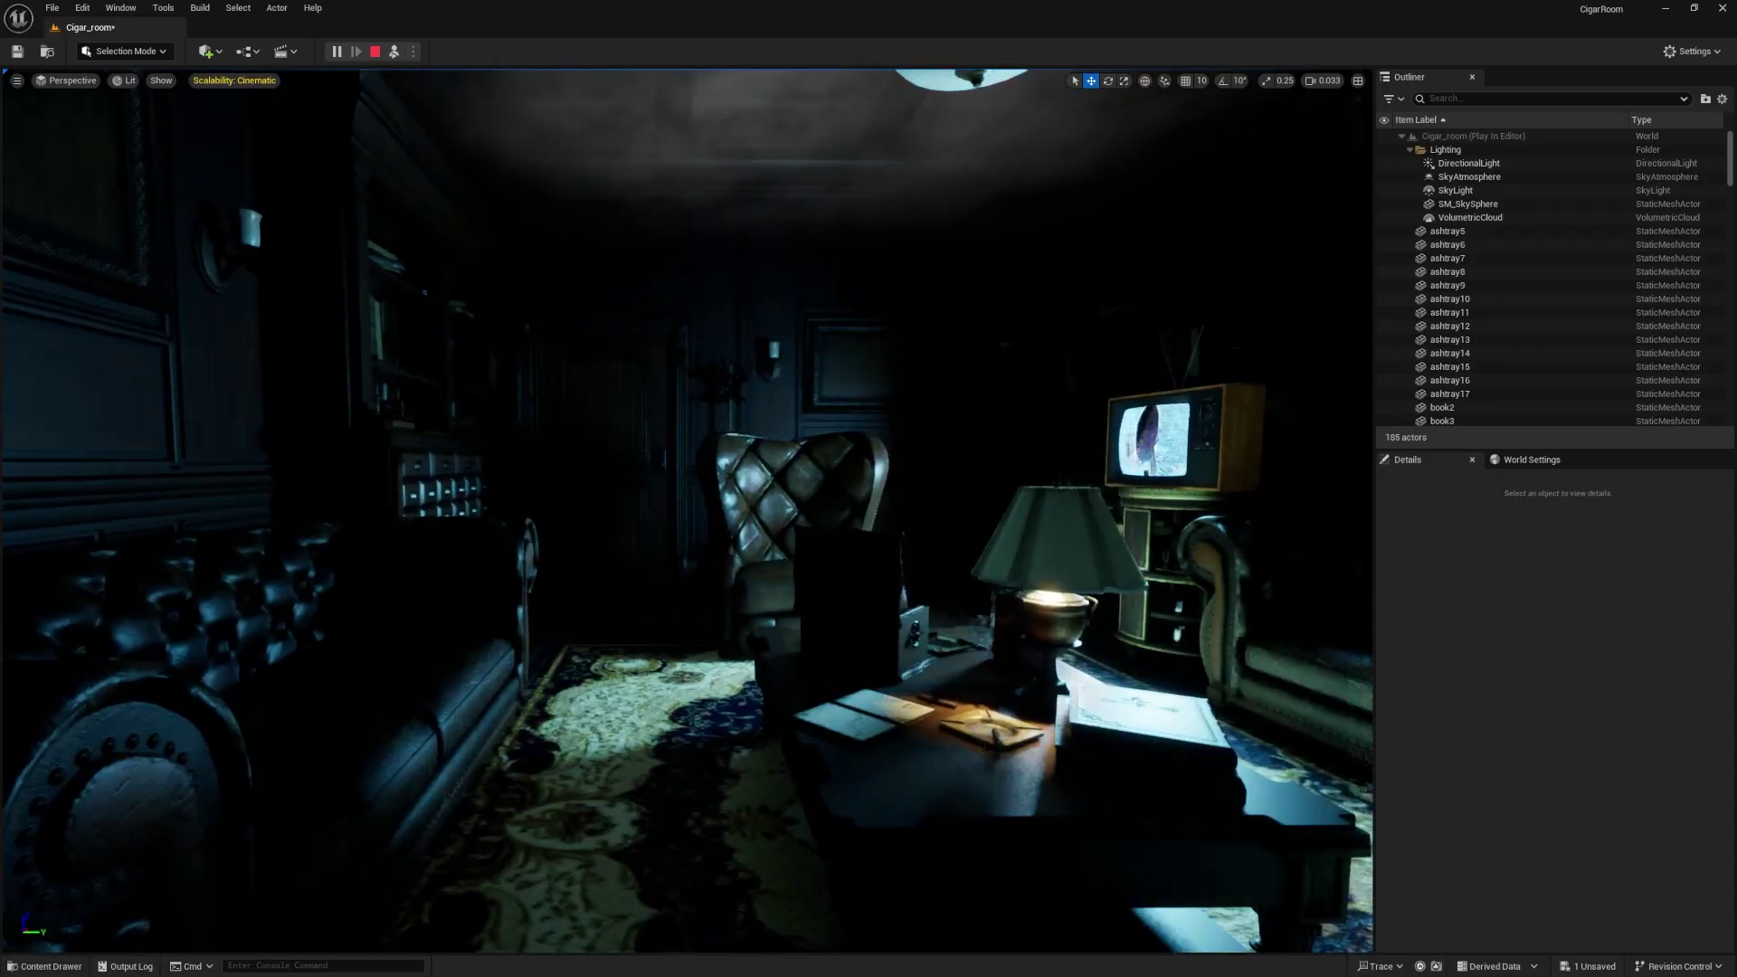
key("d")
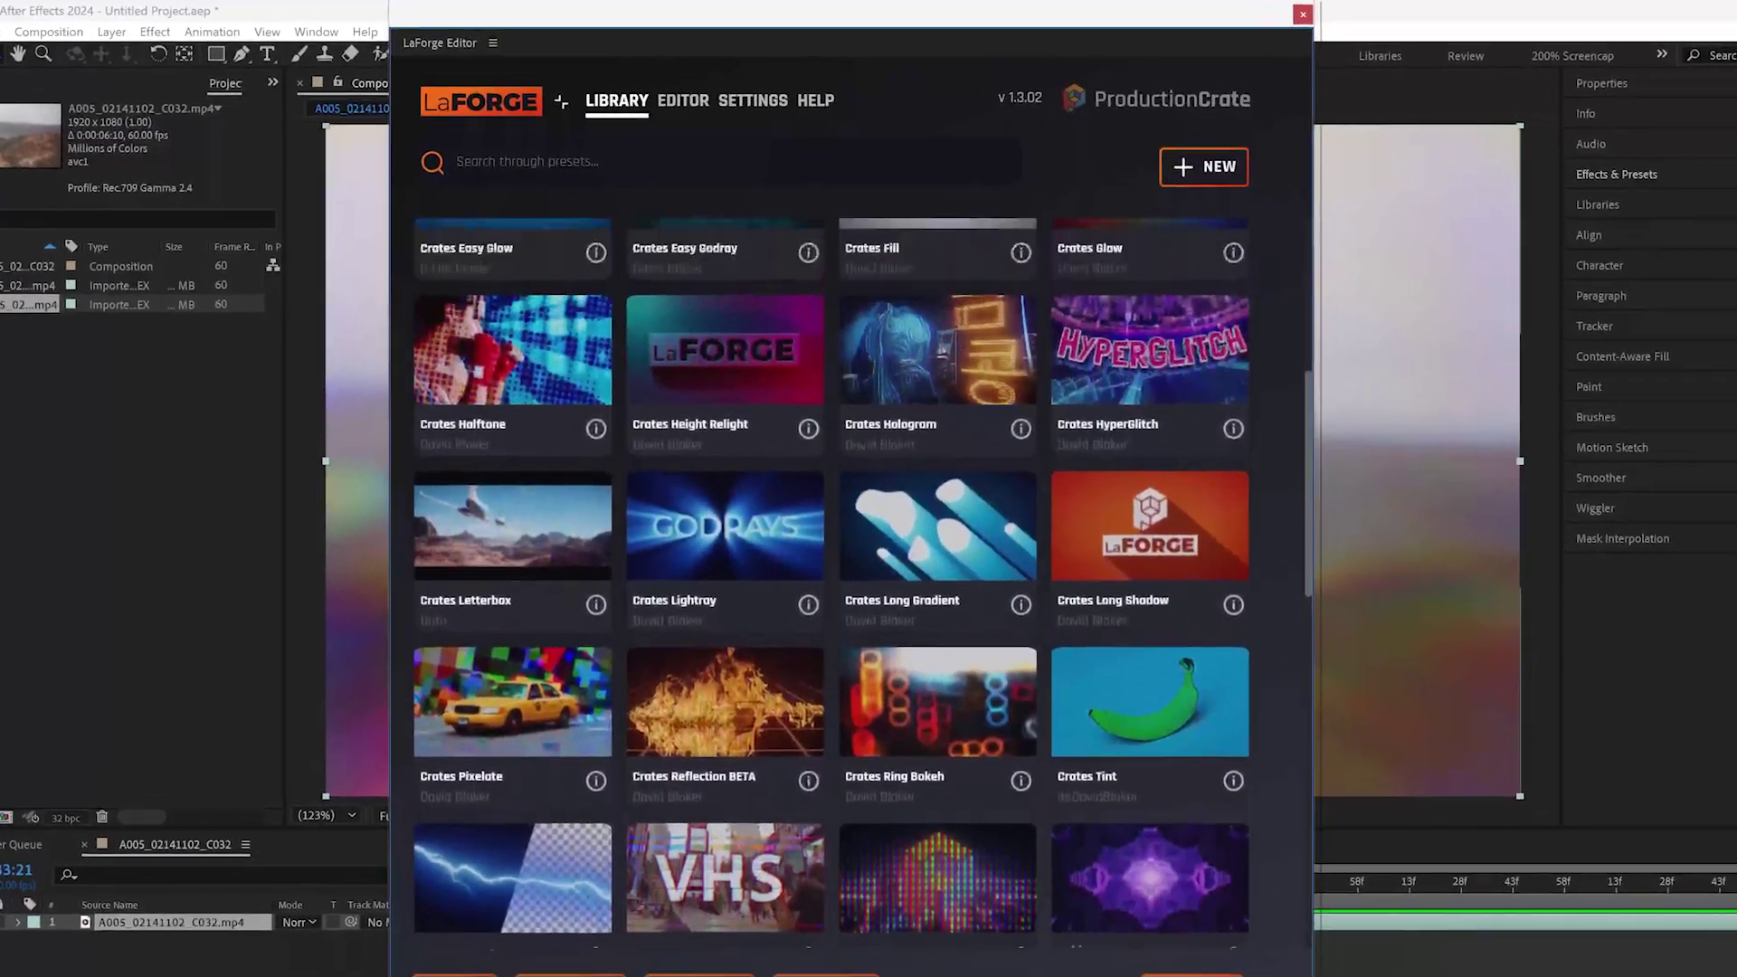
scroll(850, 579, "up", 6)
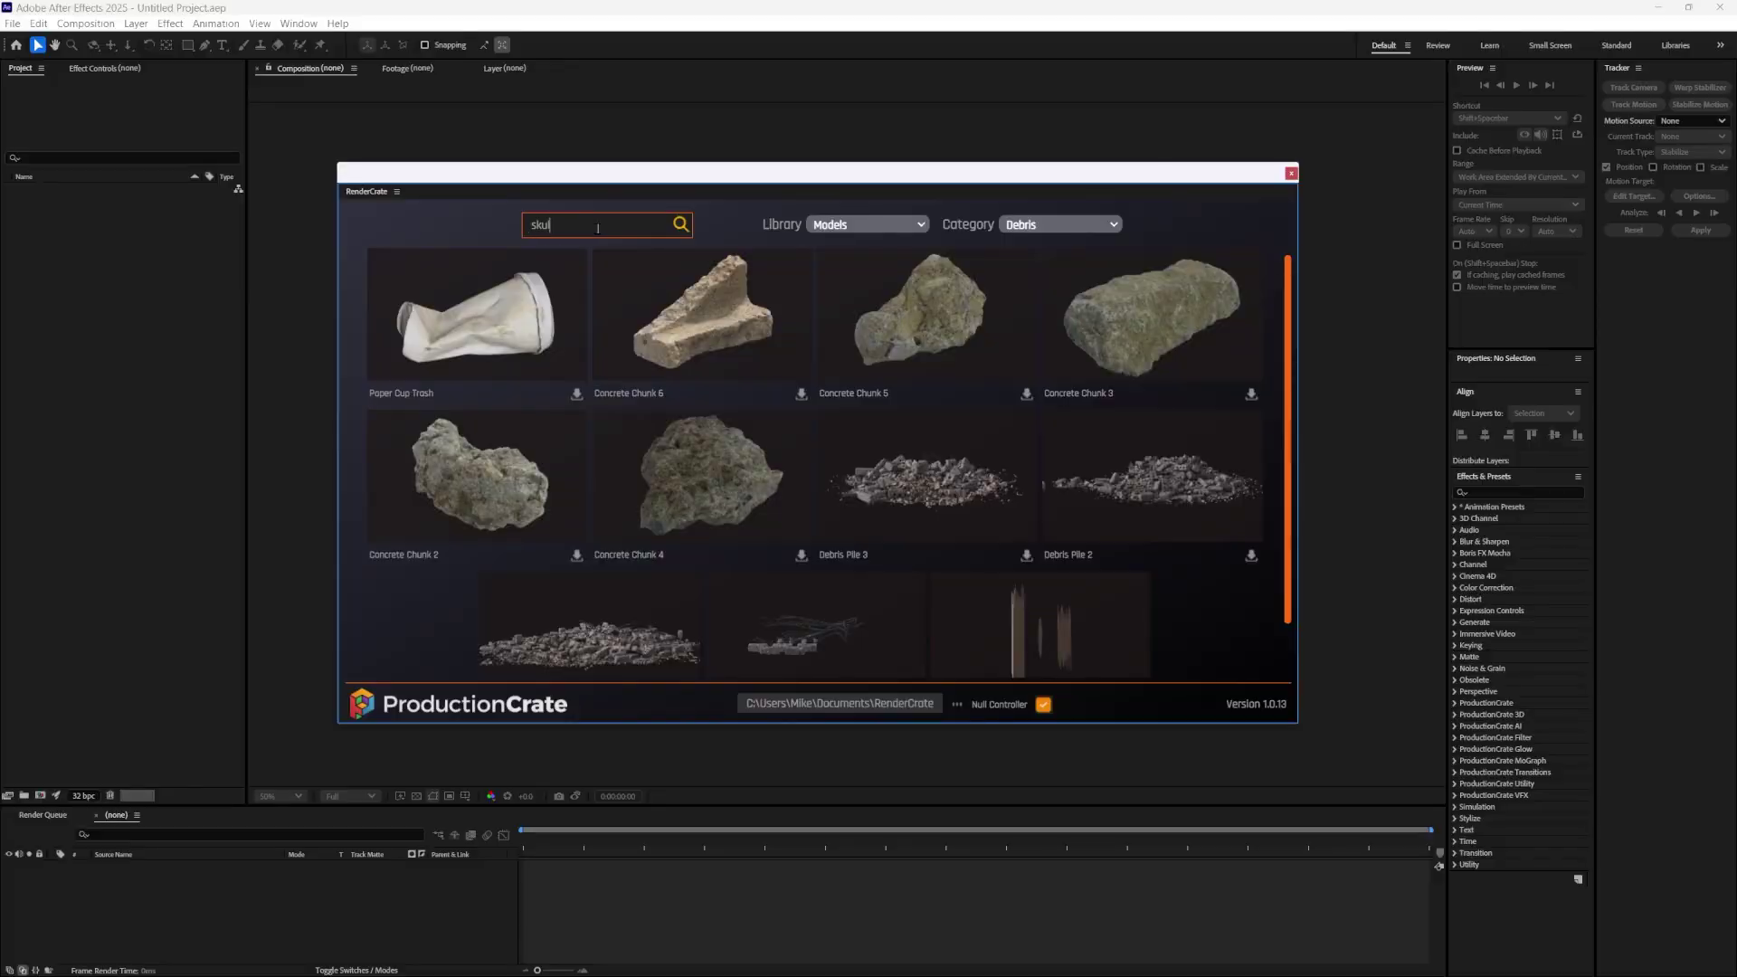
- In After Effects, search the RenderCrate models for "skull", import Skull Model And Textures, and return the composition's playhead to the start
key("Return")
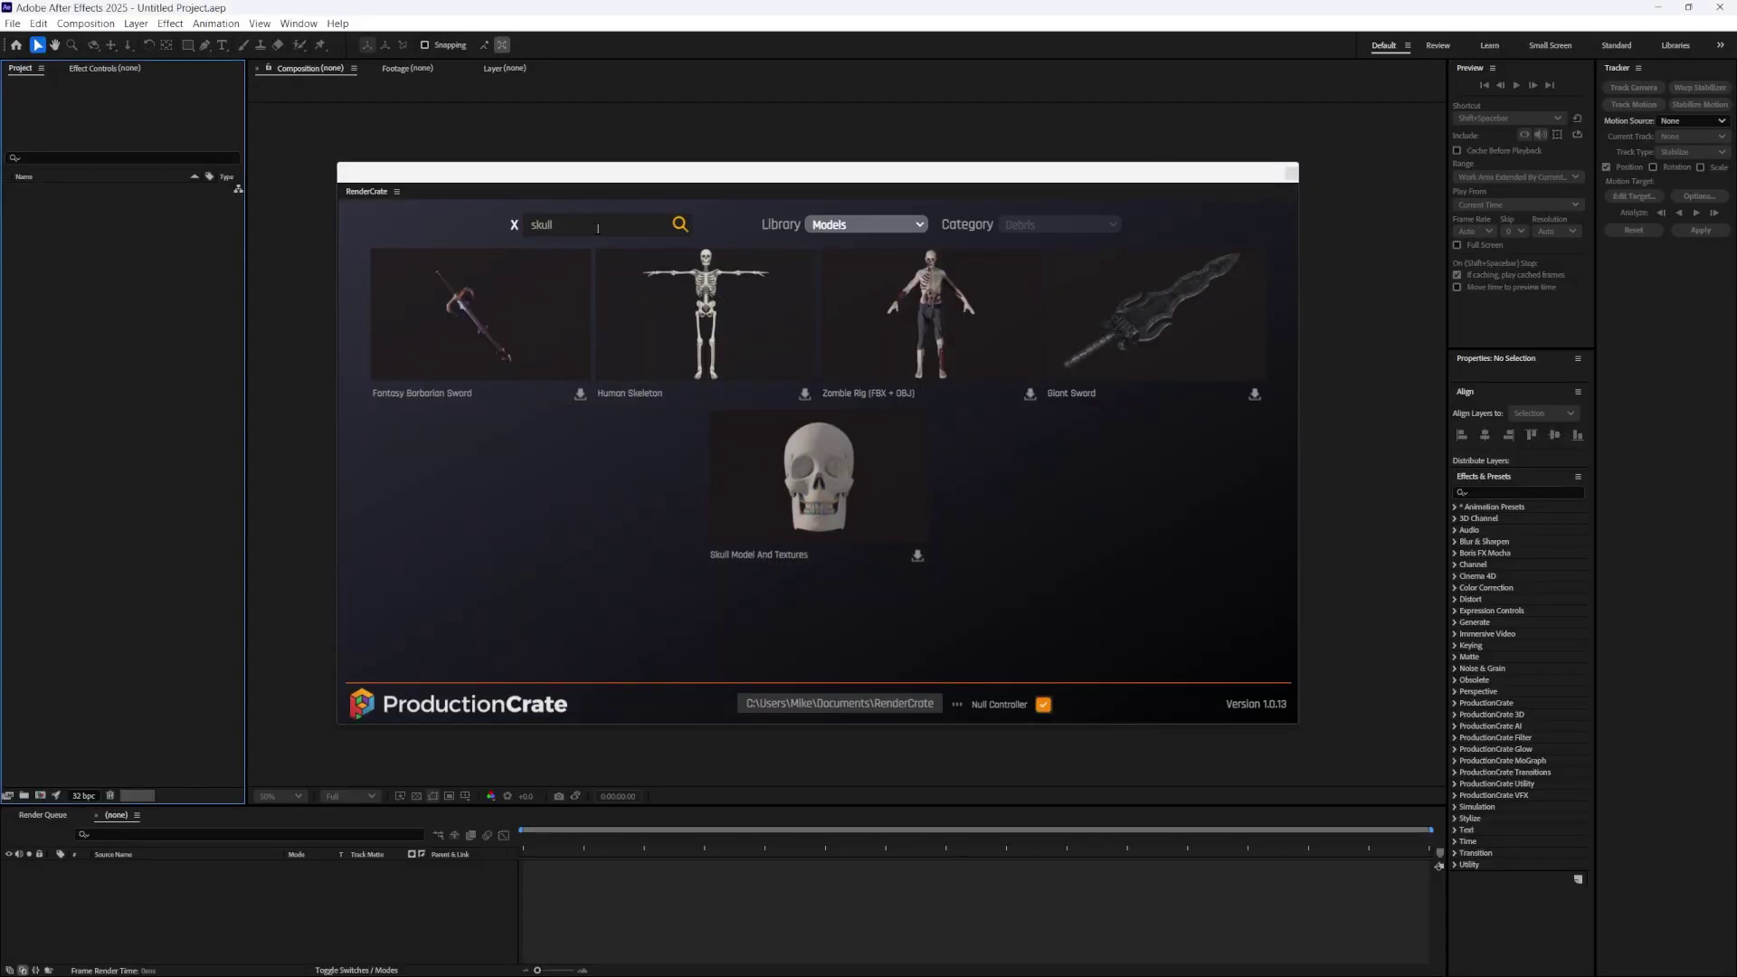
left_click(831, 486)
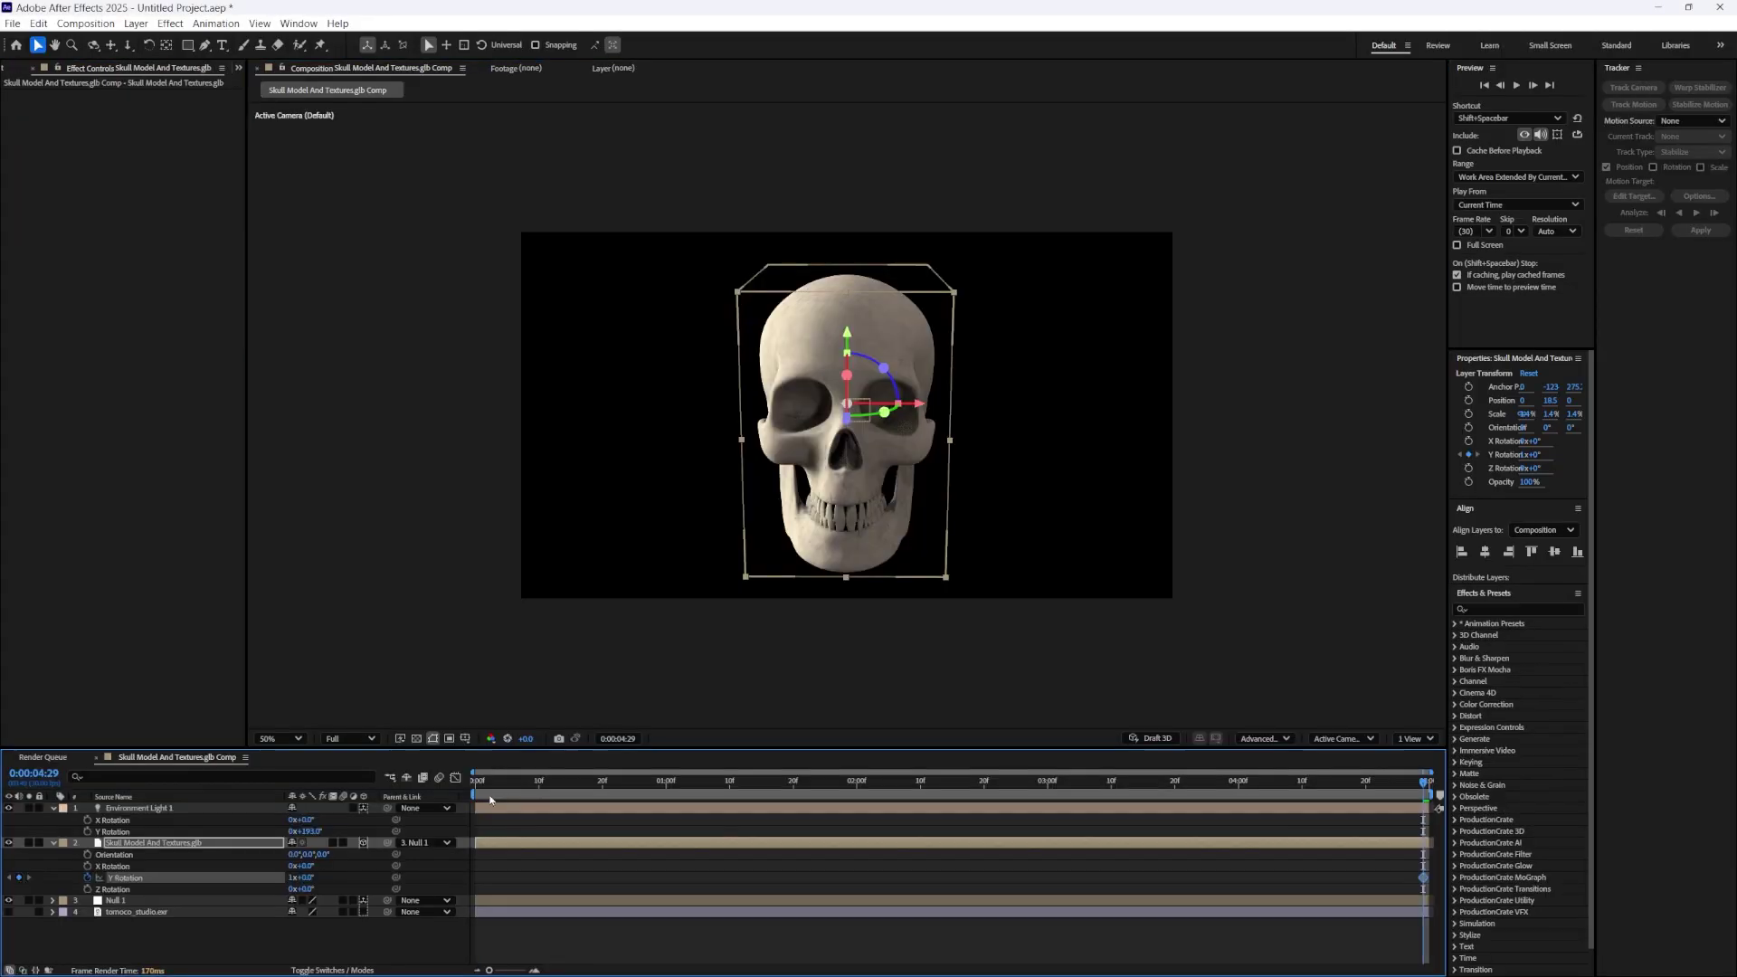
left_click(476, 783)
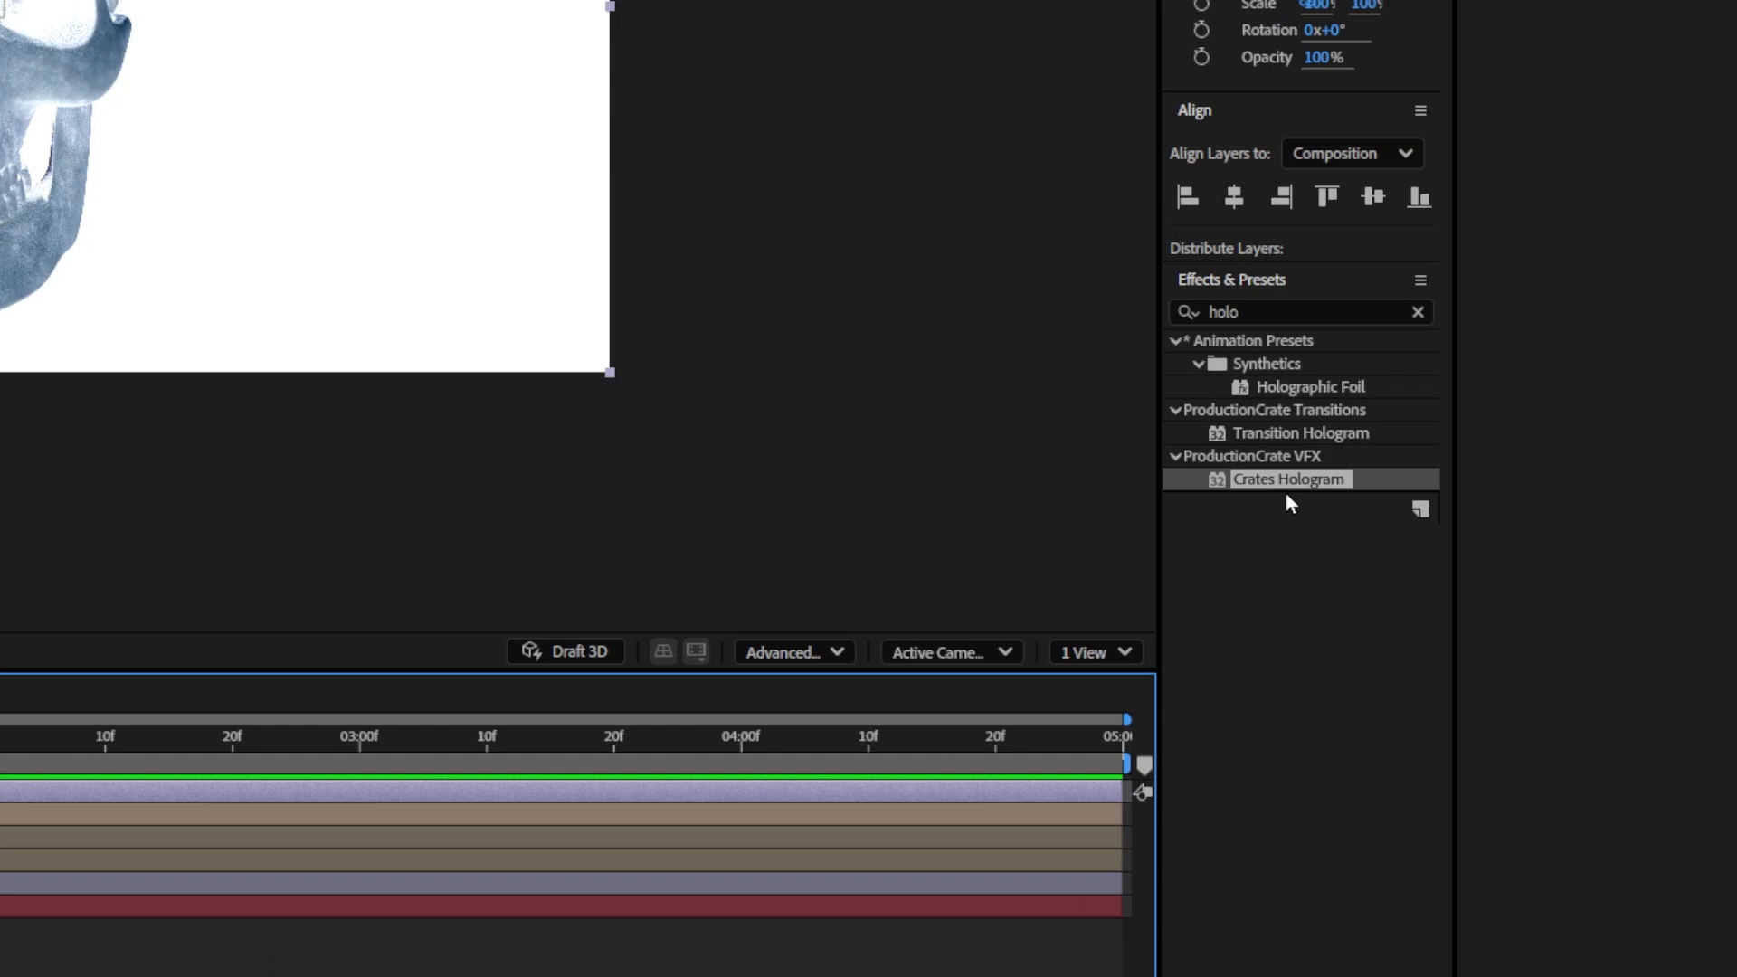
- Apply the Crates Hologram and Crates HyperGlitch effects to the adjustment layer above the skull
left_click_drag(1288, 488, 1089, 794)
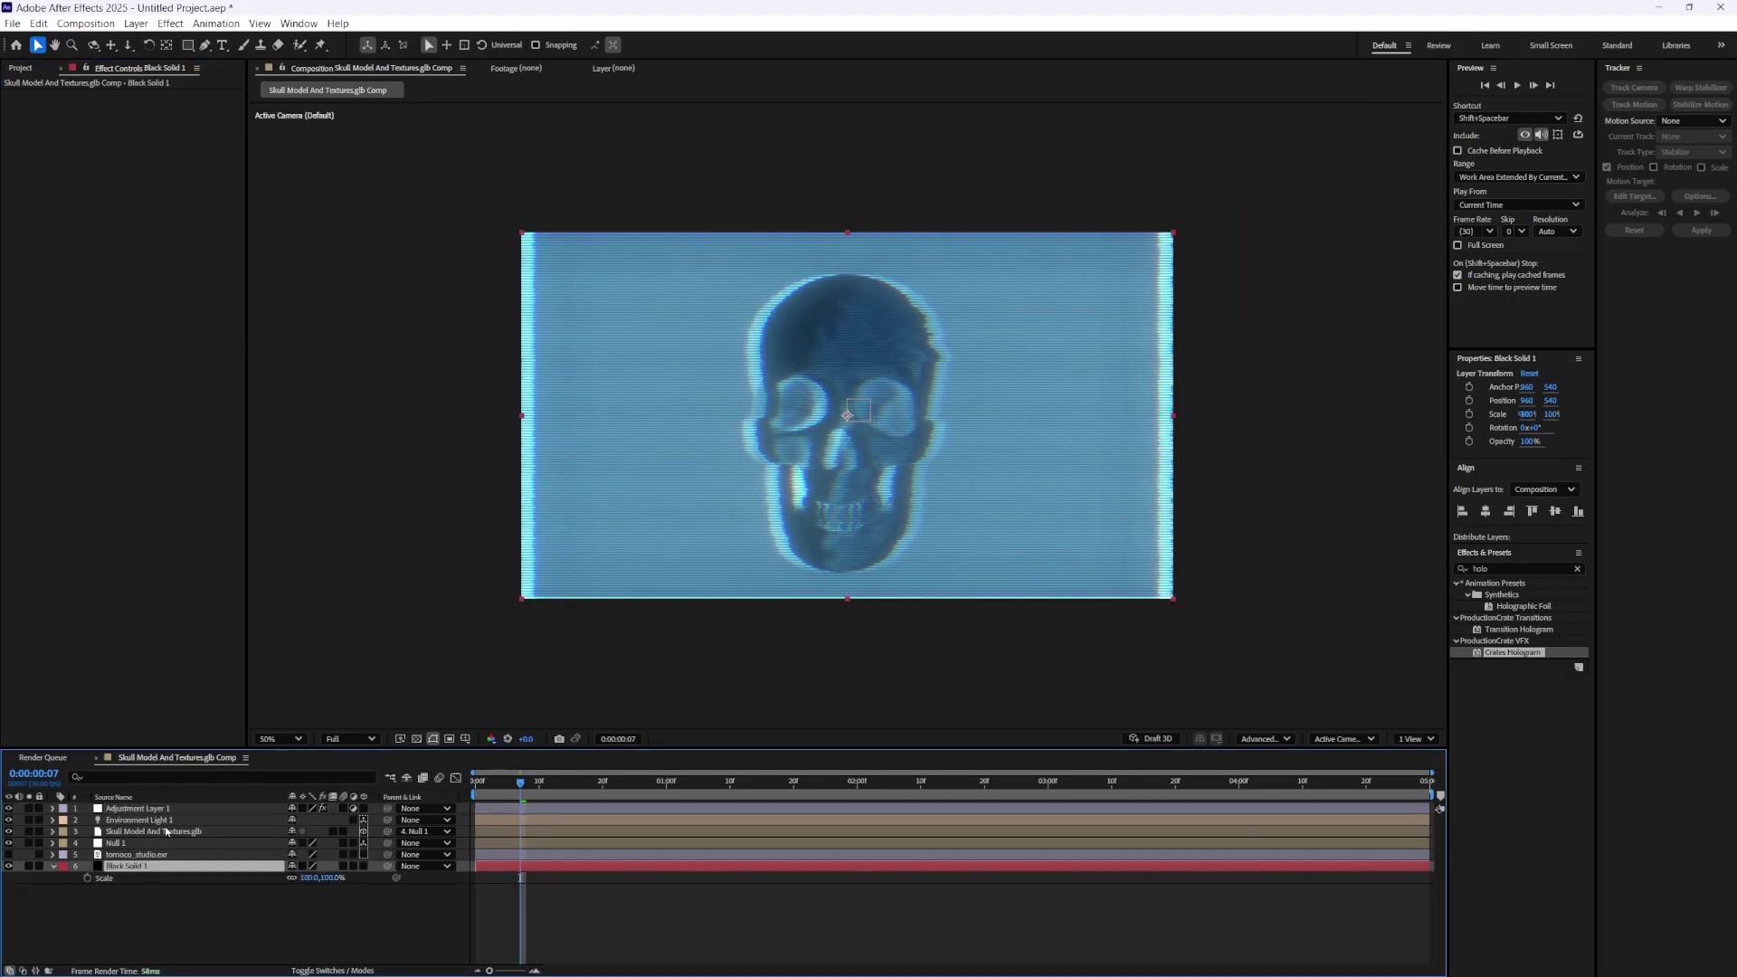
left_click(137, 808)
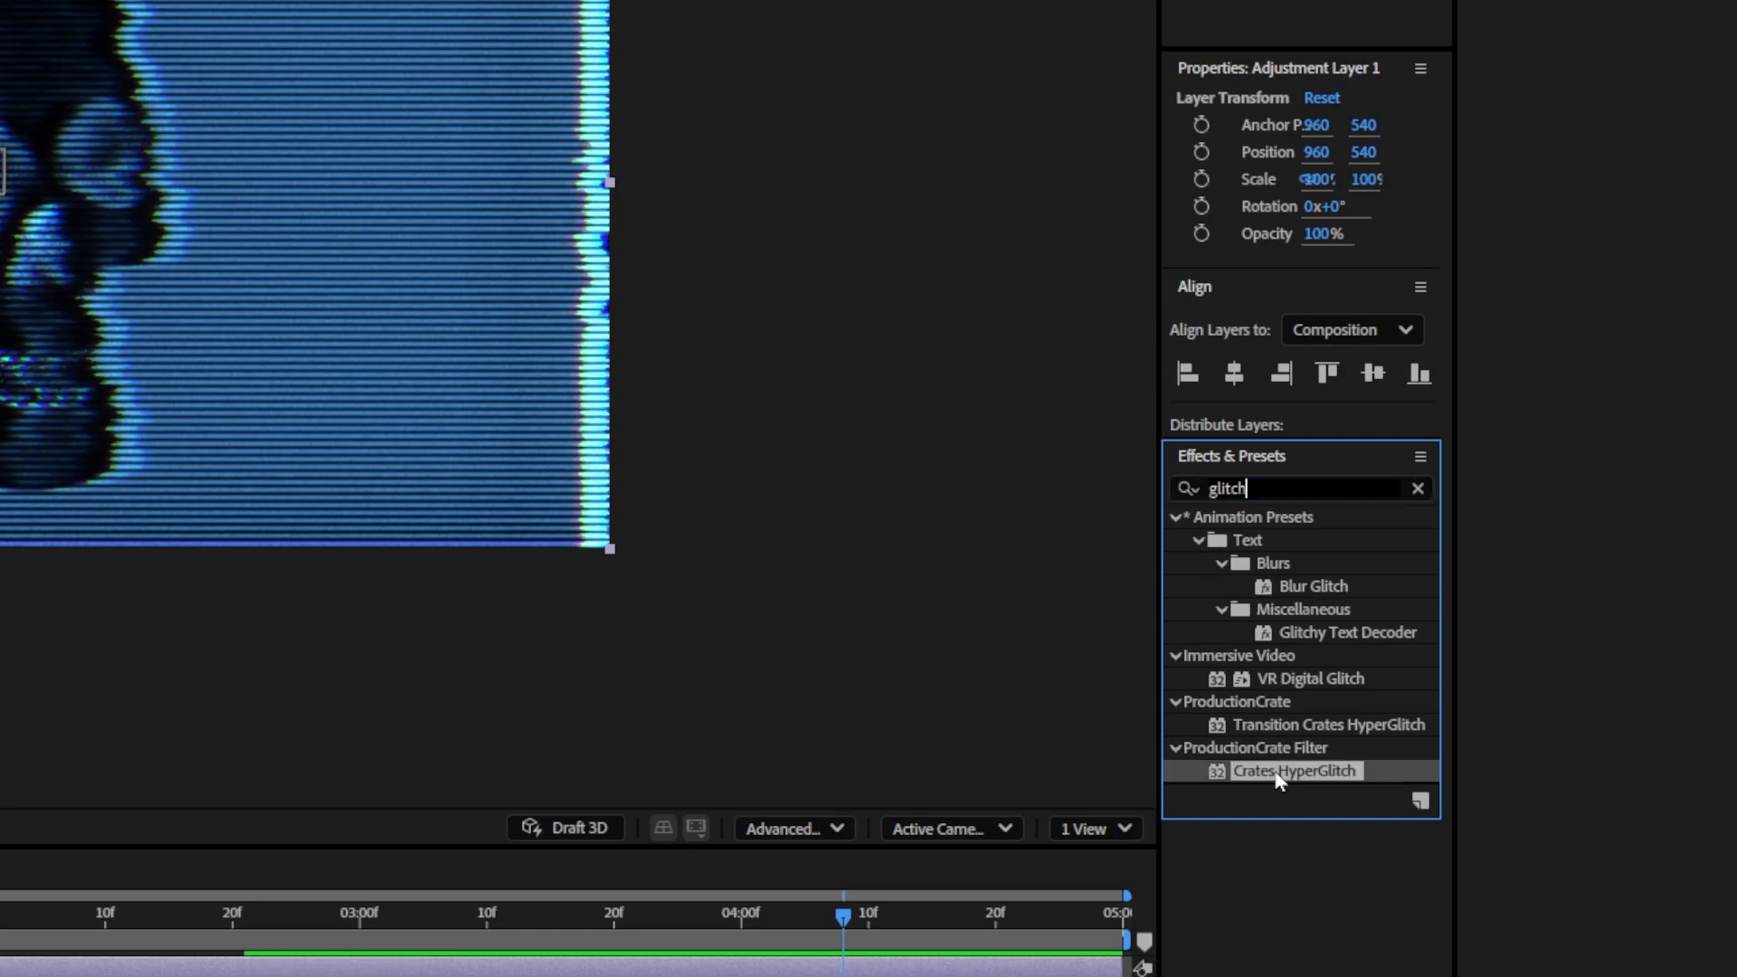
left_click_drag(1277, 773, 1022, 973)
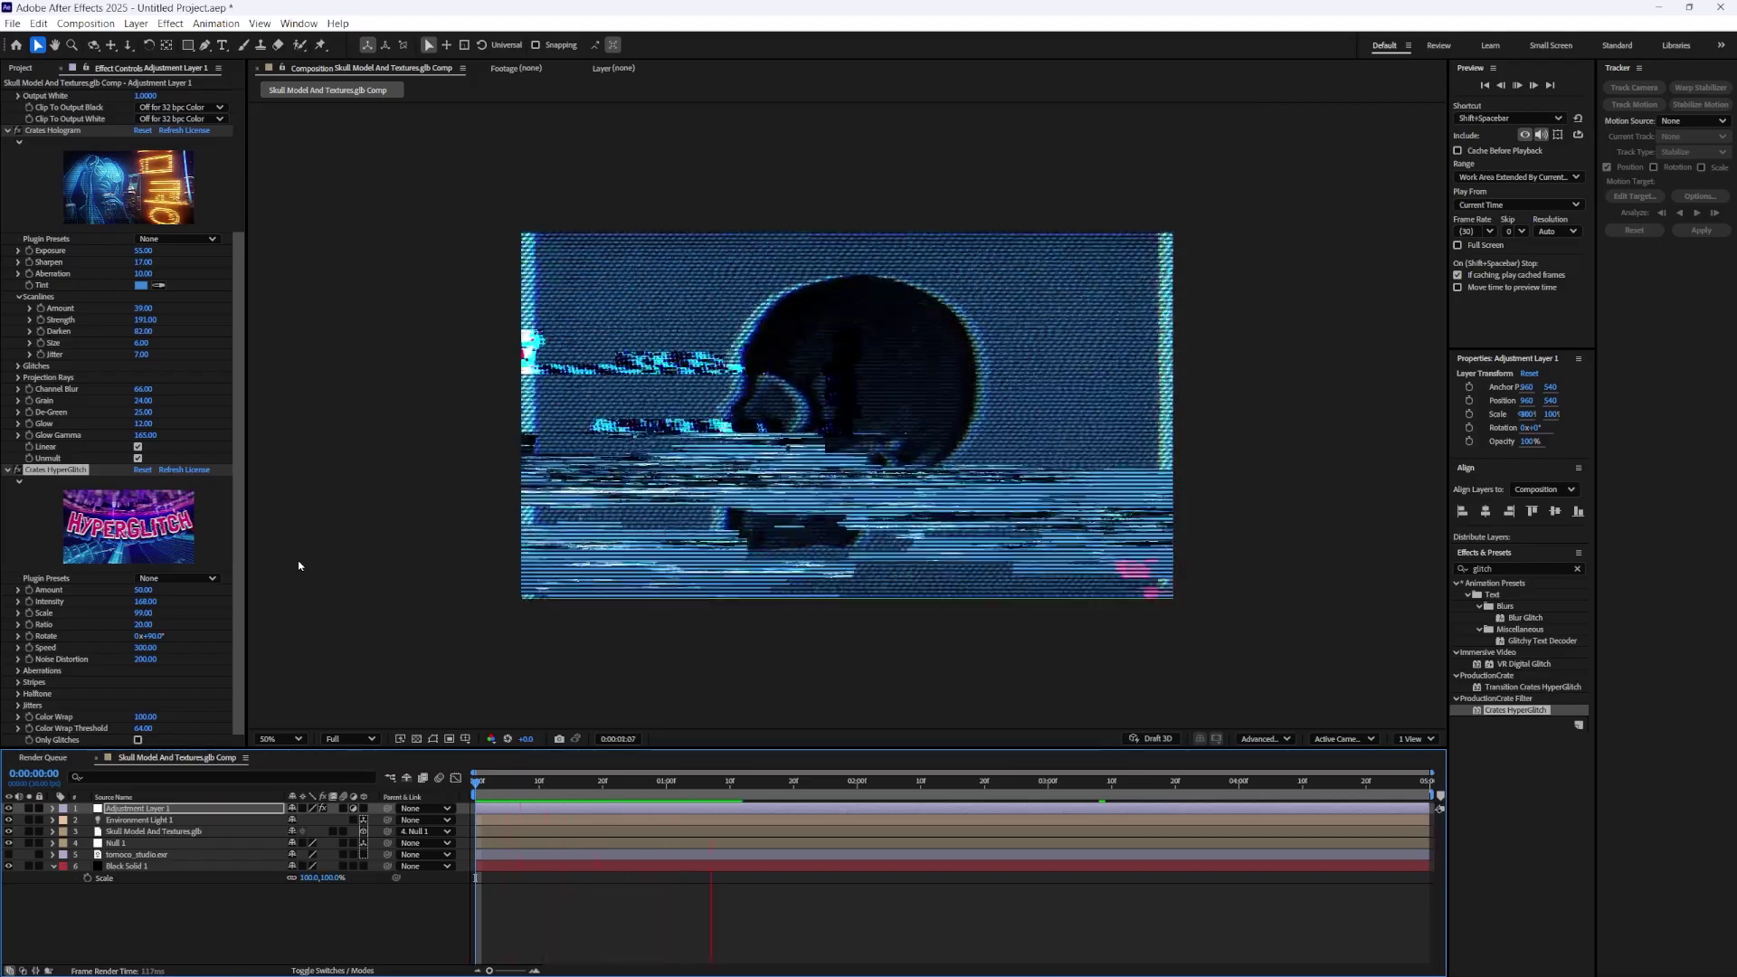